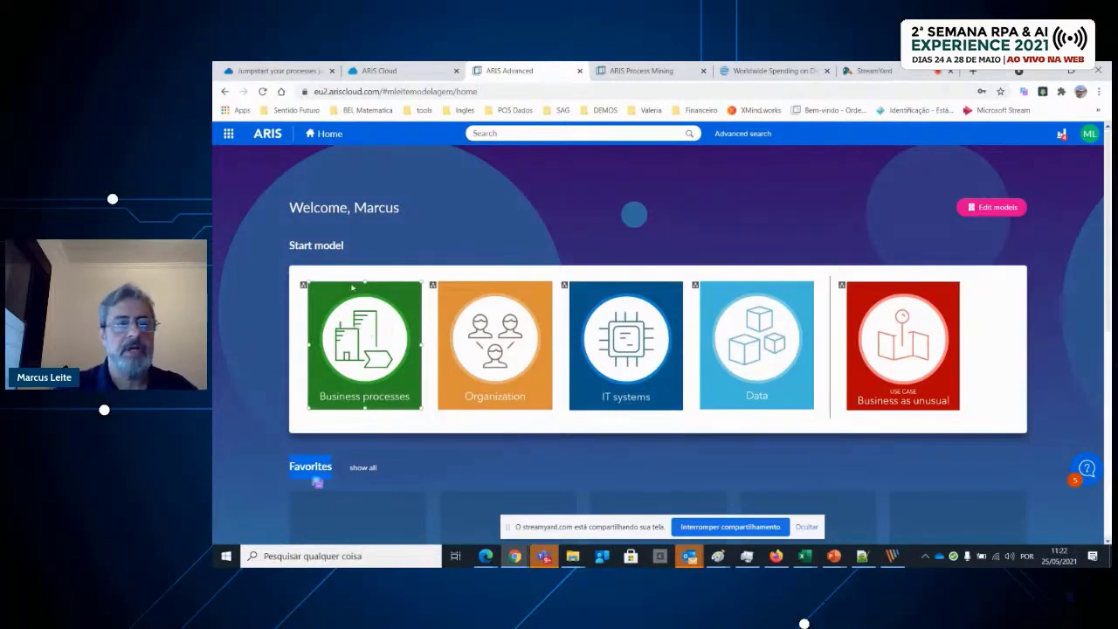
# Open the Conceder Crédito Imobiliário process from the FINTEC SIN OS group and hide the screen-sharing notice
pyautogui.click(346, 354)
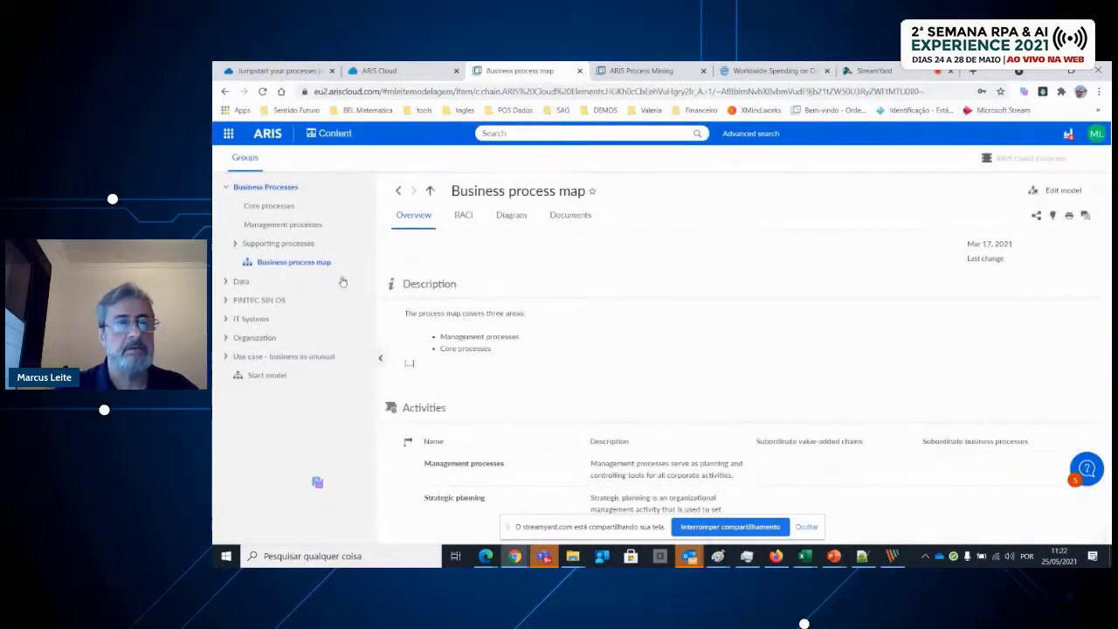
pyautogui.click(226, 301)
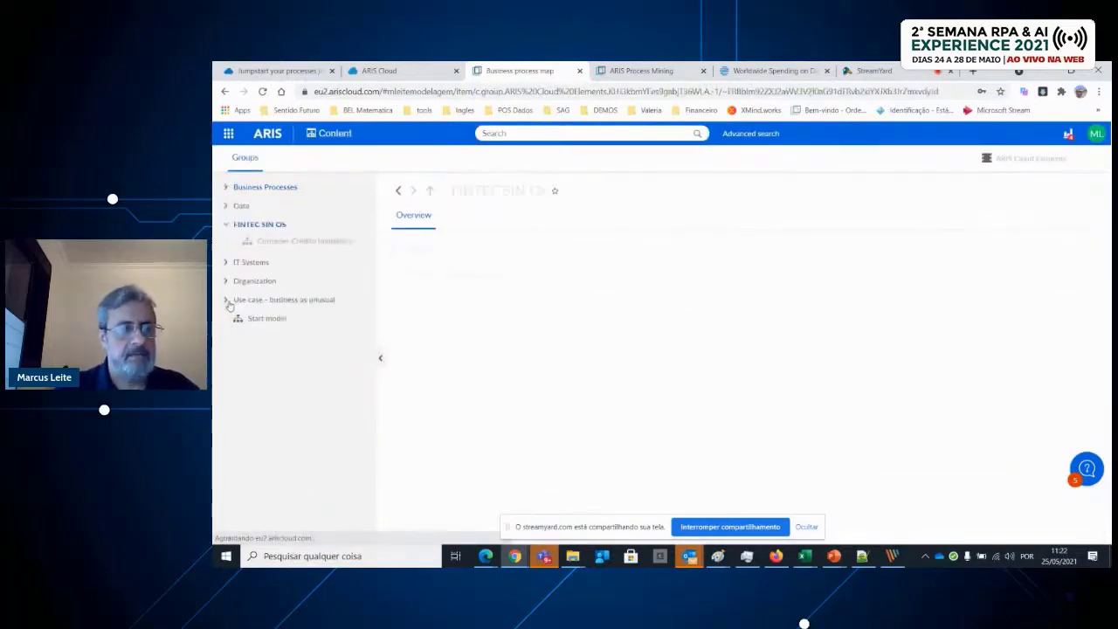
pyautogui.click(280, 244)
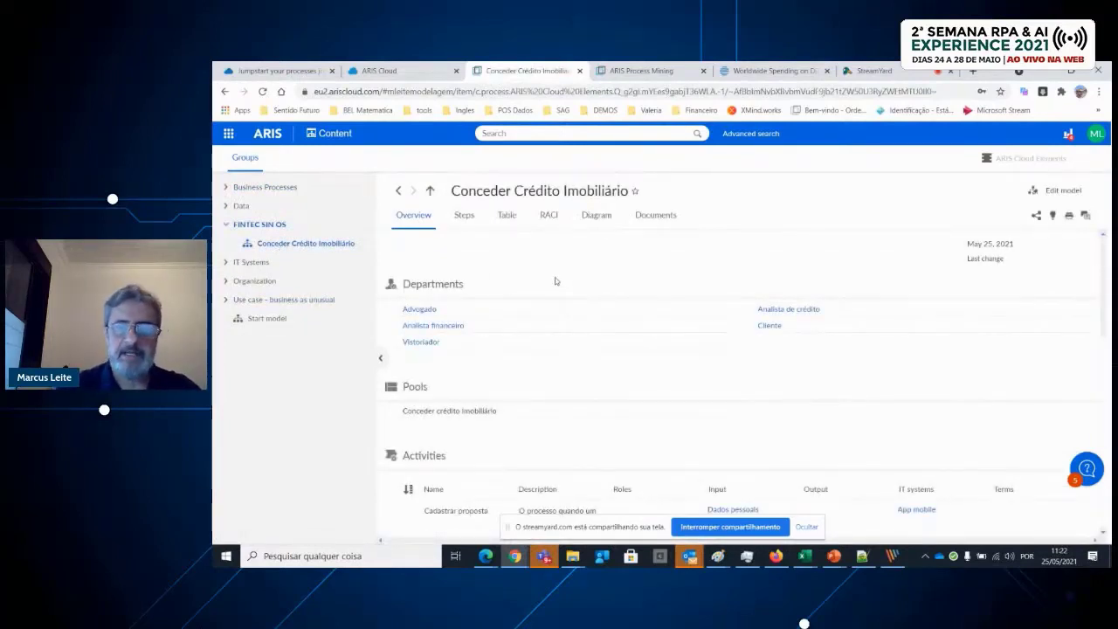
pyautogui.click(806, 528)
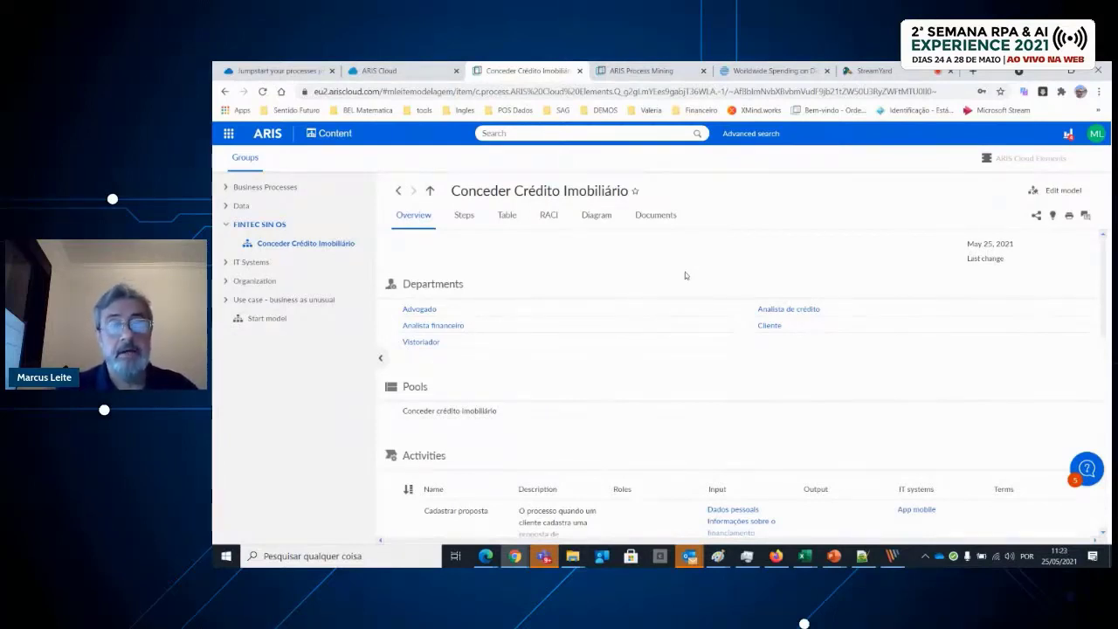
# Display the process diagram and examine its overall lane layout, starting with the Cliente lane
pyautogui.click(599, 216)
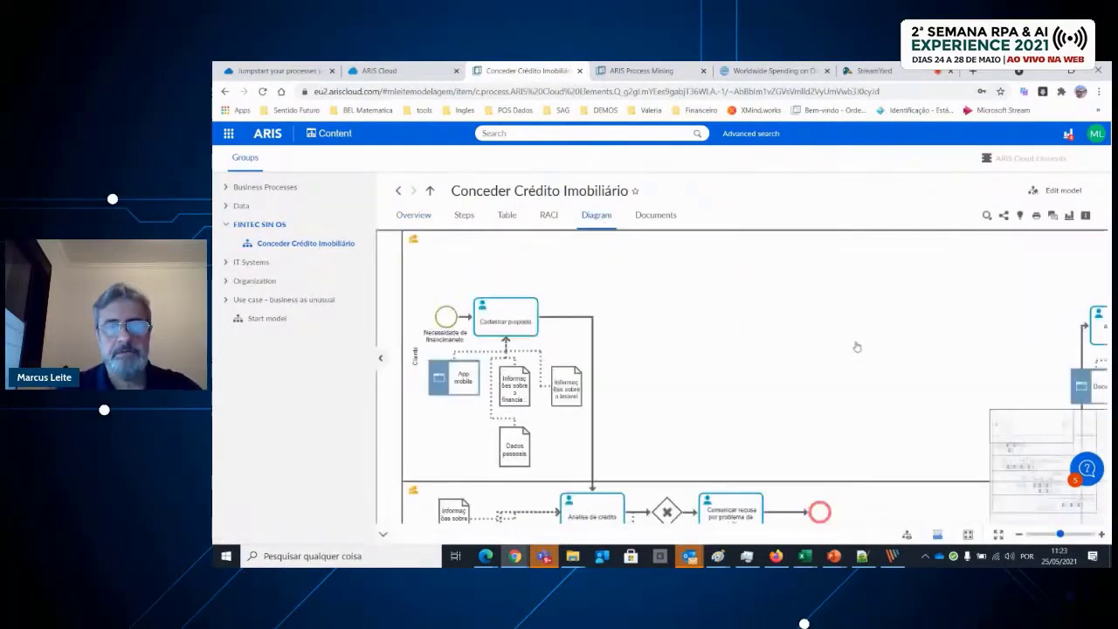
pyautogui.click(1019, 535)
pyautogui.click(1019, 535)
pyautogui.click(1019, 535)
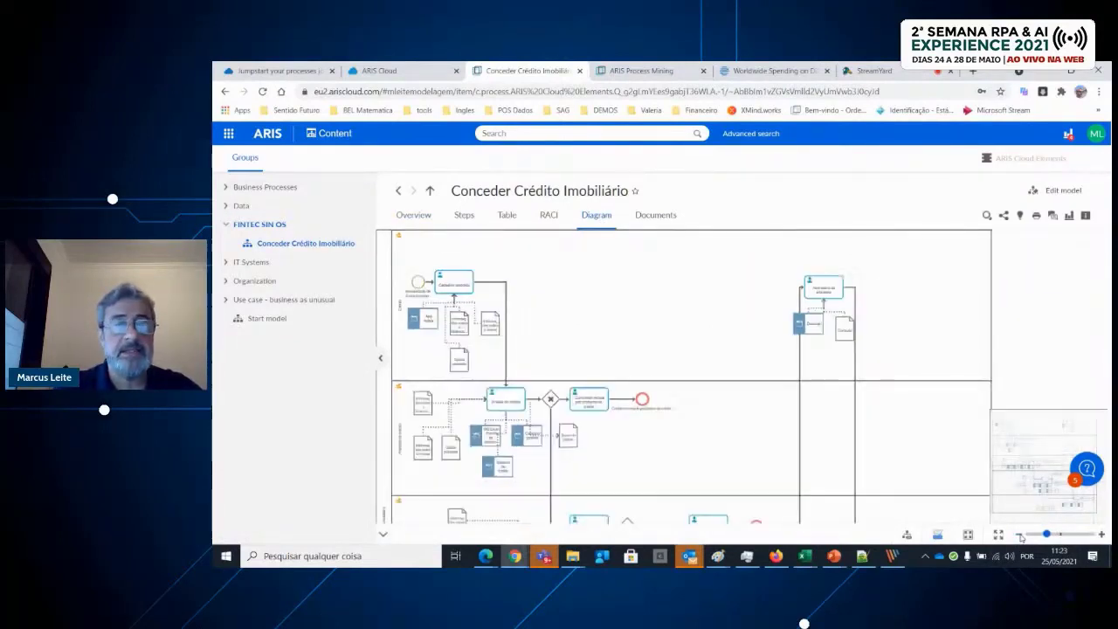
pyautogui.click(1019, 534)
pyautogui.click(1019, 534)
pyautogui.click(1019, 535)
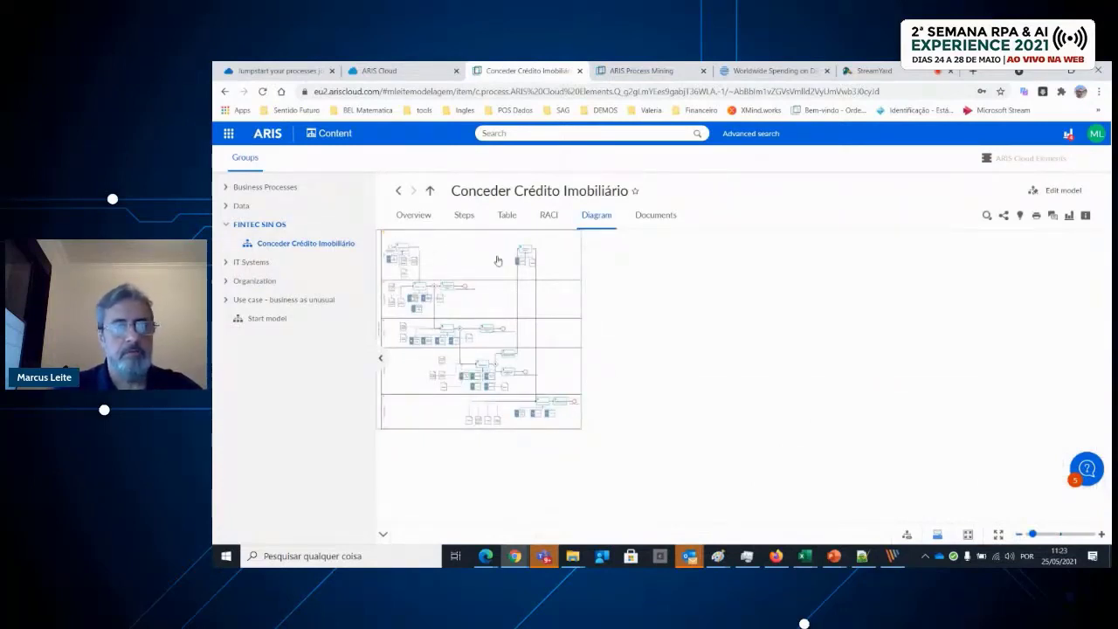
pyautogui.click(1101, 534)
pyautogui.click(1101, 534)
pyautogui.click(1101, 534)
pyautogui.click(1101, 535)
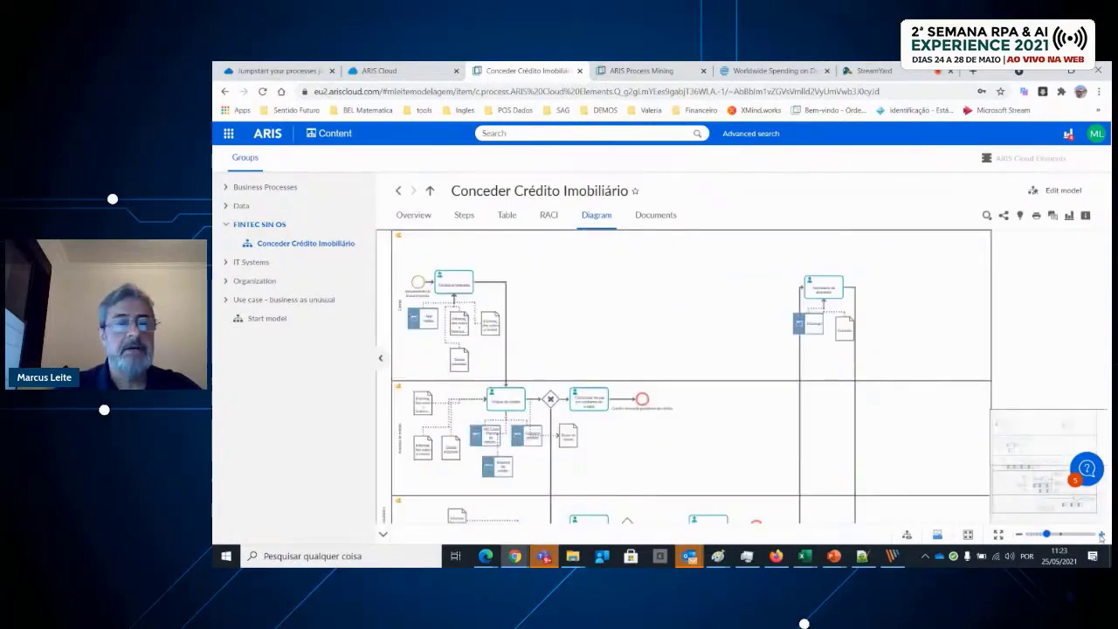
pyautogui.click(1101, 534)
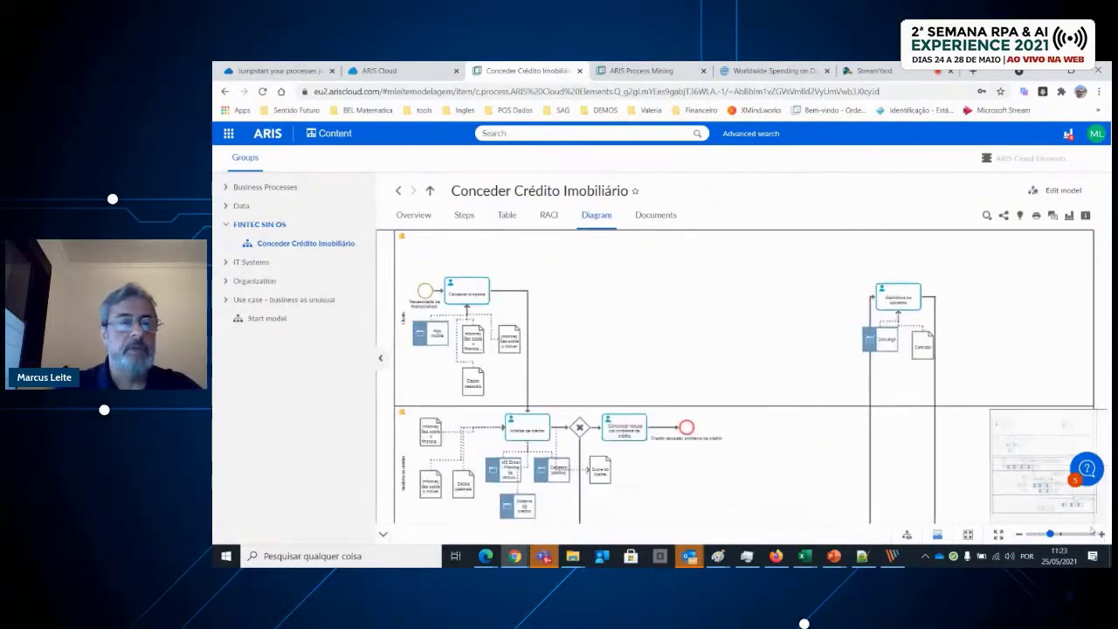
pyautogui.click(402, 335)
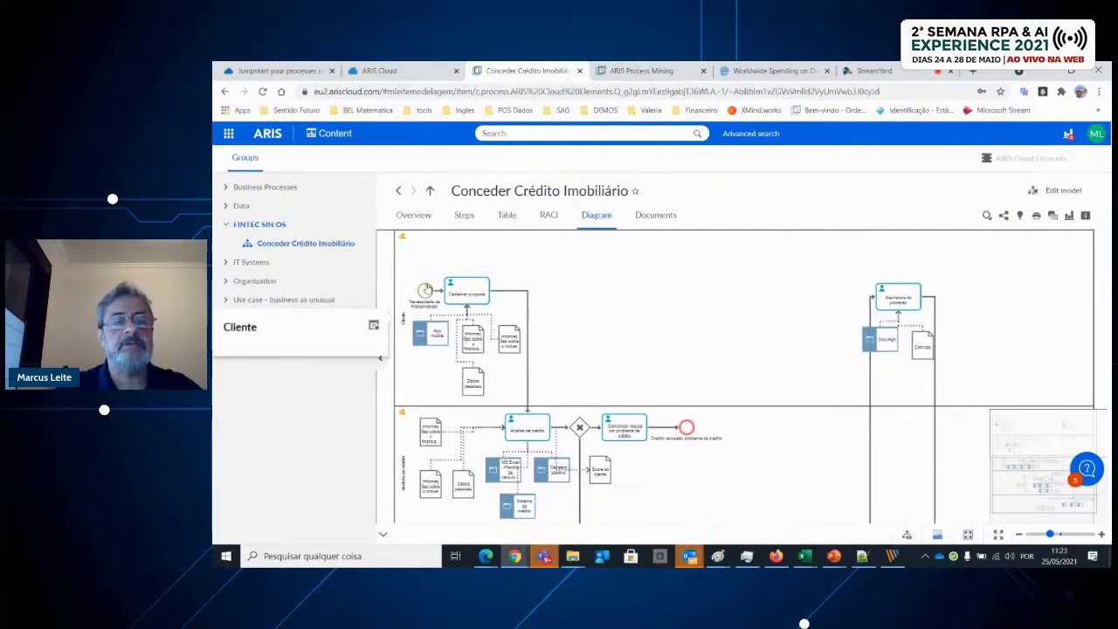
# Examine the Analise de crédito activity details and the flow between the Analista de crédito and Vistoriador lanes in the diagram
pyautogui.moveTo(492, 285)
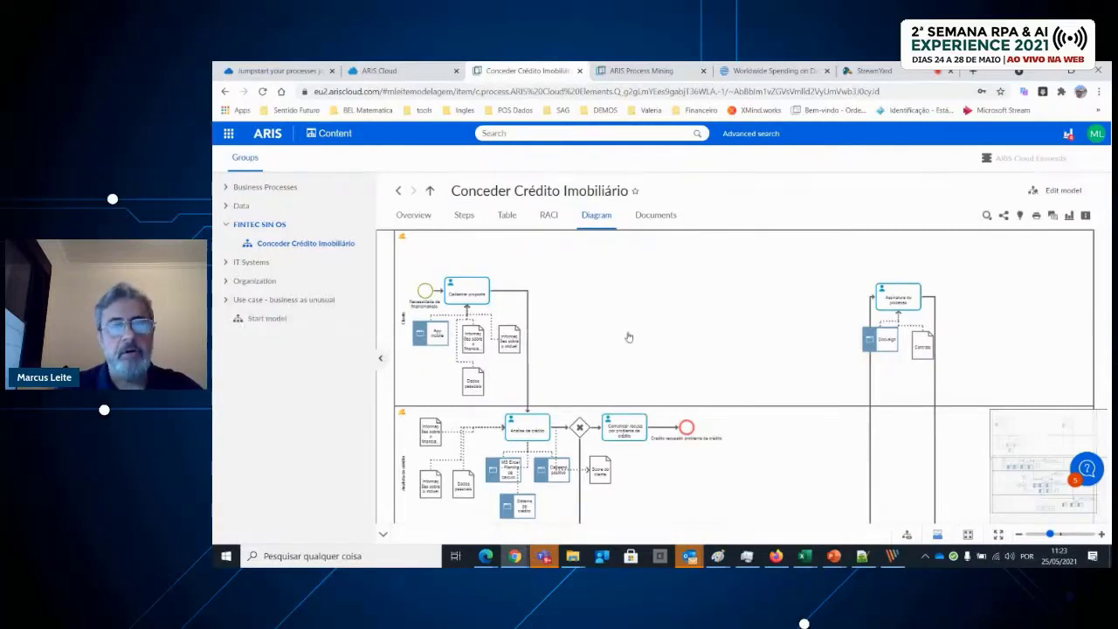
pyautogui.scroll(-3, 633, 356)
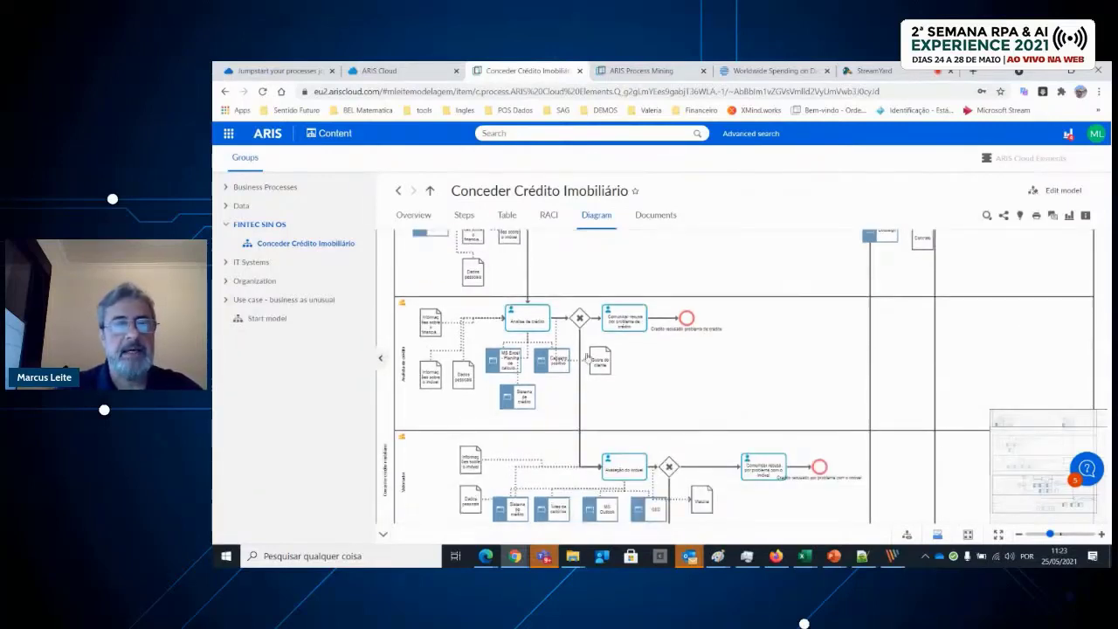
pyautogui.moveTo(540, 321)
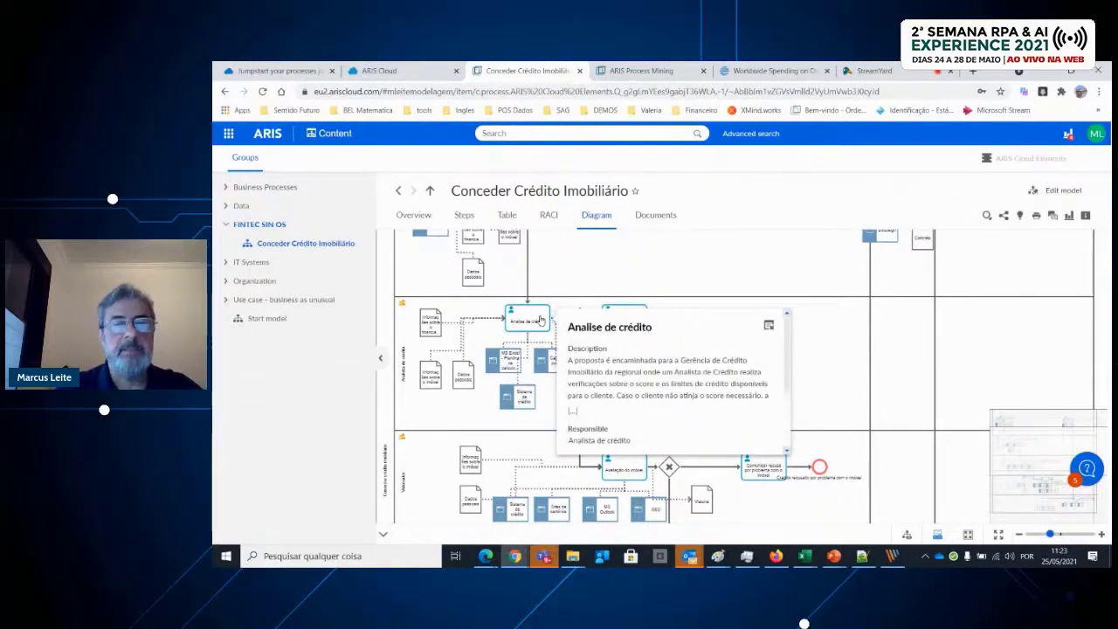
pyautogui.click(533, 325)
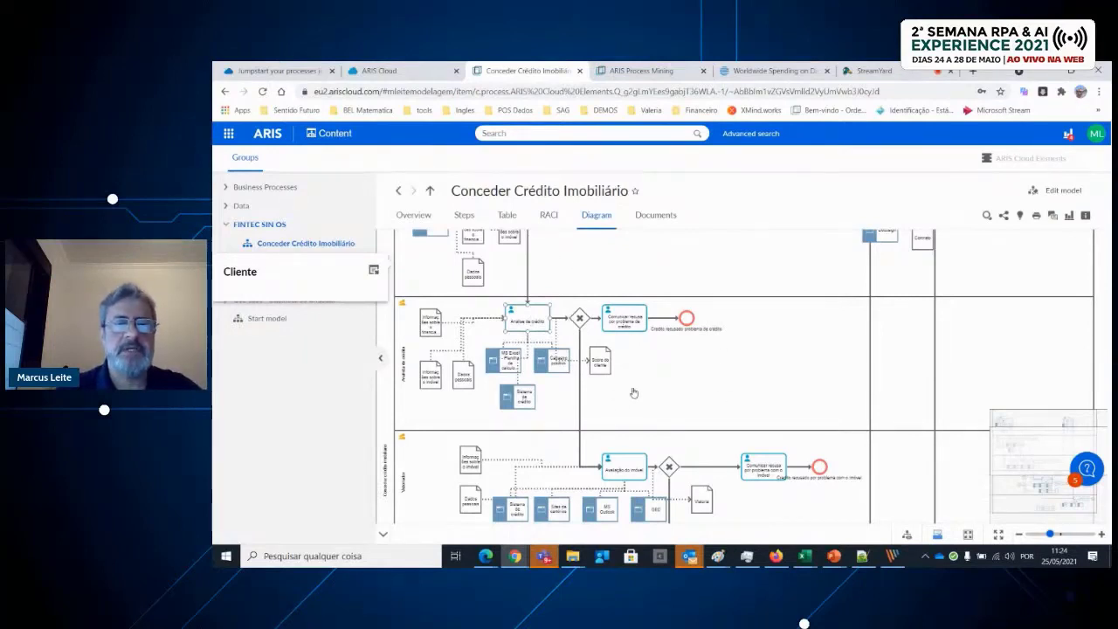
pyautogui.scroll(-1, 634, 393)
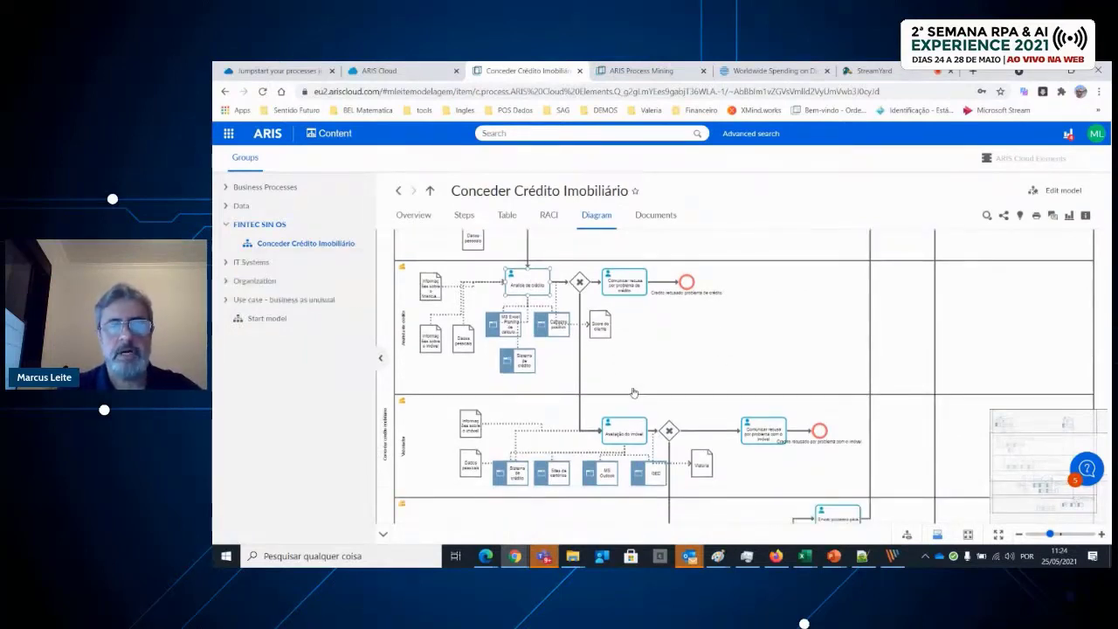
pyautogui.scroll(-3, 634, 393)
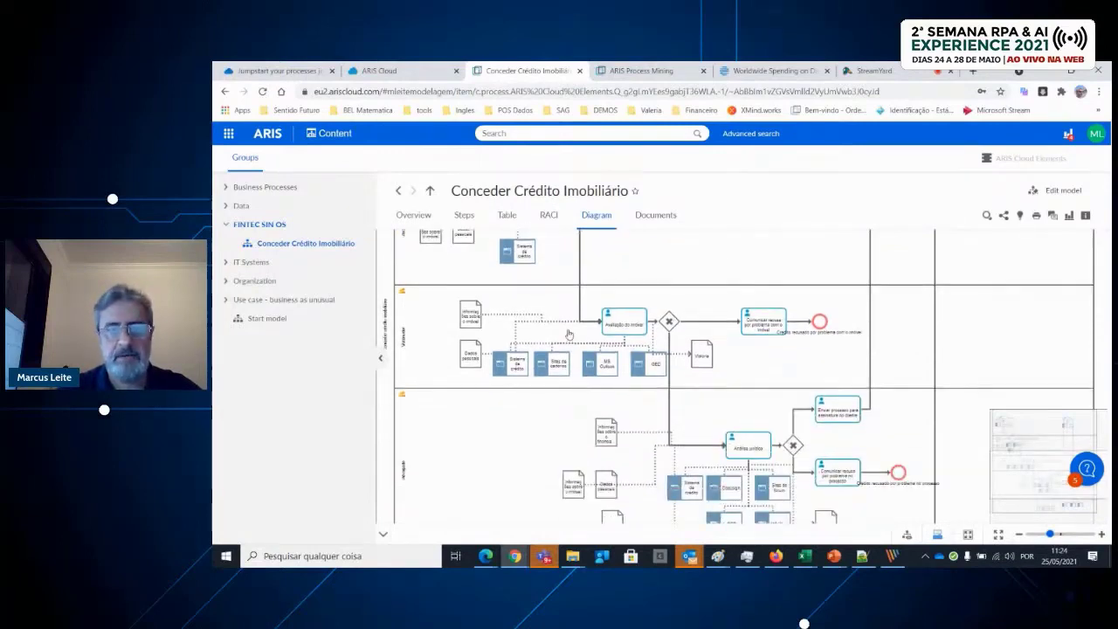
pyautogui.scroll(2, 591, 353)
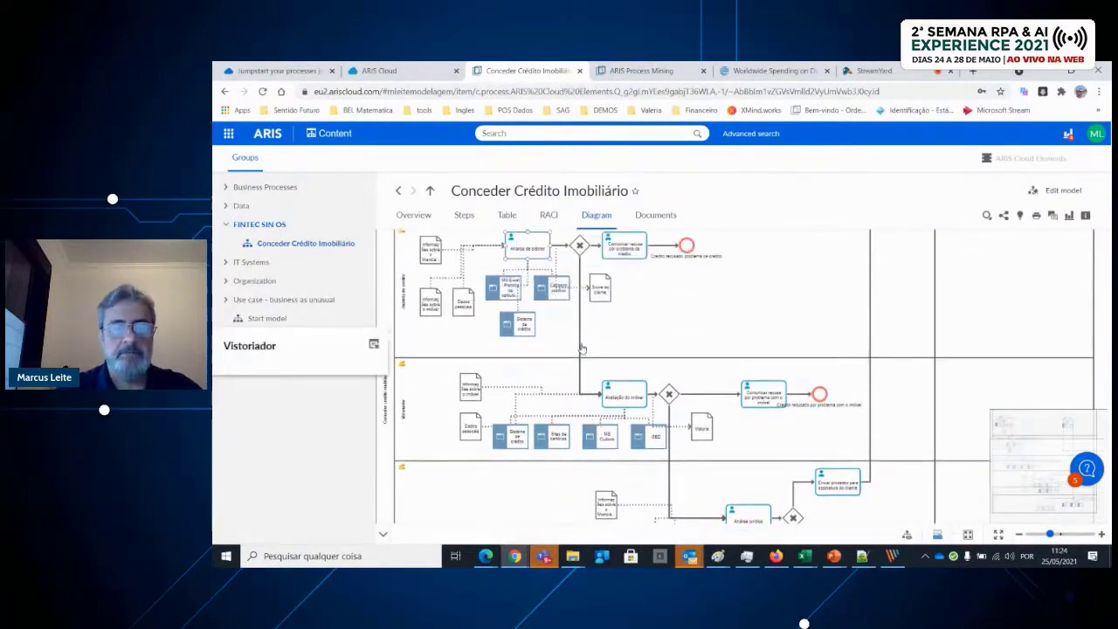
pyautogui.scroll(1, 583, 350)
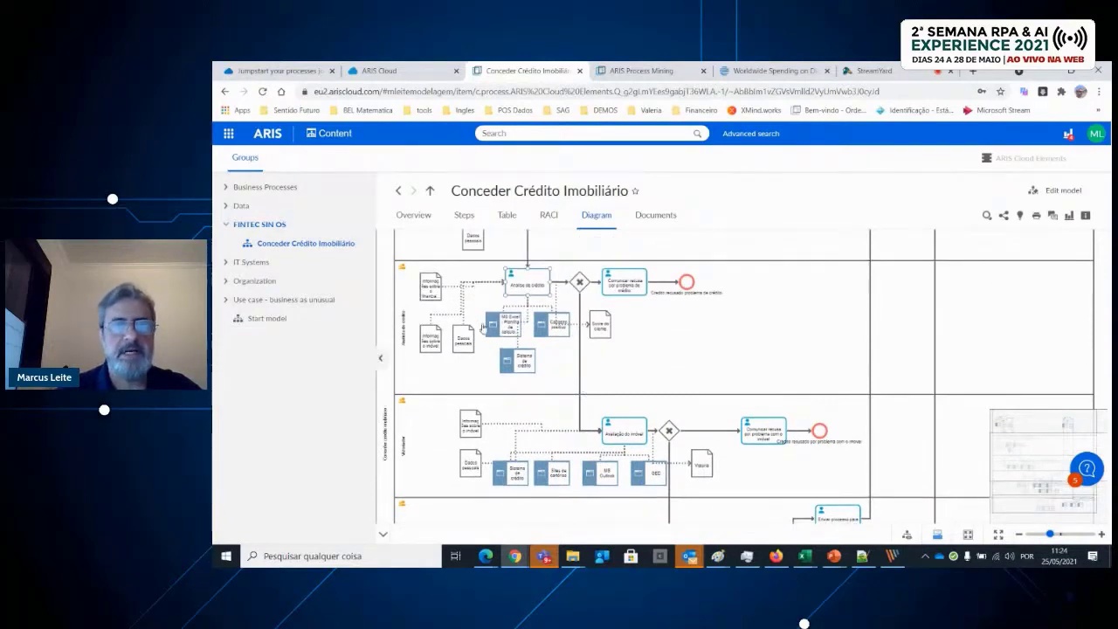
pyautogui.moveTo(488, 293)
pyautogui.moveTo(525, 285)
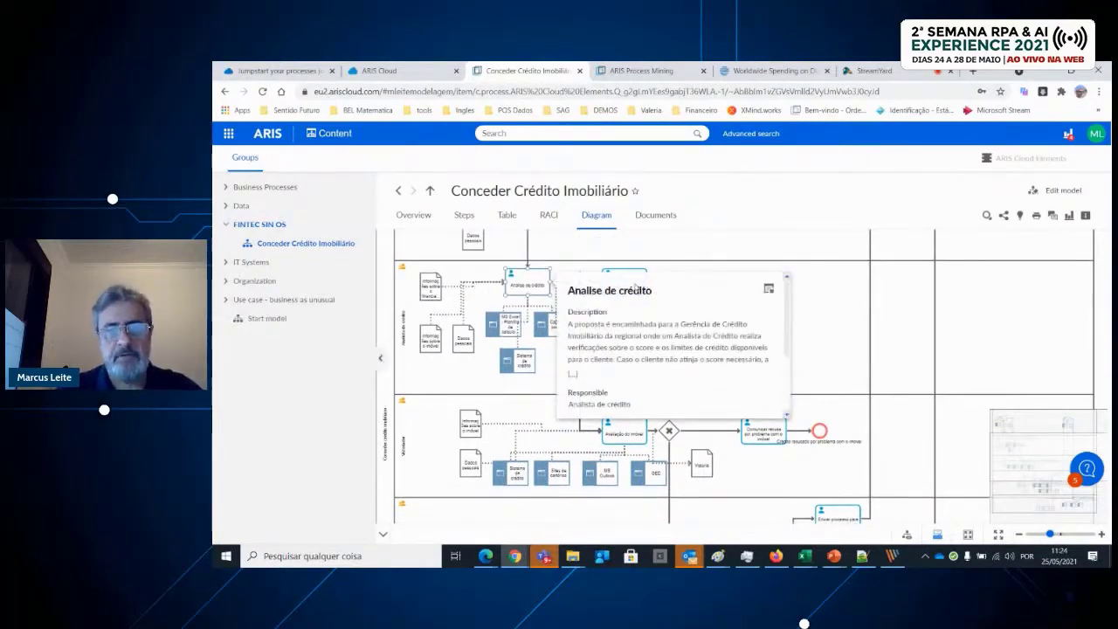
pyautogui.moveTo(661, 317)
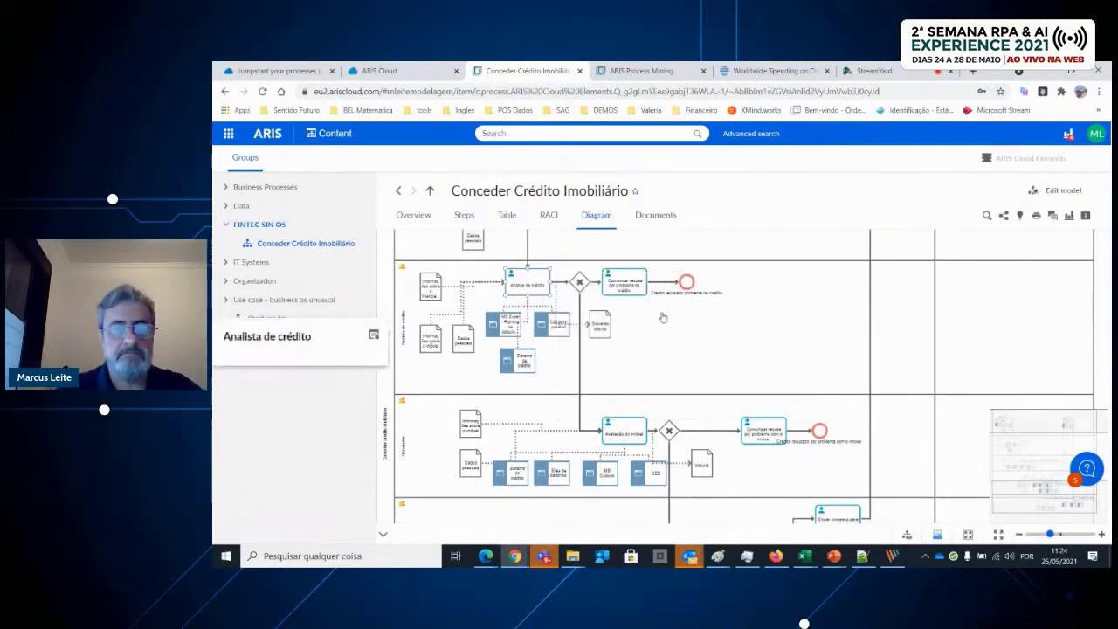
pyautogui.moveTo(630, 437)
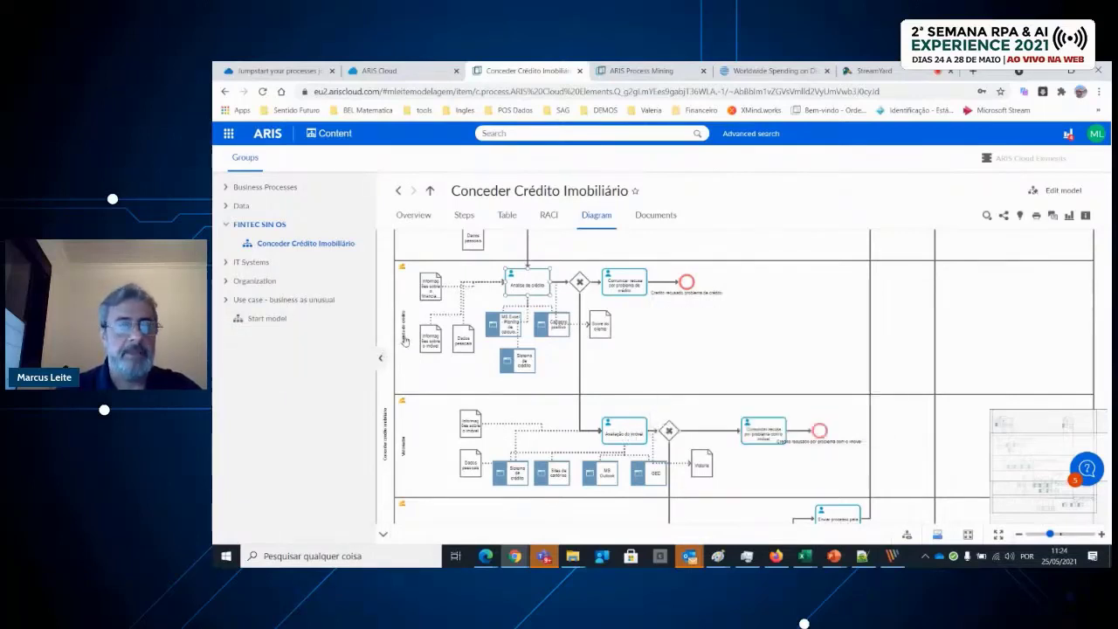
pyautogui.moveTo(405, 443)
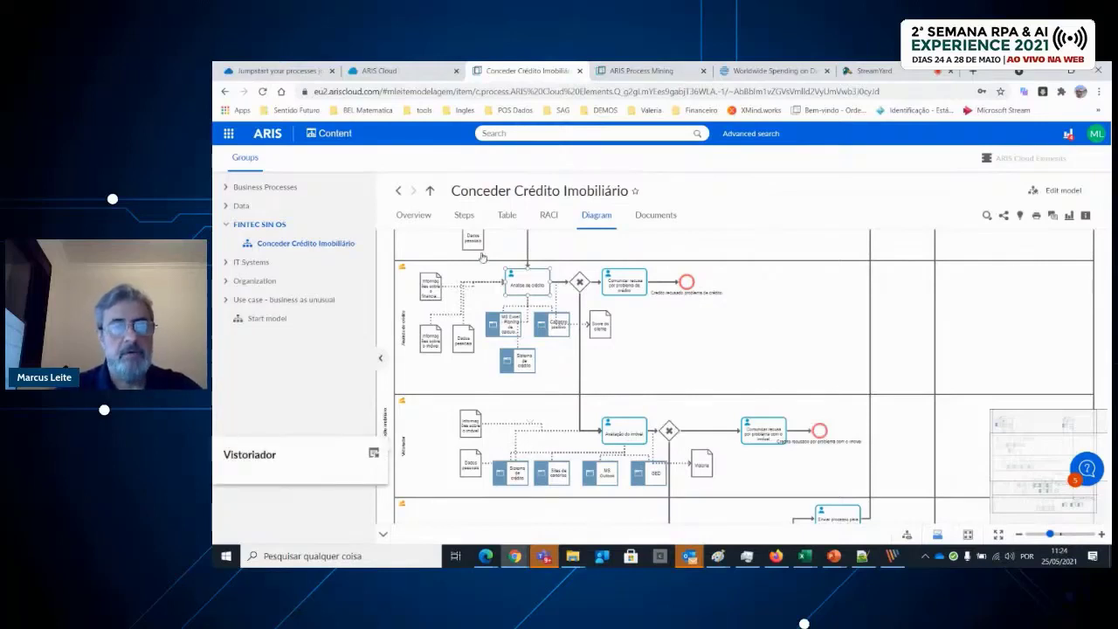
# View the process step by step from its start event through Cadastrar proposta to Analise de crédito, and expand that activity's description
pyautogui.click(464, 216)
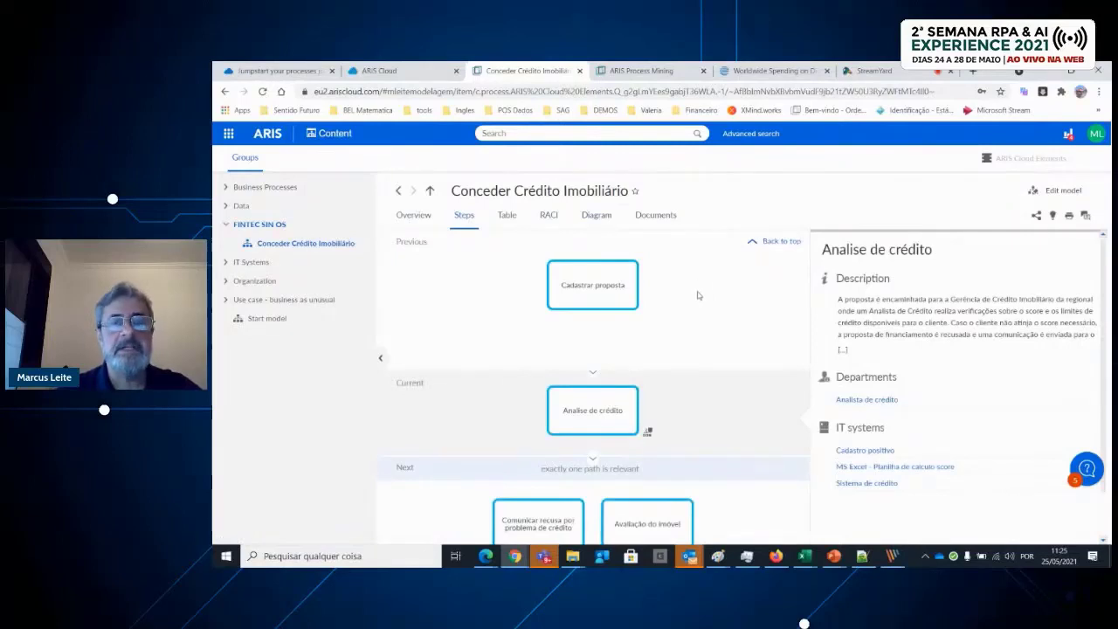
pyautogui.click(756, 242)
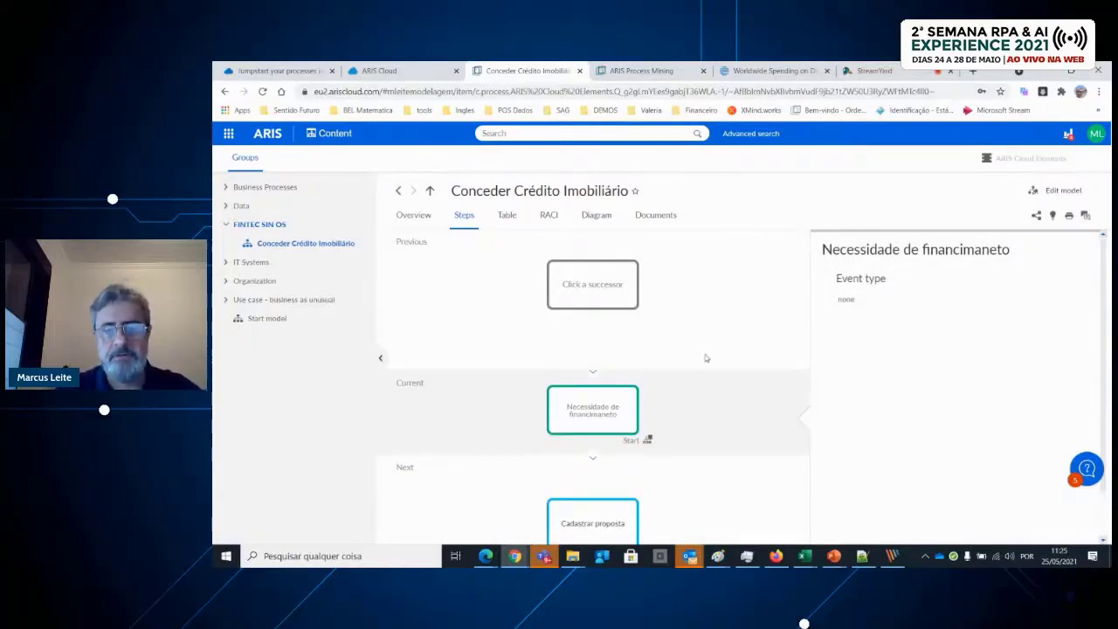
pyautogui.click(613, 524)
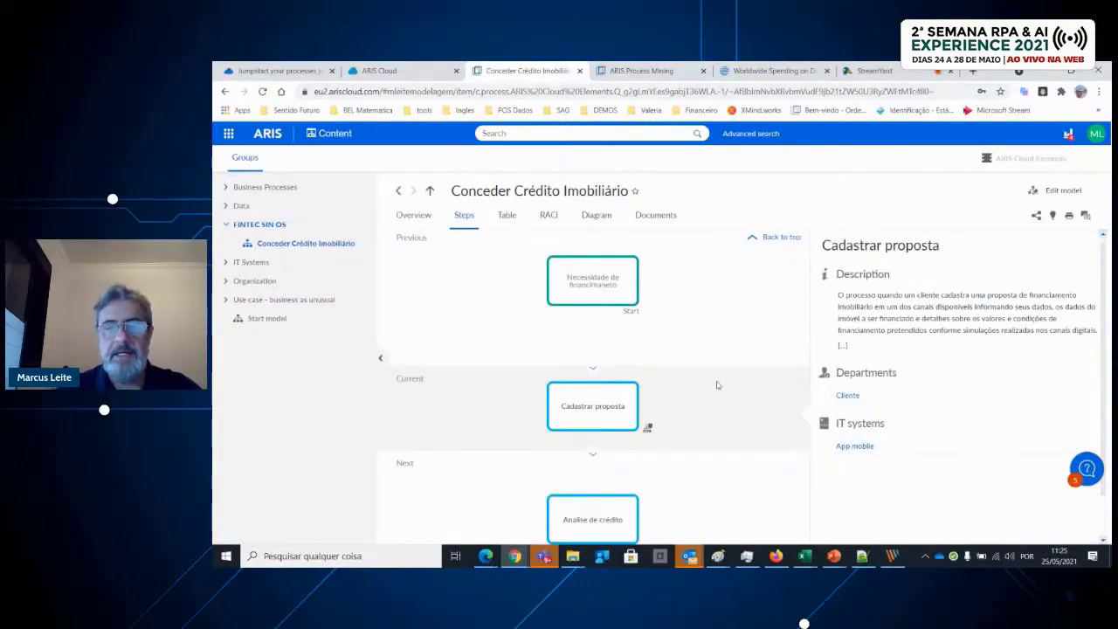
pyautogui.click(600, 516)
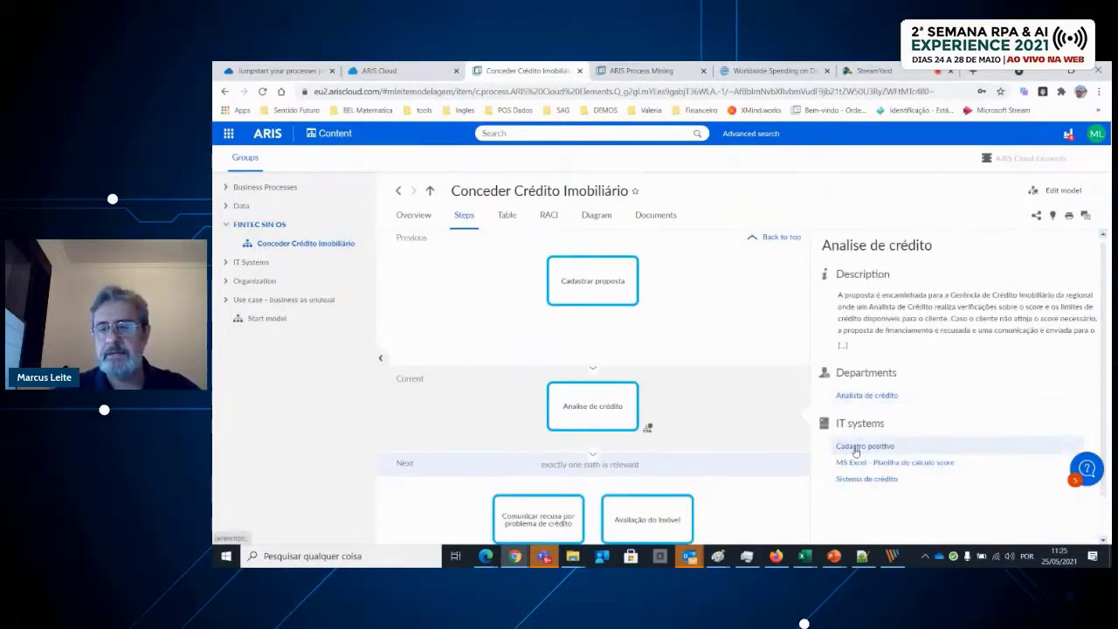
pyautogui.click(842, 345)
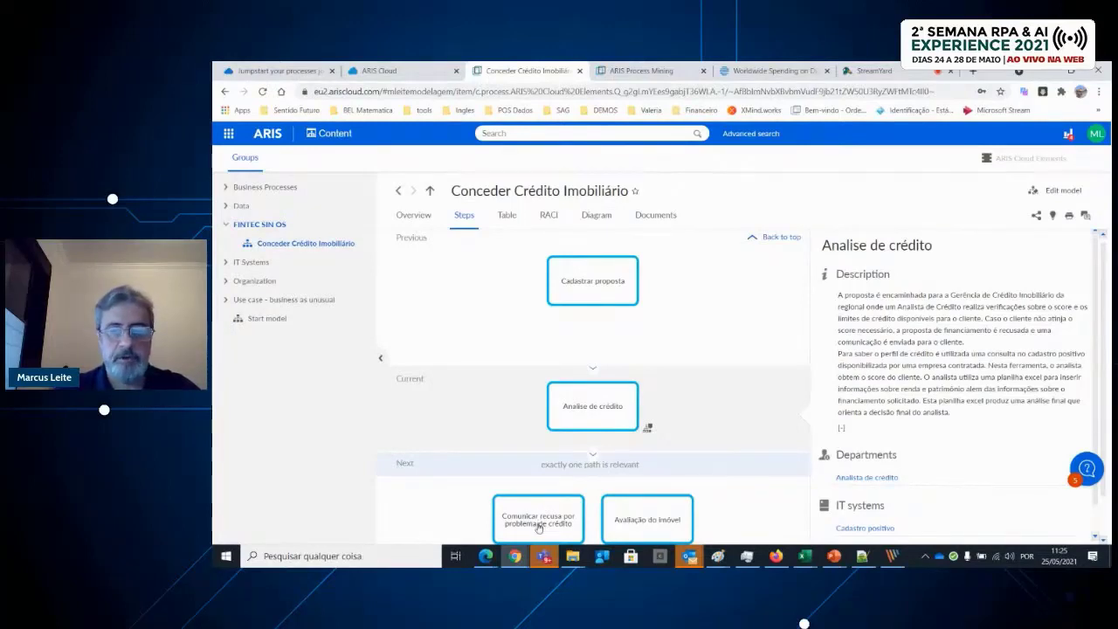
# Advance to Avaliação do imóvel, read its full description, and follow the approval path to Análise jurídica
pyautogui.click(646, 519)
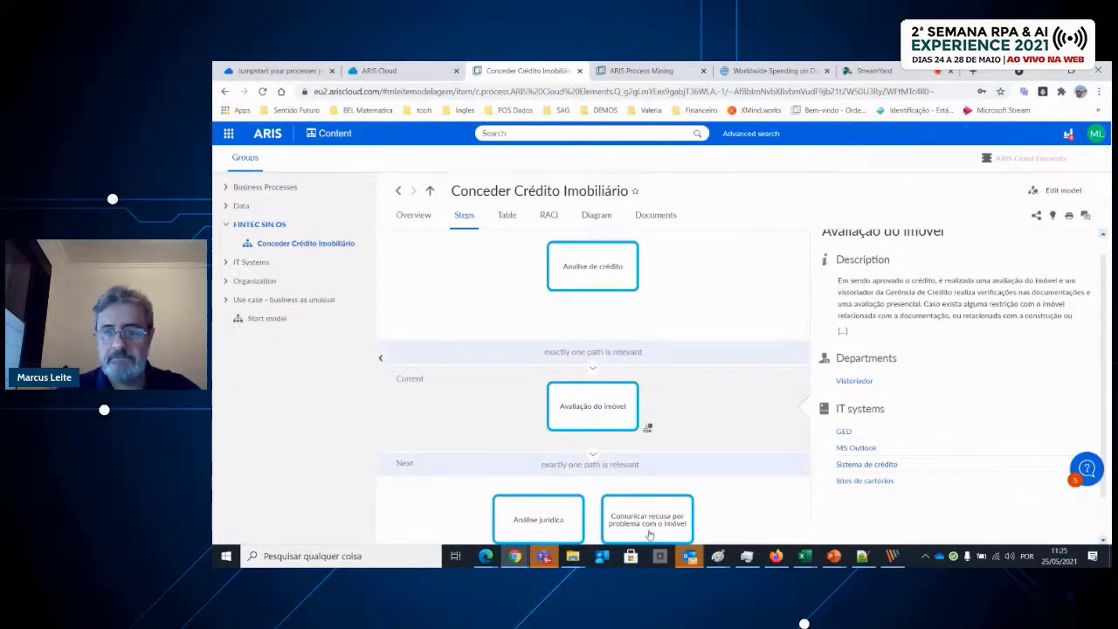
pyautogui.click(843, 331)
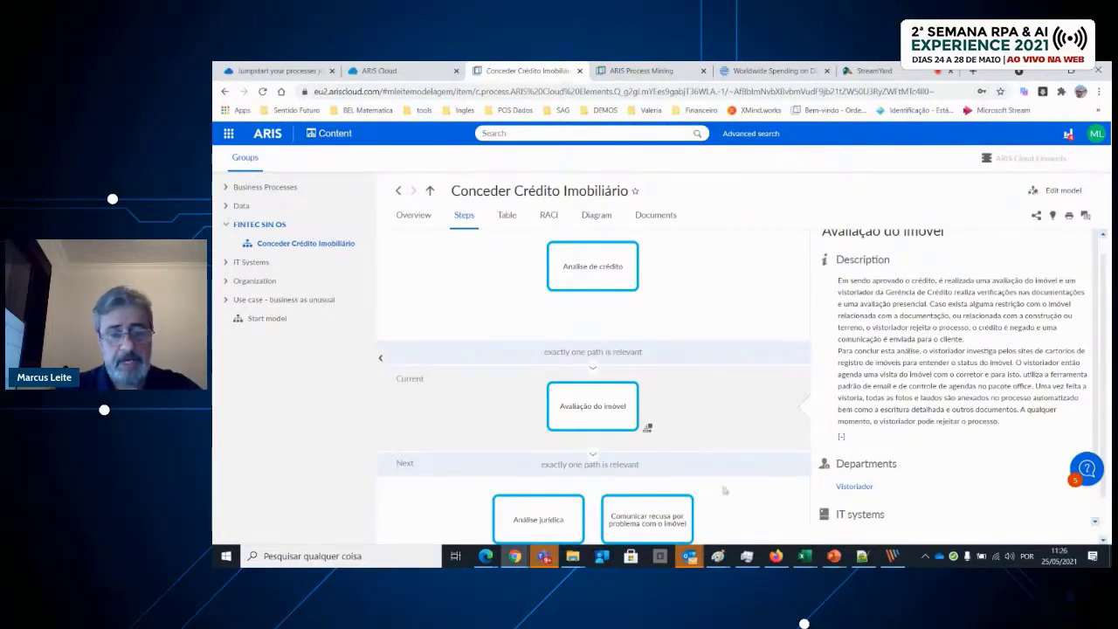
pyautogui.click(571, 512)
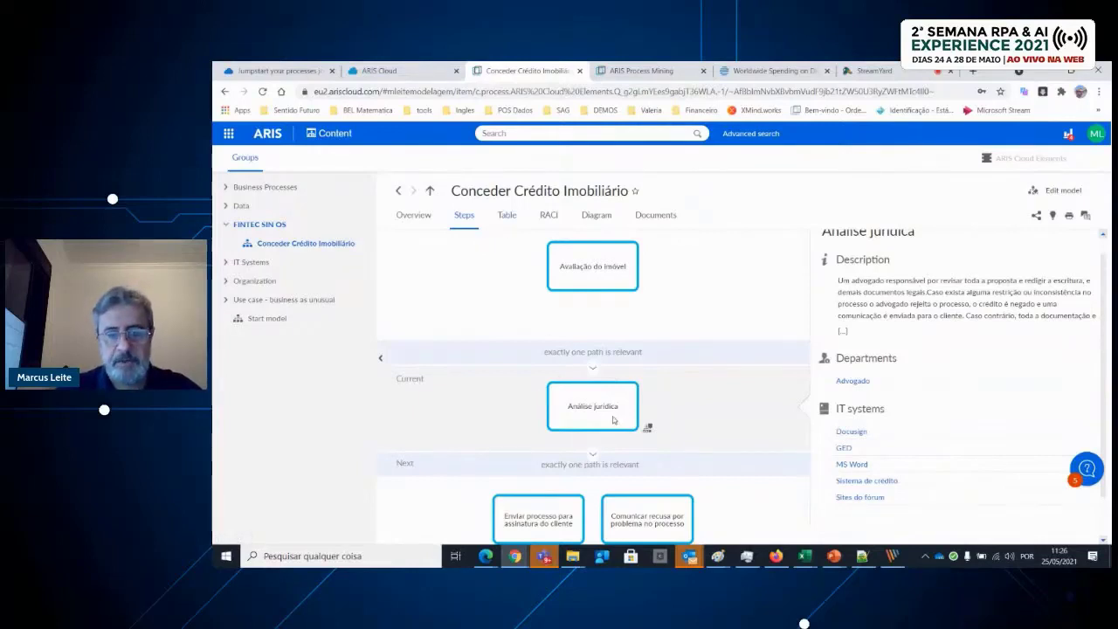
# Follow the path through Enviar processo para assinatura do cliente and Assinatura do processo to Liberação de crédito, and expand its description
pyautogui.scroll(-1, 714, 435)
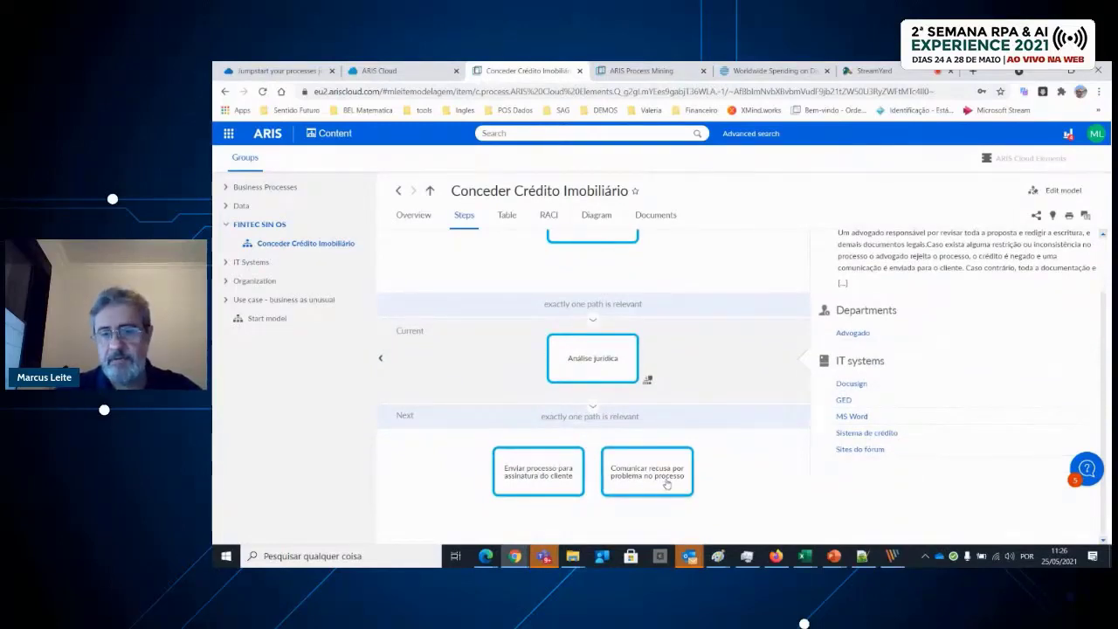
pyautogui.click(551, 482)
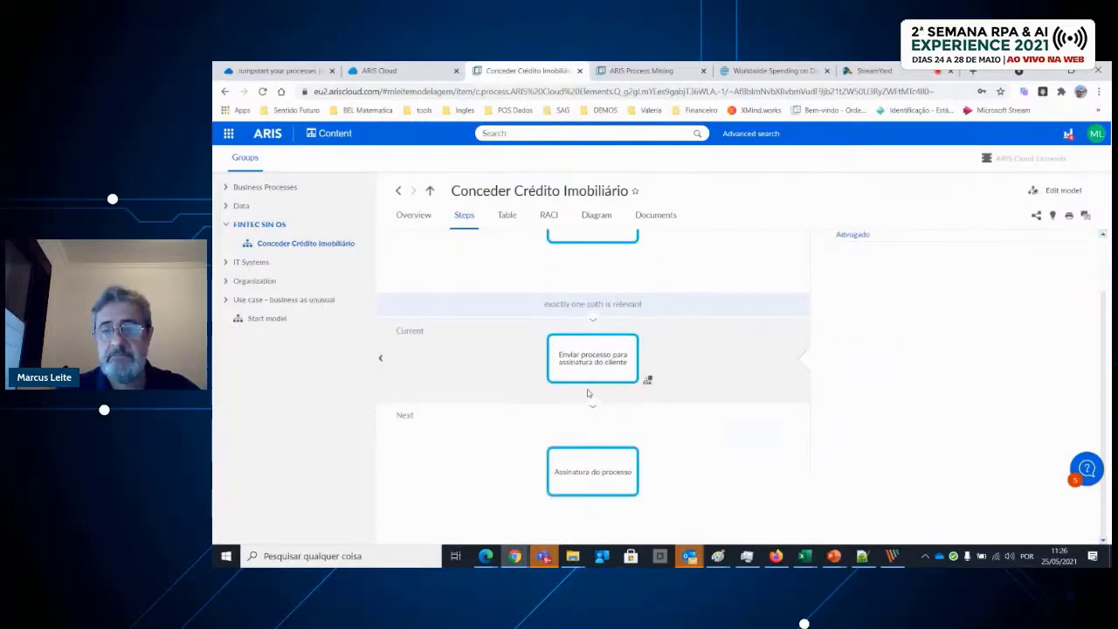
pyautogui.click(587, 468)
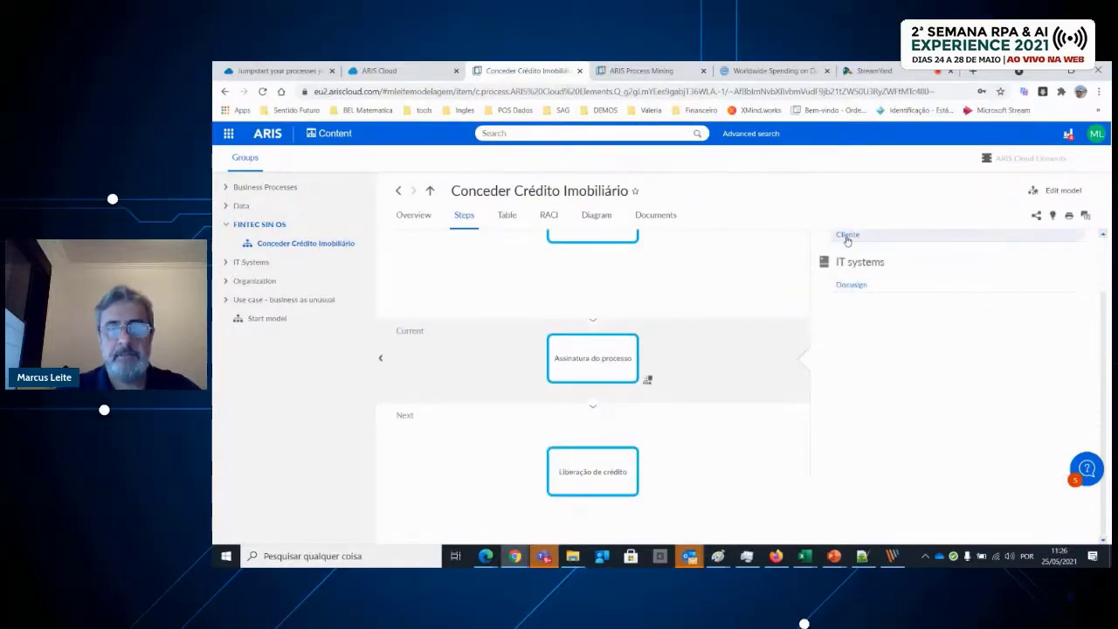
pyautogui.click(591, 480)
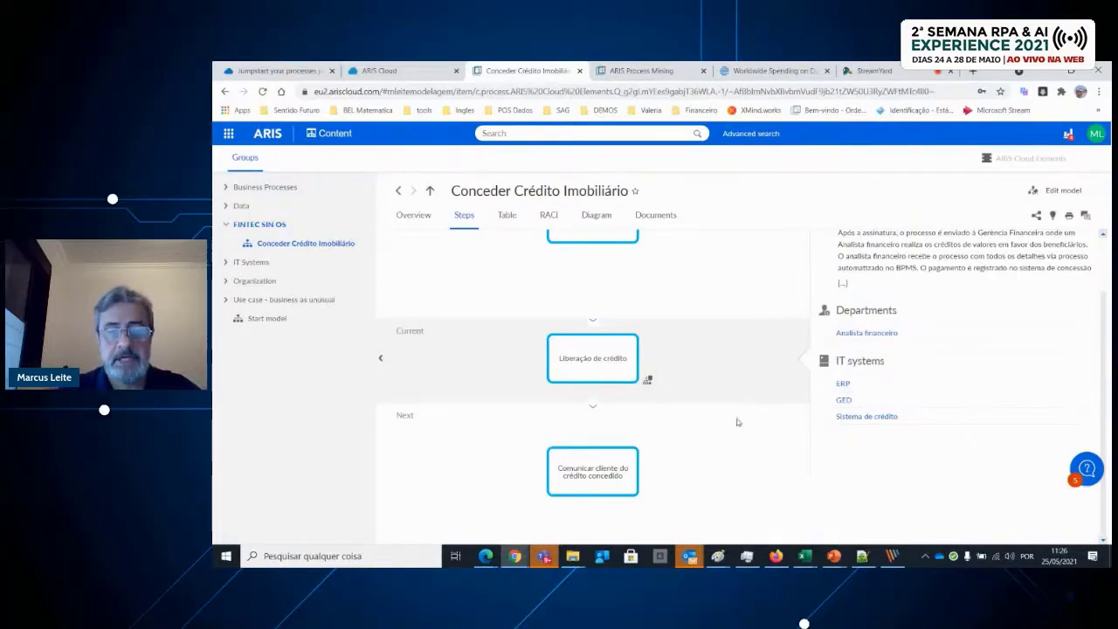
pyautogui.click(844, 284)
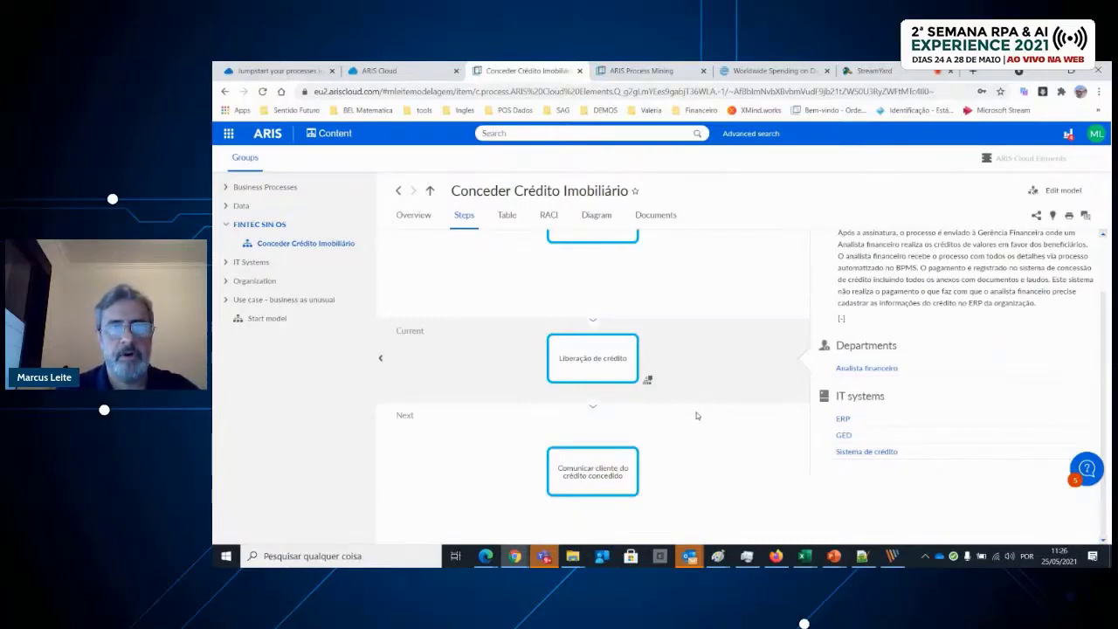
# Show the process's functions as a table, add a Data column, and display it as a matrix of functions against data objects
pyautogui.click(507, 219)
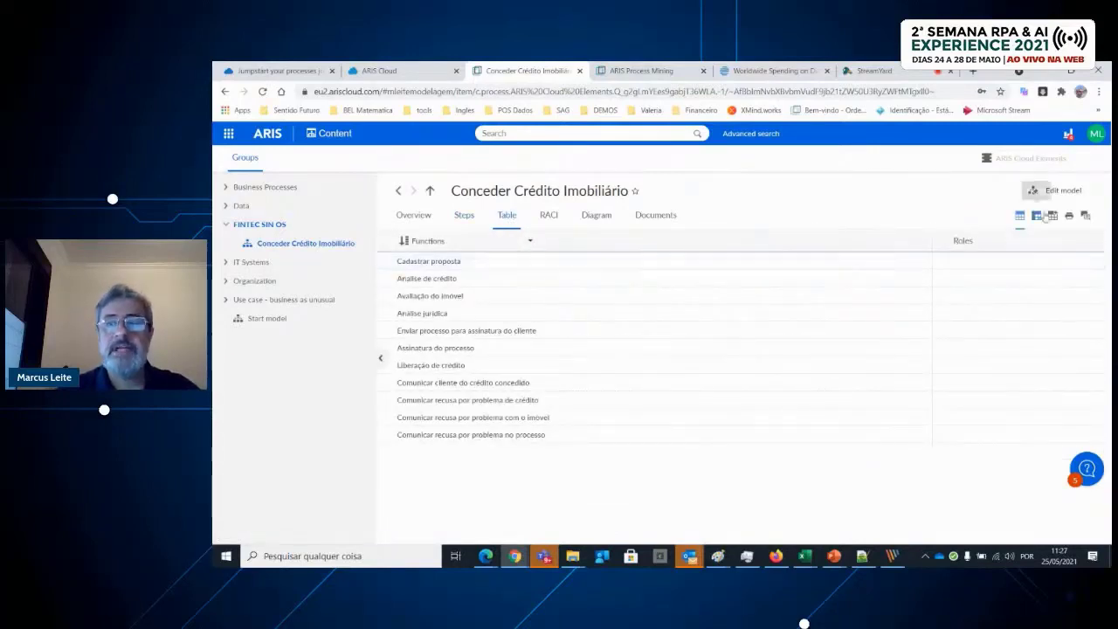
pyautogui.click(1053, 220)
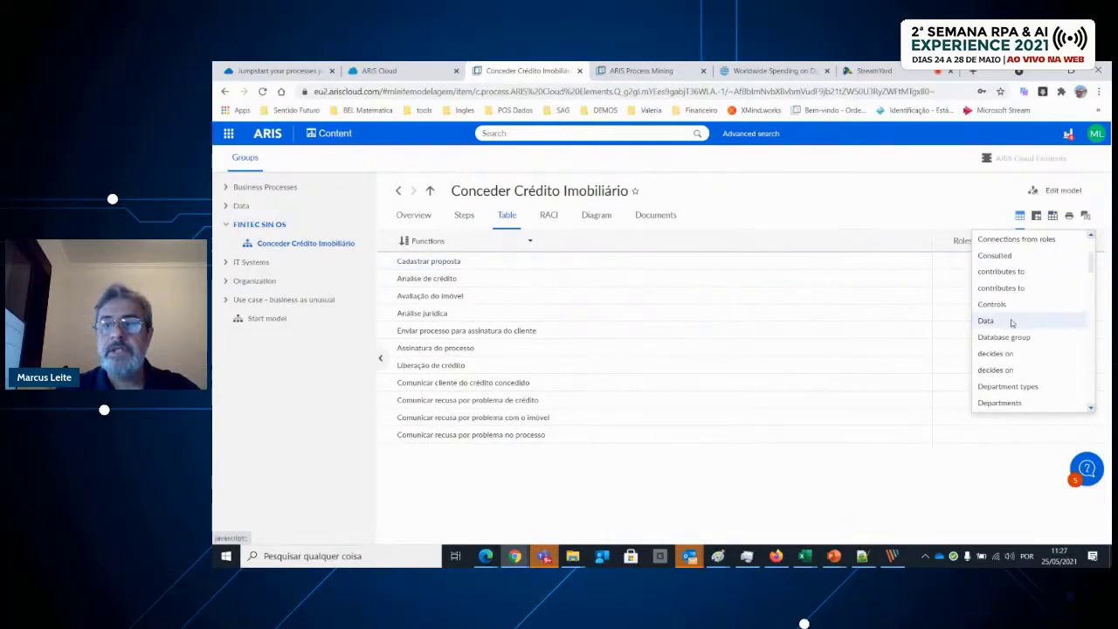
pyautogui.click(1043, 319)
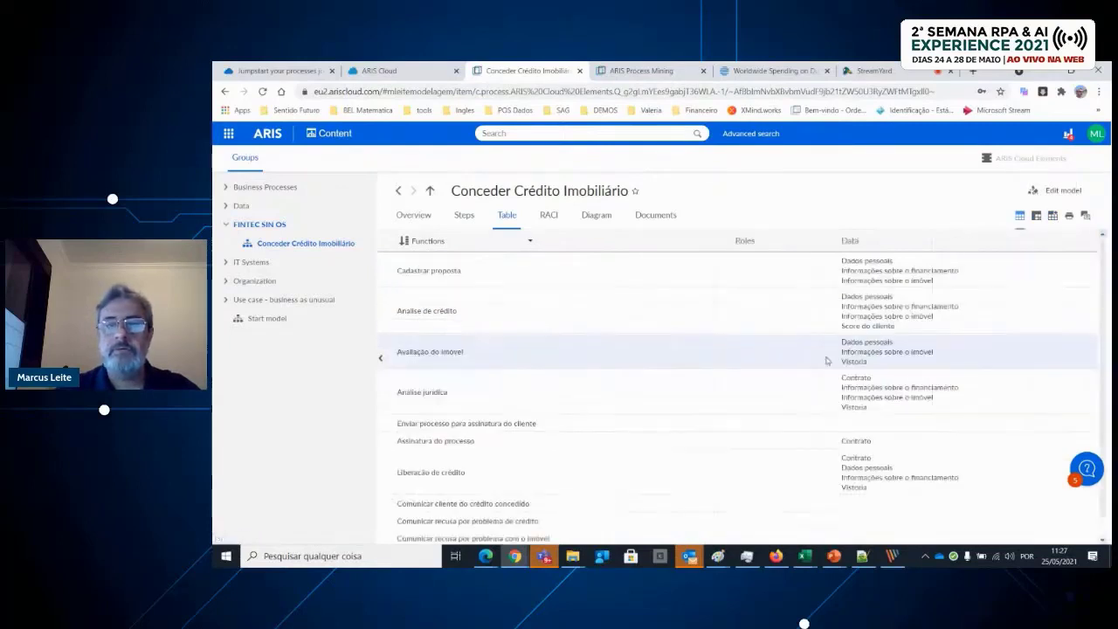
pyautogui.click(1036, 215)
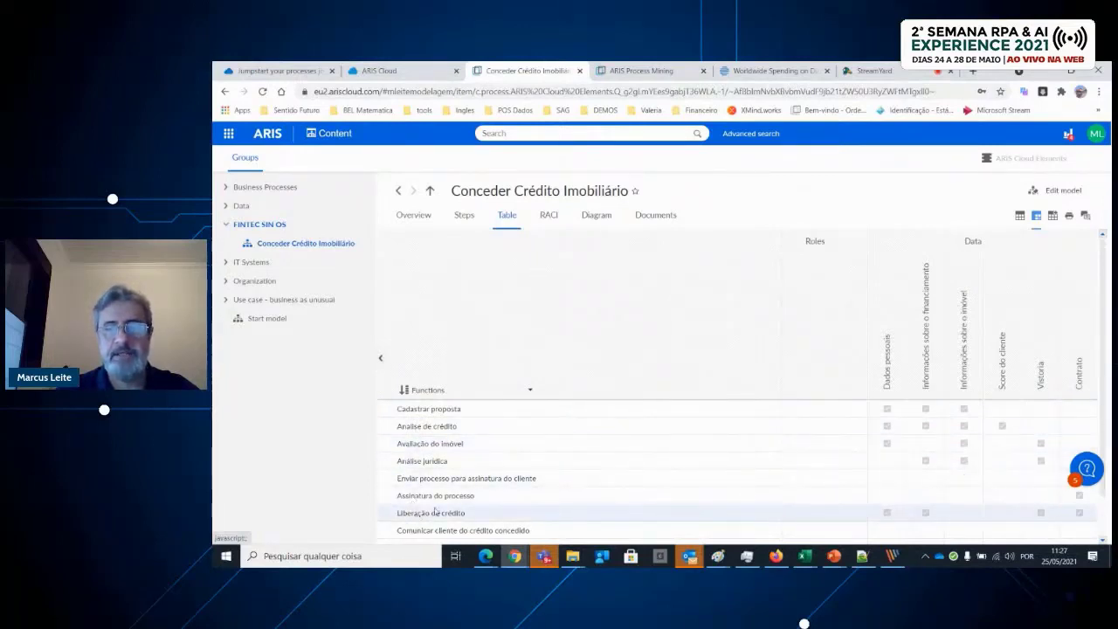
pyautogui.scroll(-1, 434, 511)
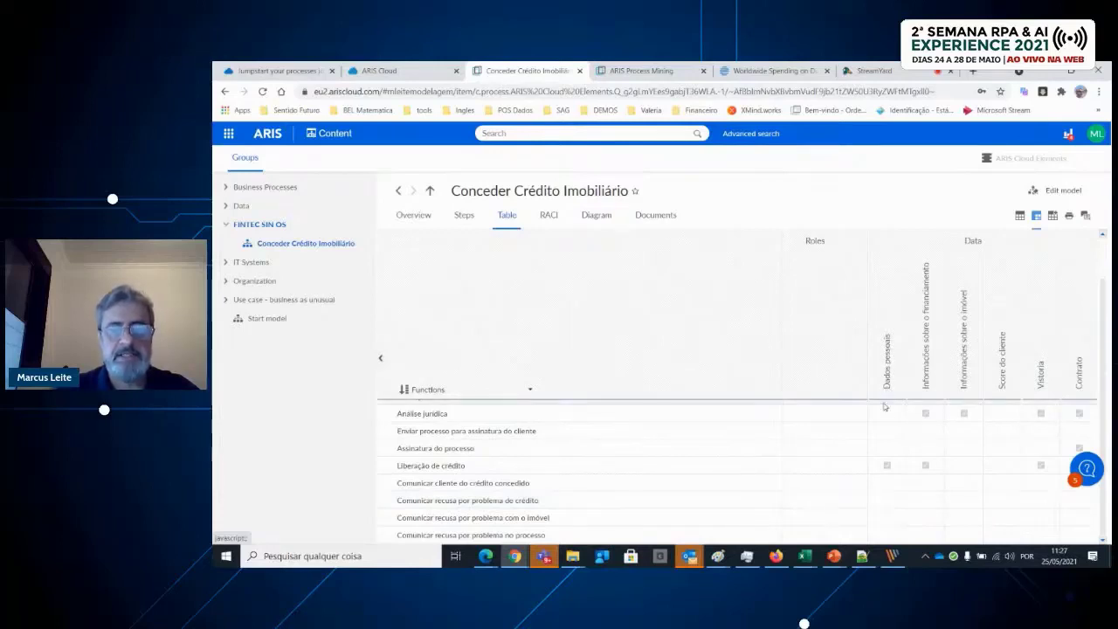
pyautogui.scroll(1, 881, 432)
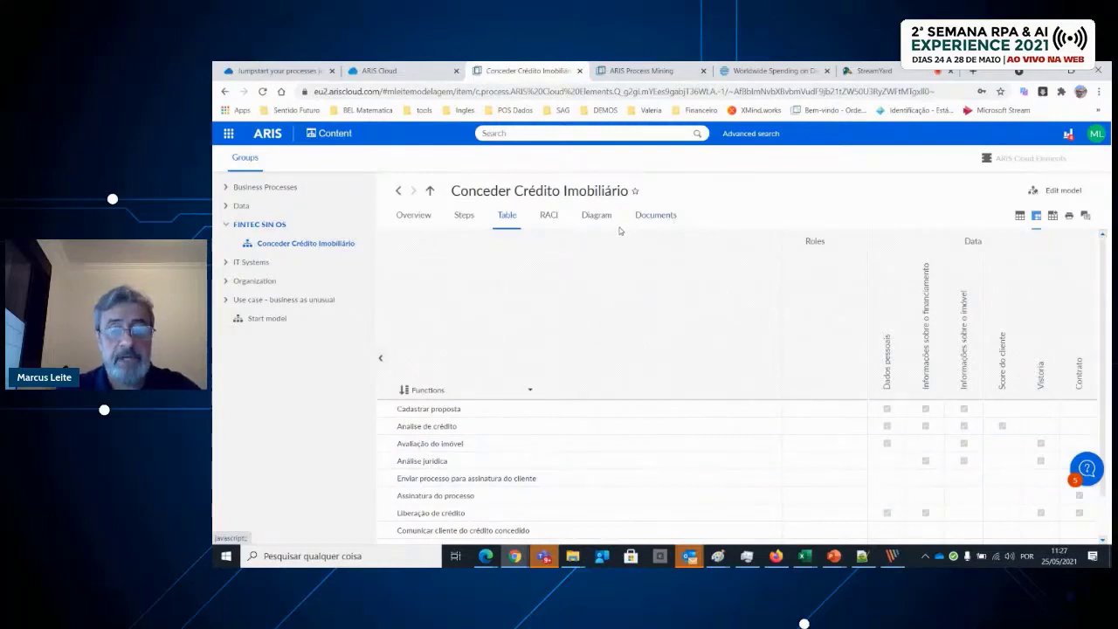
# Switch to Notepad++ and view the list of process mining questions about the Fintec credit process
pyautogui.hotkey('alt', 'Tab')
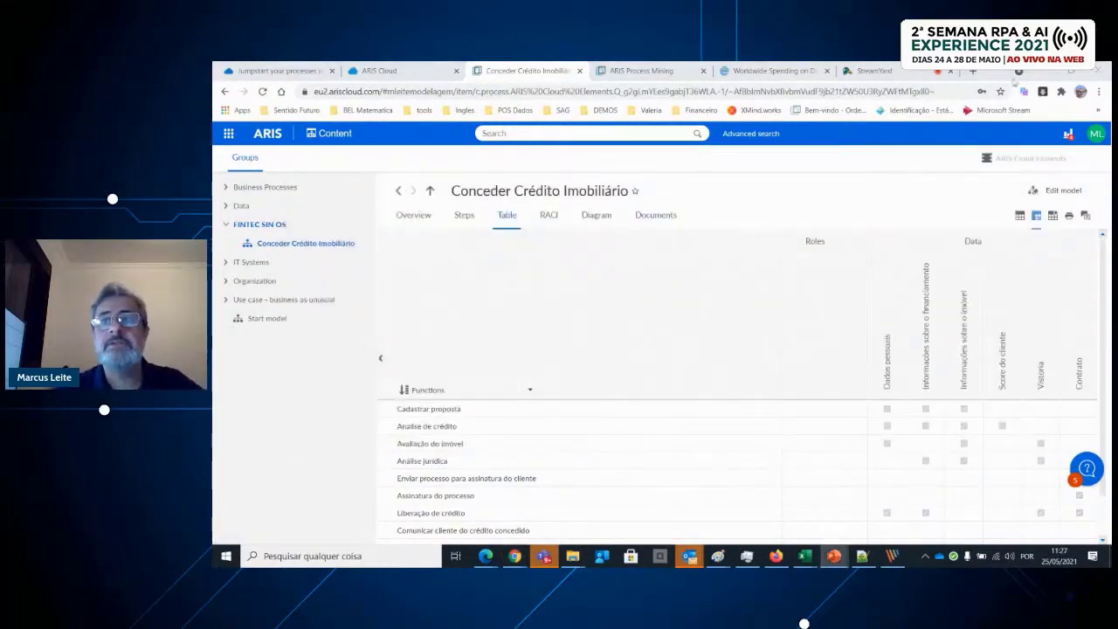
pyautogui.hotkey('alt', 'Tab')
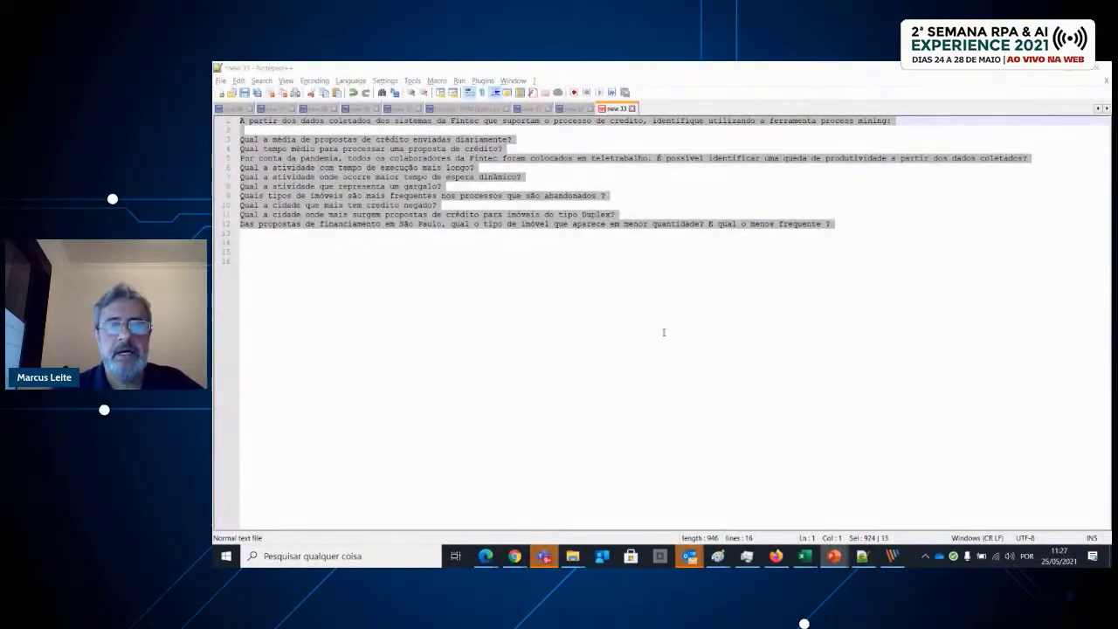
pyautogui.hotkey('alt', 'Tab')
pyautogui.press('Escape')
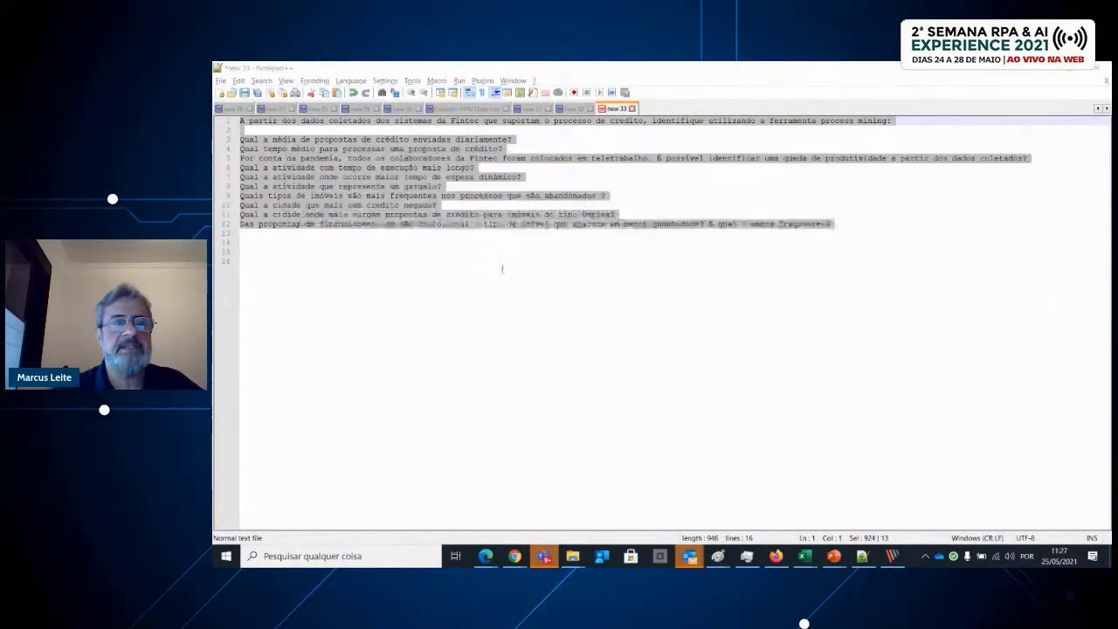
pyautogui.click(356, 139)
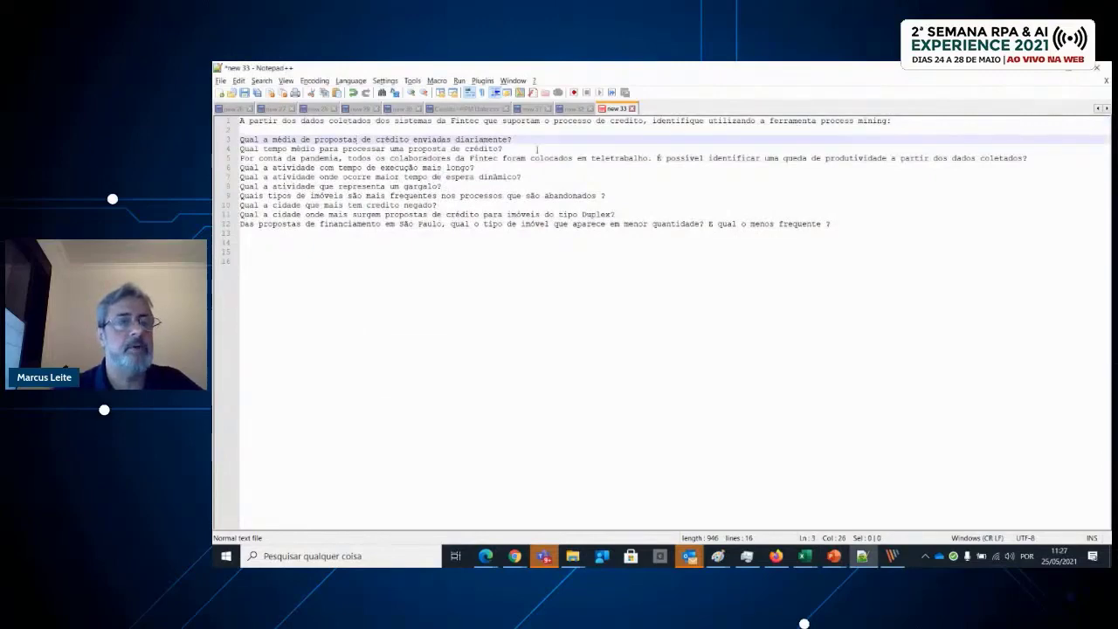
# Switch to ARIS Process Mining in the browser and return from the open analysis to the teste project page
pyautogui.hotkey('alt', 'Tab')
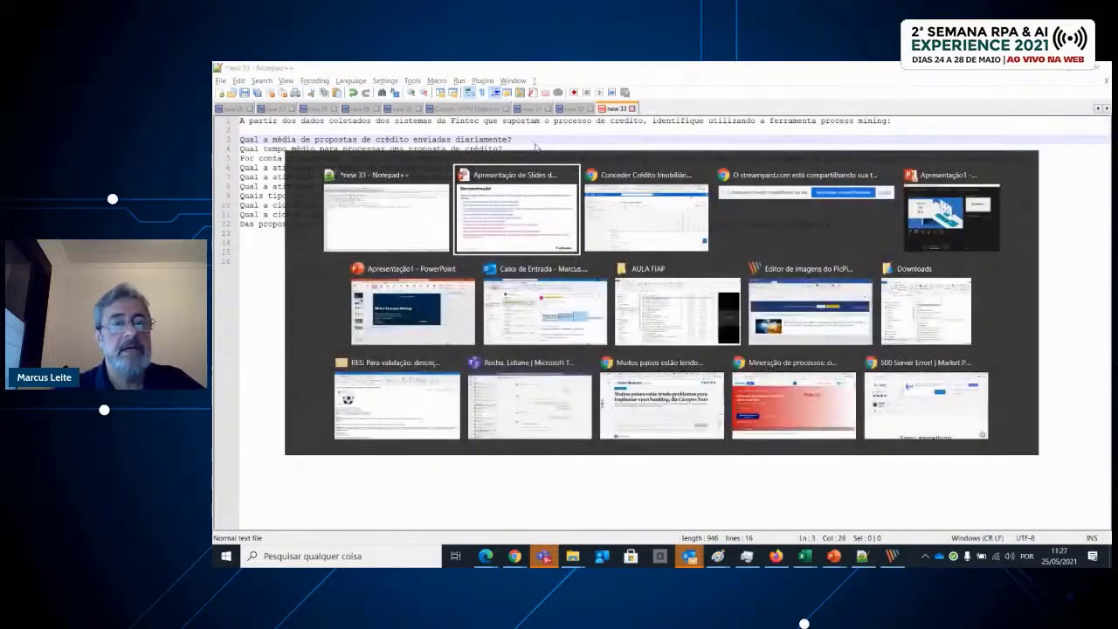
pyautogui.hotkey('alt', 'Tab')
pyautogui.hotkey('alt', 'Tab')
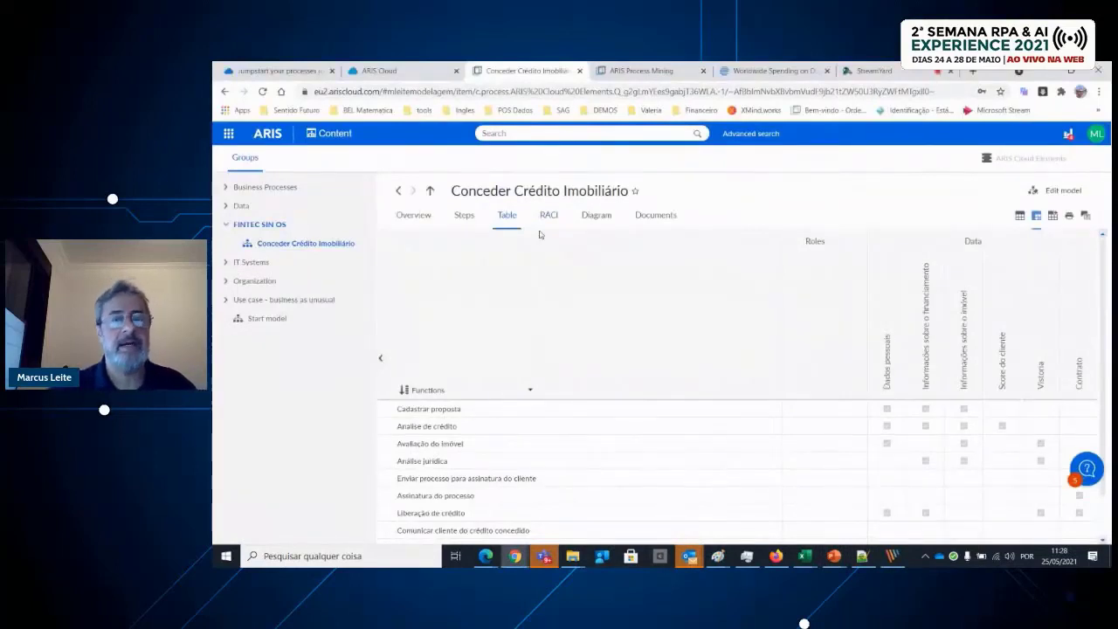
pyautogui.click(609, 71)
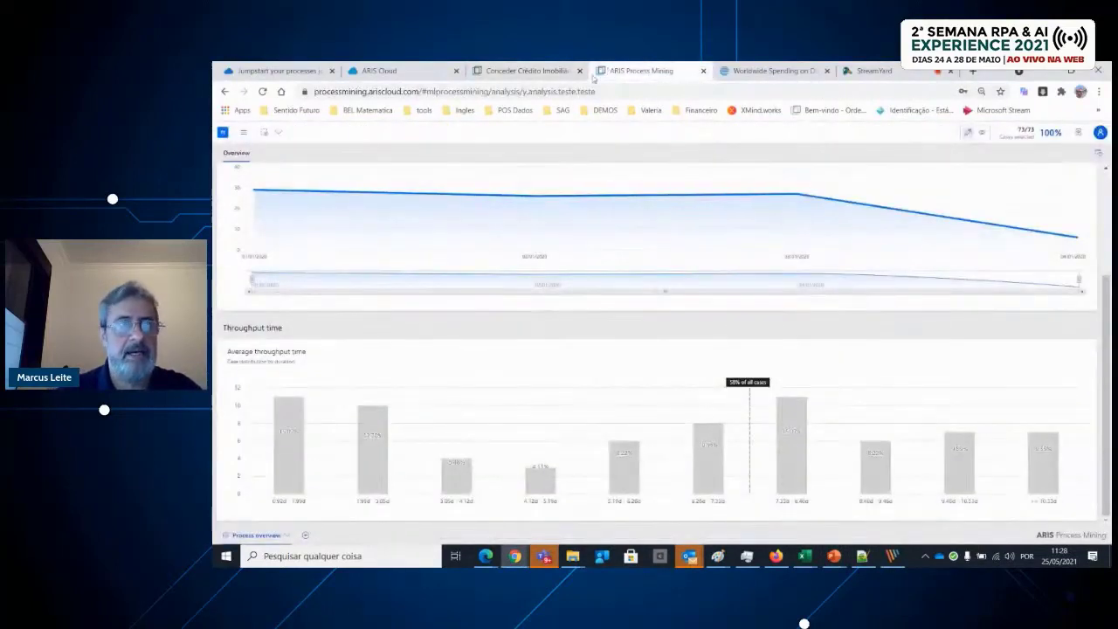
pyautogui.click(225, 92)
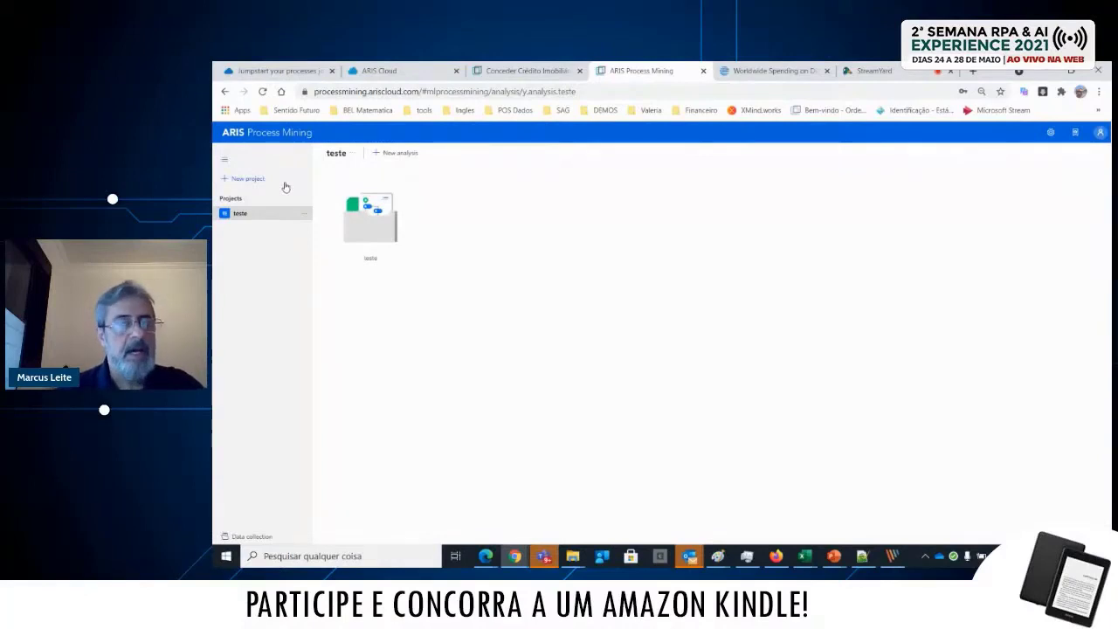
# Return to the Conceder Crédito Imobiliário diagram and examine the IT systems and data linked to Analise de crédito
pyautogui.click(547, 70)
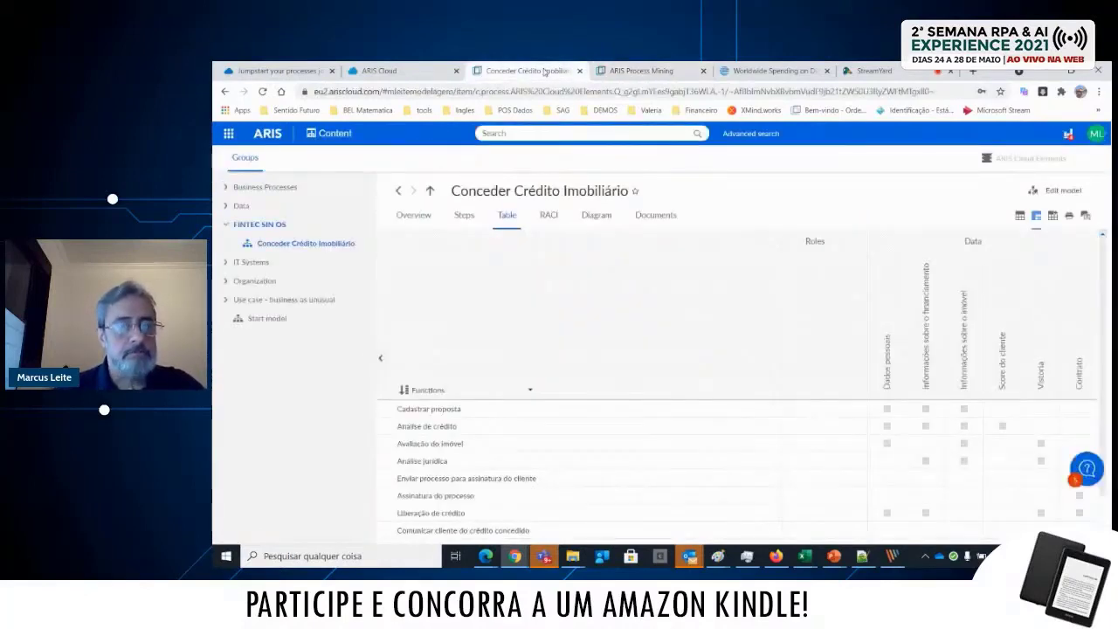
pyautogui.click(583, 218)
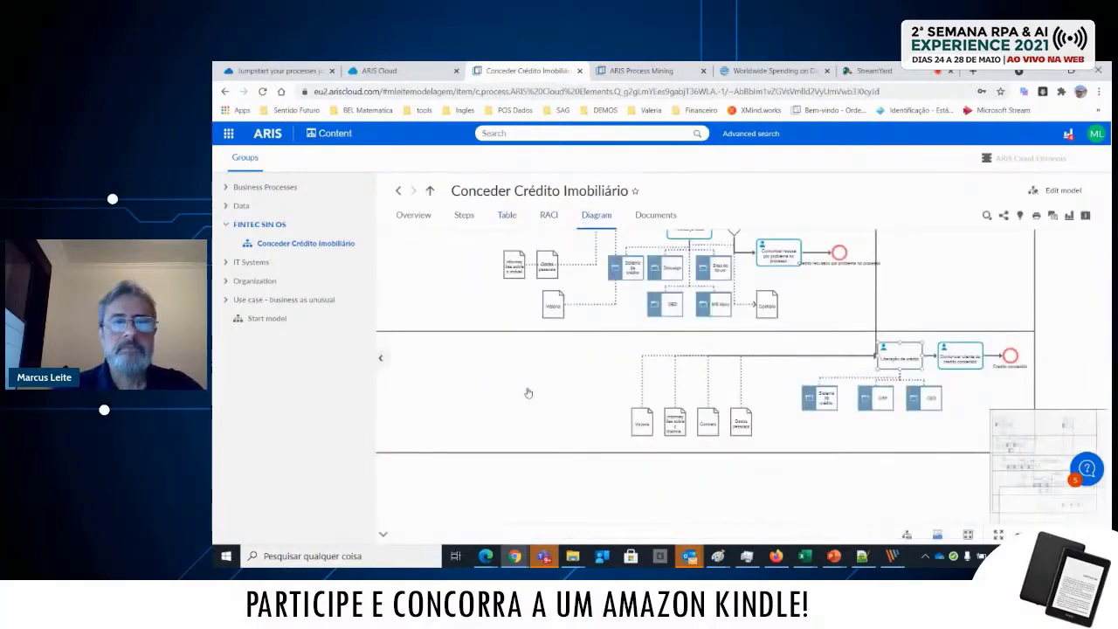
pyautogui.scroll(5, 528, 395)
pyautogui.scroll(3, 528, 395)
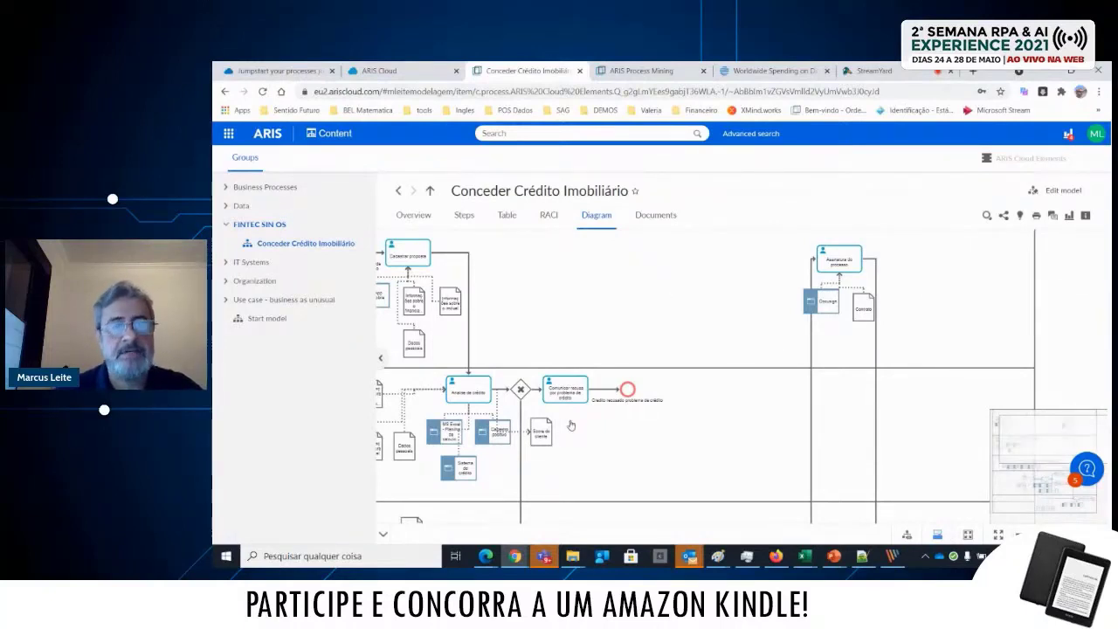
pyautogui.scroll(-3, 571, 427)
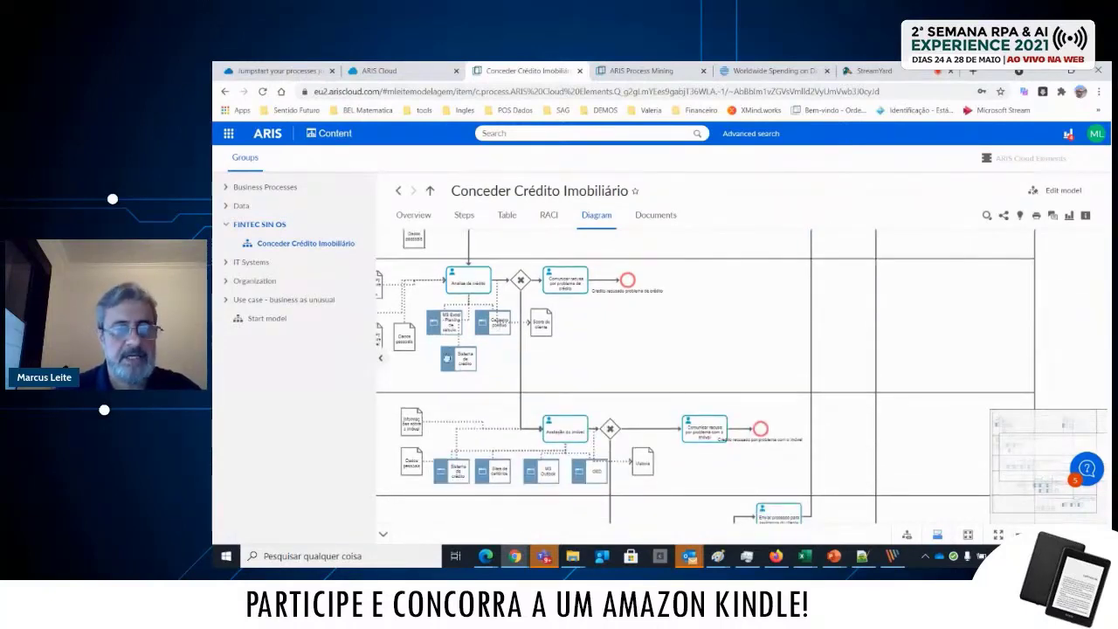
pyautogui.moveTo(455, 467)
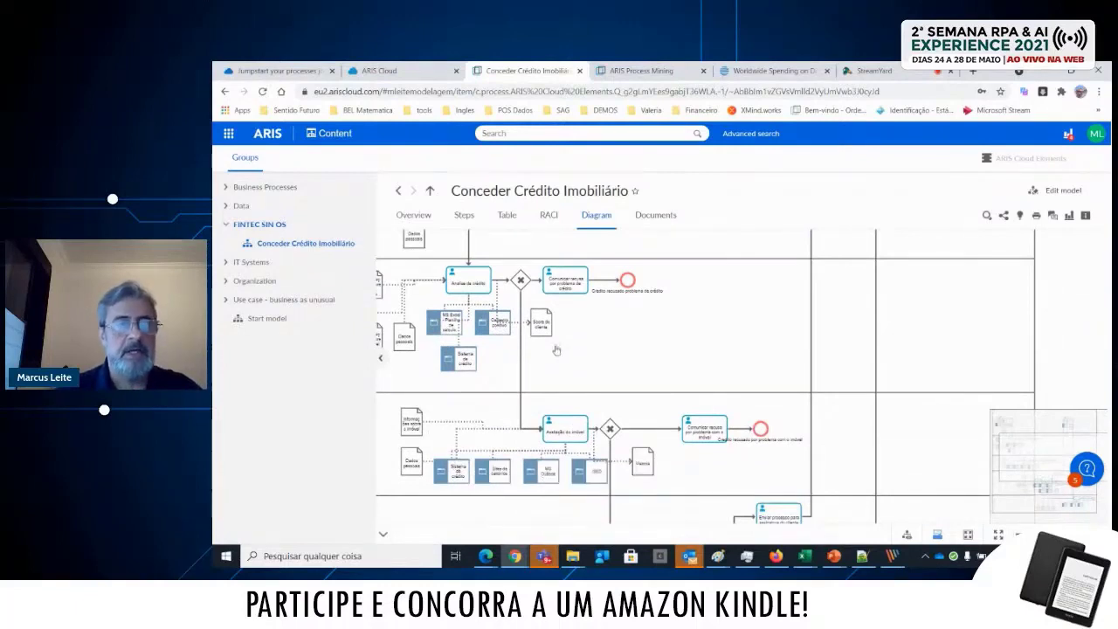
pyautogui.moveTo(461, 366)
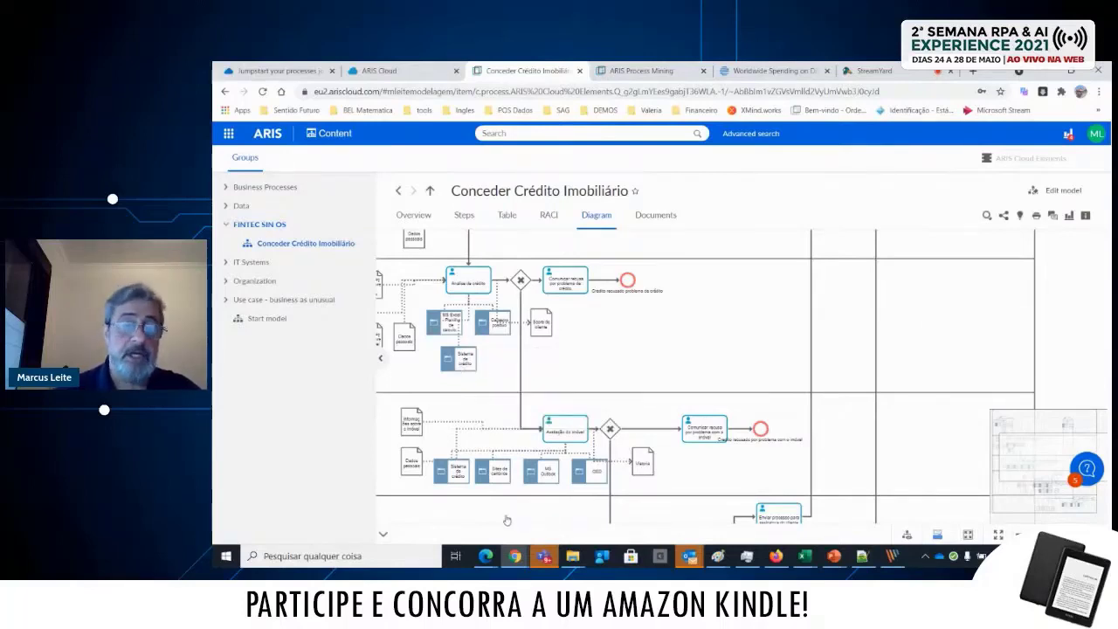
# Examine the IT systems attached to Avaliação do imóvel in the Vistoriador lane, including Sites de cartórios
pyautogui.moveTo(501, 519)
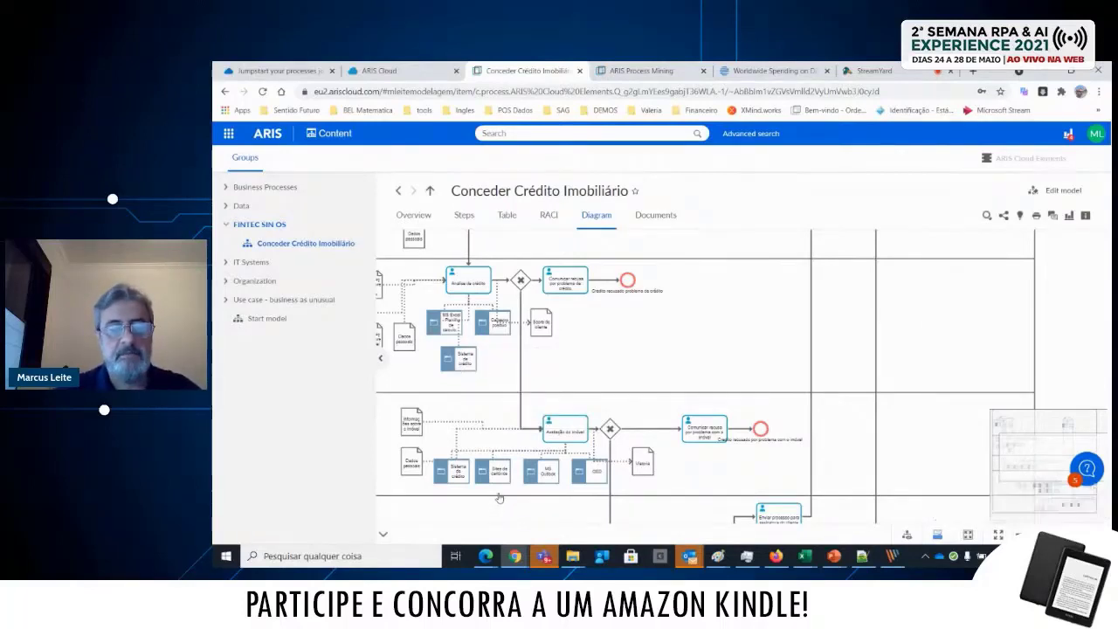
pyautogui.moveTo(490, 486)
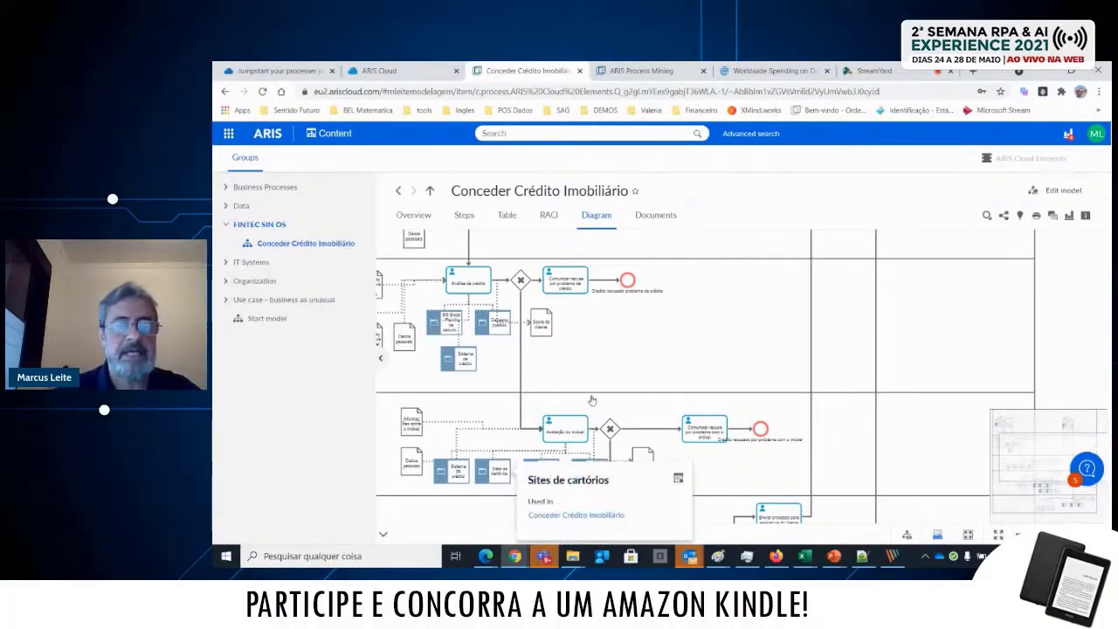
pyautogui.moveTo(568, 426)
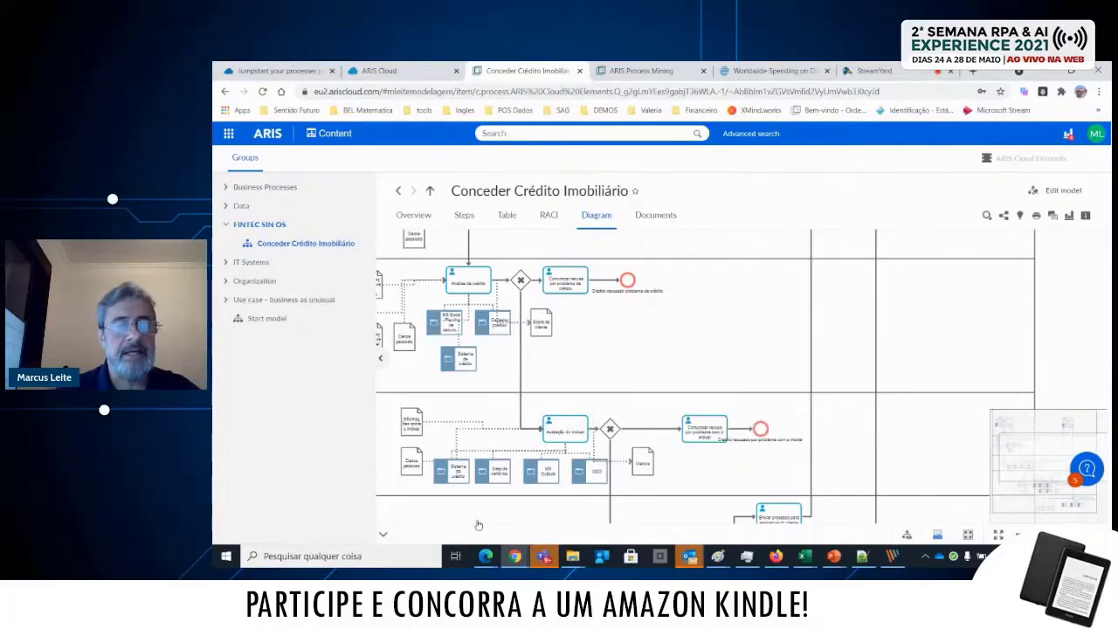
pyautogui.moveTo(524, 513); pyautogui.dragTo(582, 490)
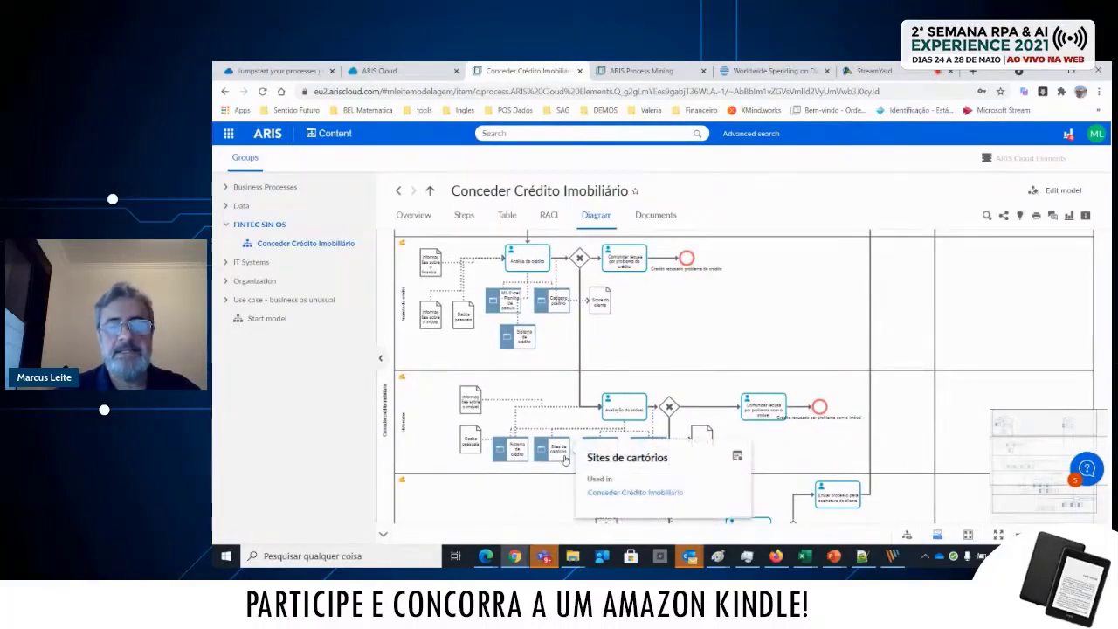
pyautogui.moveTo(611, 480)
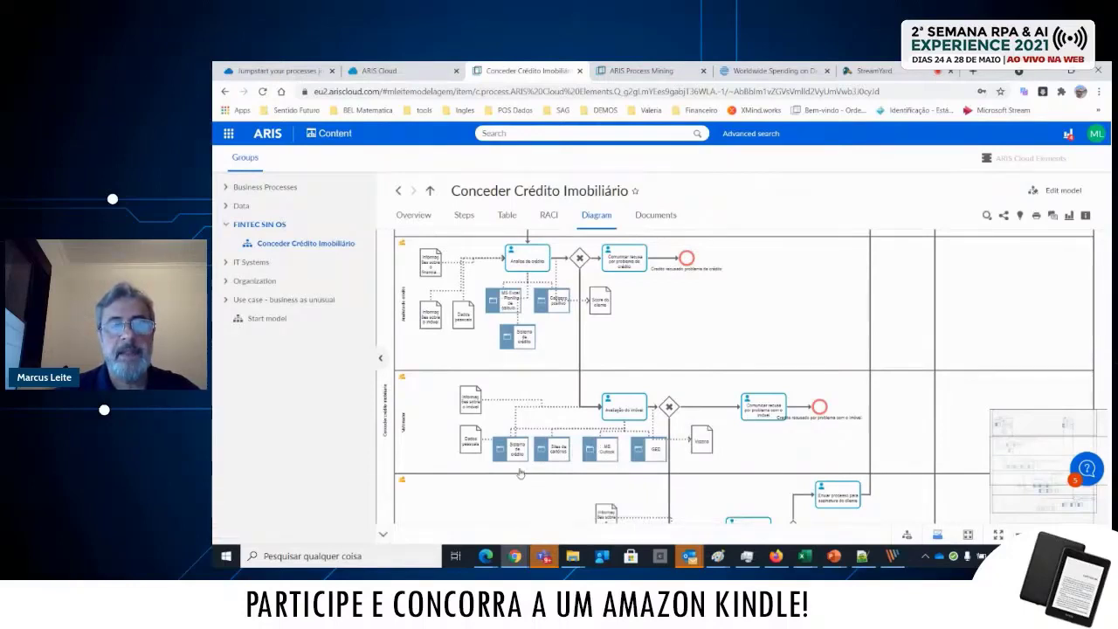
pyautogui.moveTo(521, 468)
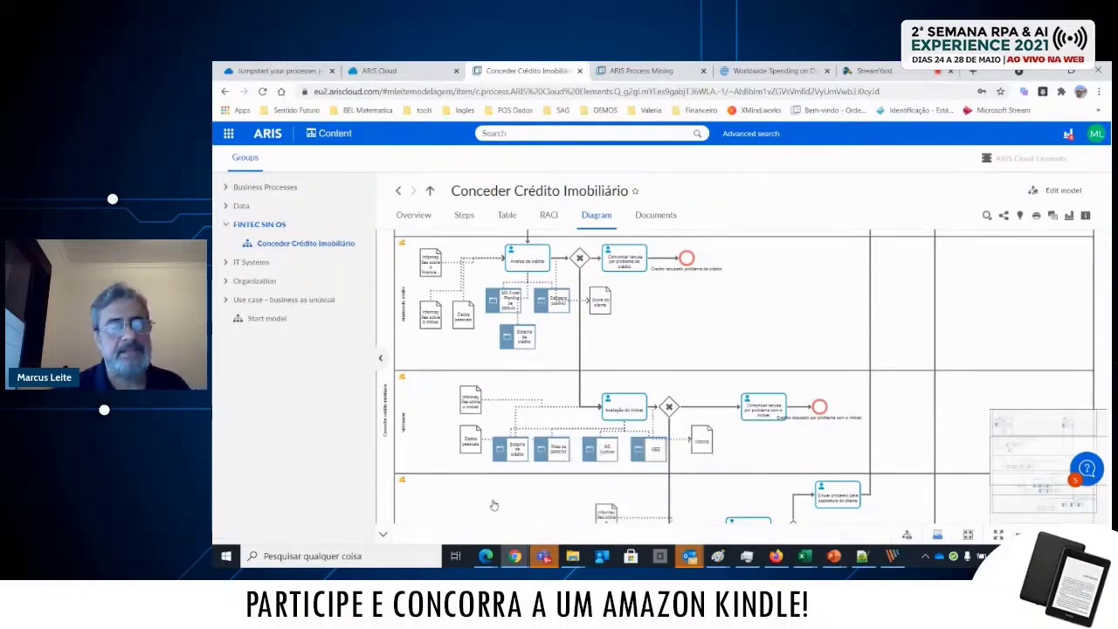
pyautogui.moveTo(489, 496)
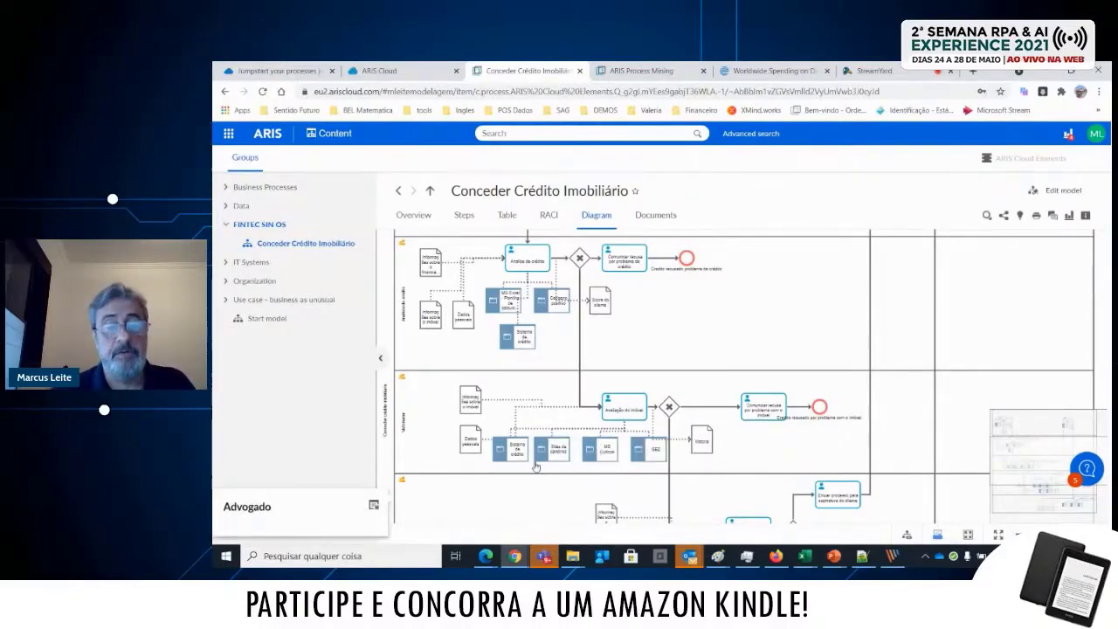
pyautogui.moveTo(556, 452)
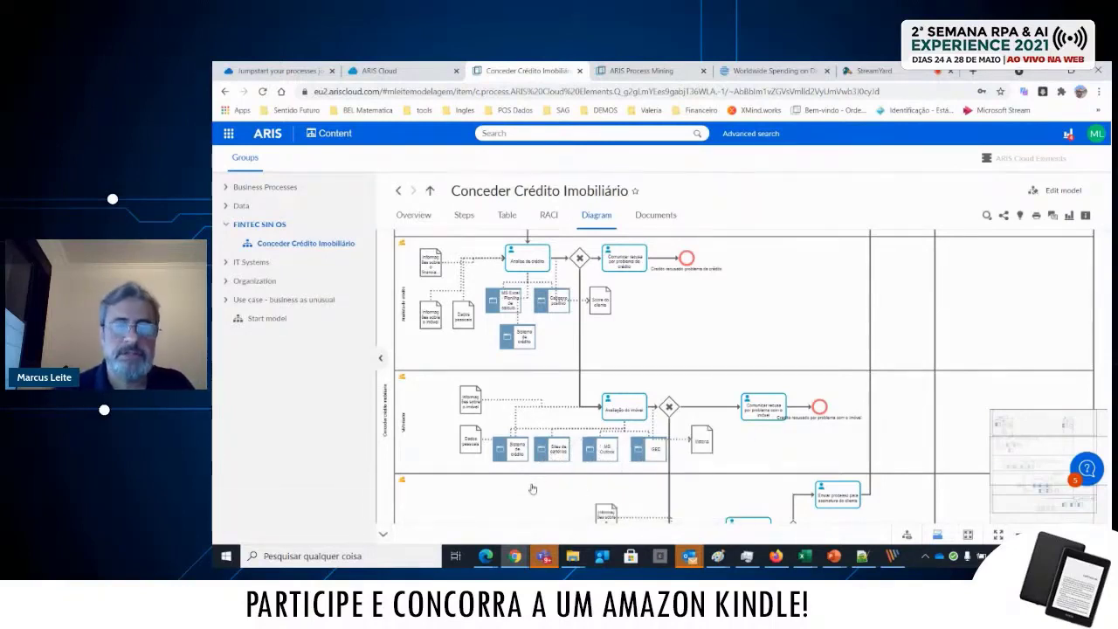
pyautogui.moveTo(532, 489)
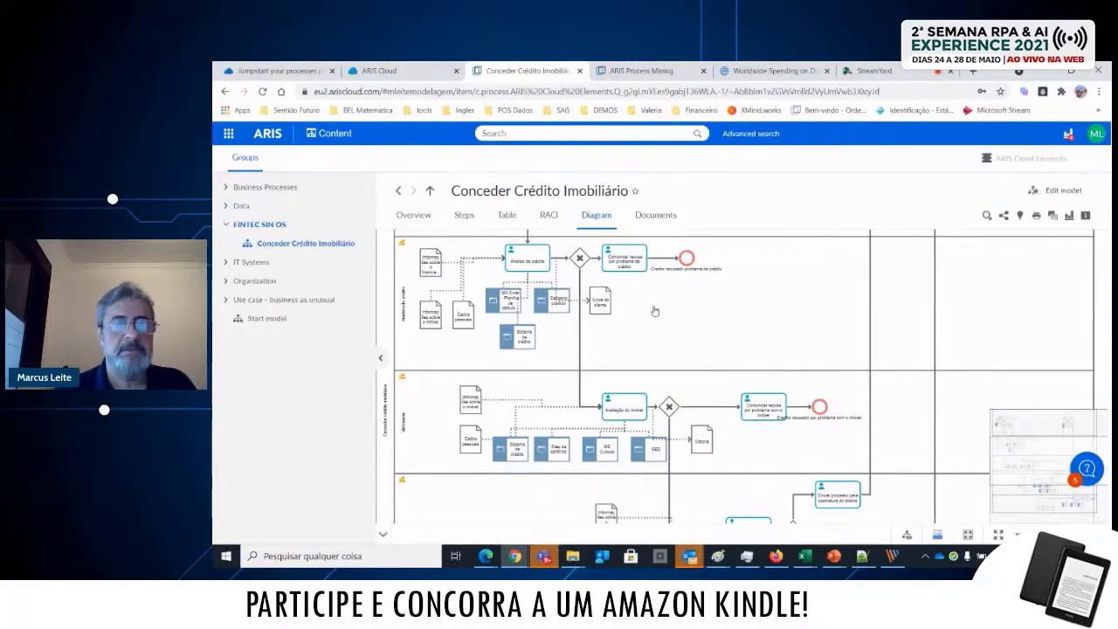
# Follow the diagram from Análise jurídica down to Liberação de crédito and view their linked systems and documents
pyautogui.scroll(-2, 653, 310)
pyautogui.scroll(-4, 749, 444)
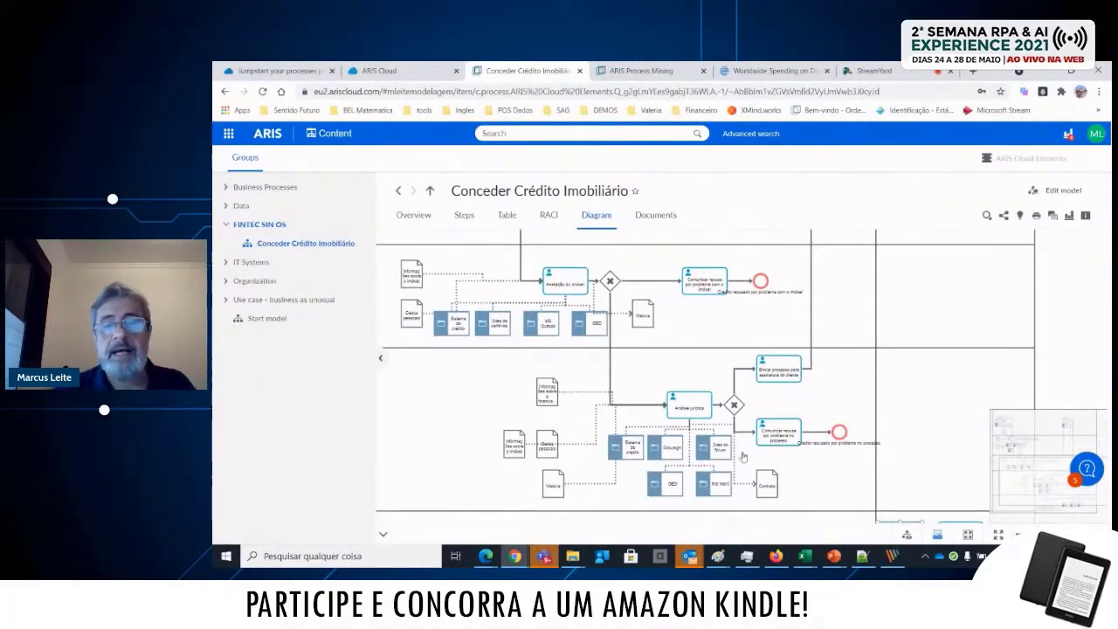
pyautogui.scroll(-4, 852, 484)
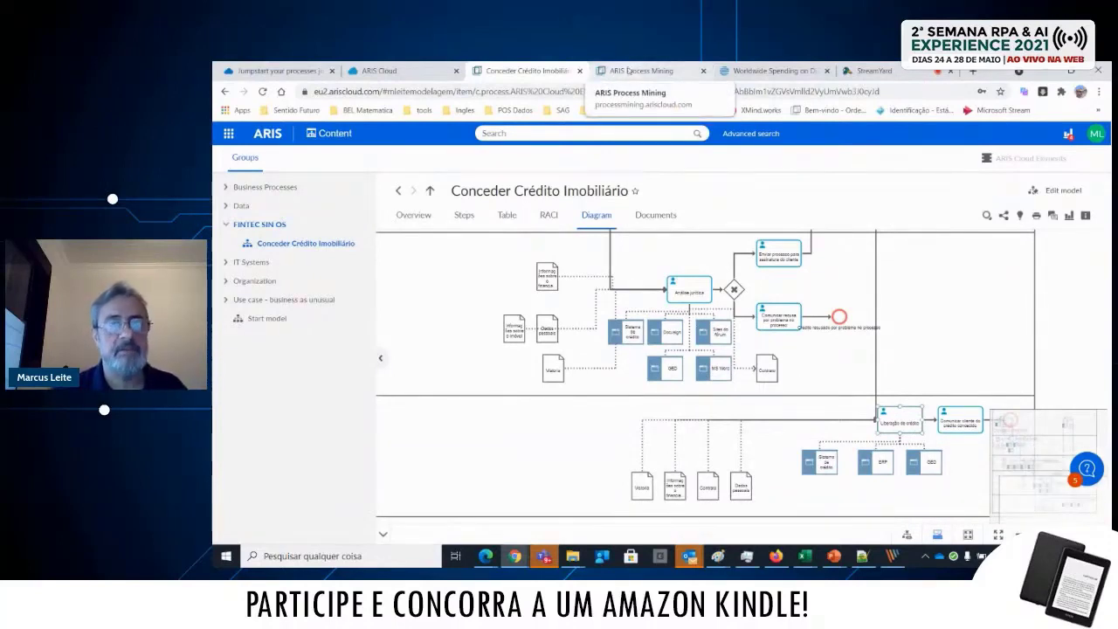
# Switch to ARIS Process Mining and create a project named Fintec with the default blue color
pyautogui.click(601, 74)
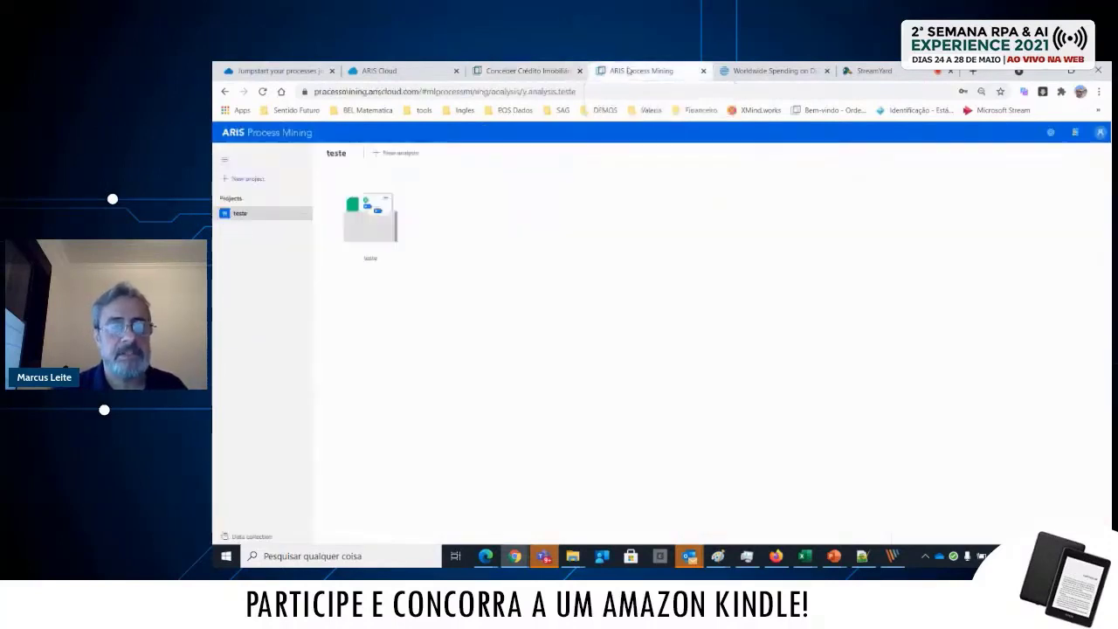
pyautogui.click(248, 179)
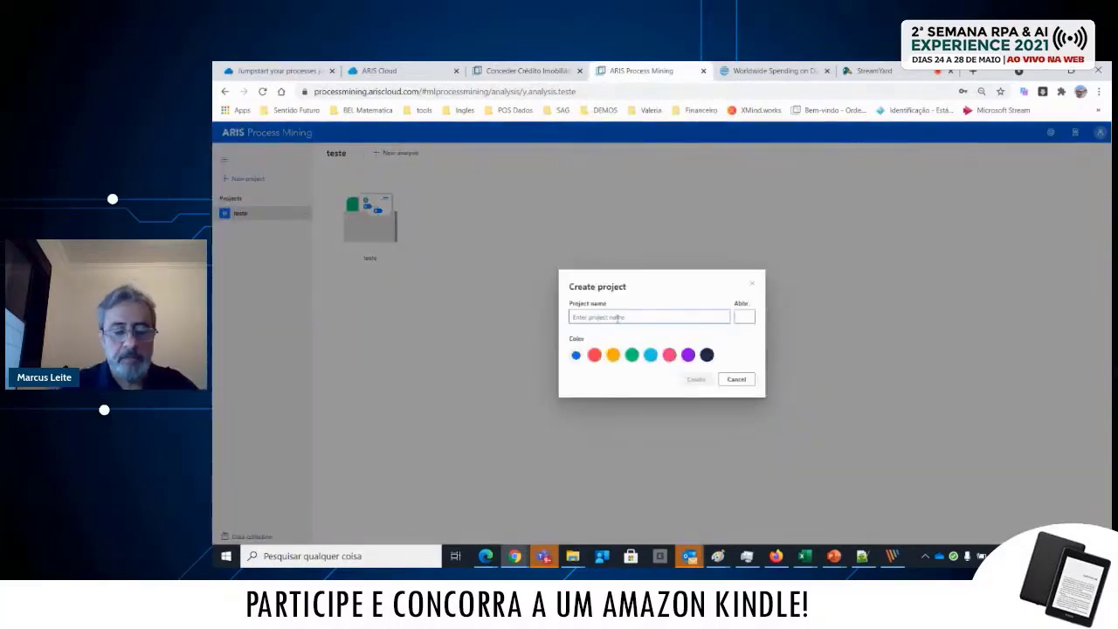
pyautogui.write('teste')
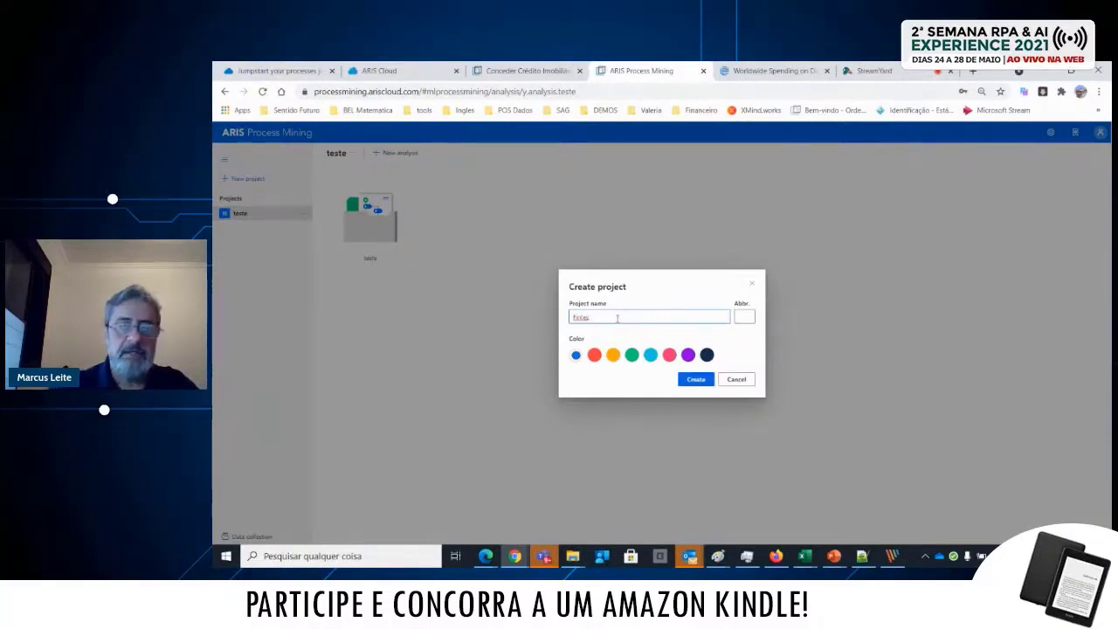
pyautogui.click(699, 382)
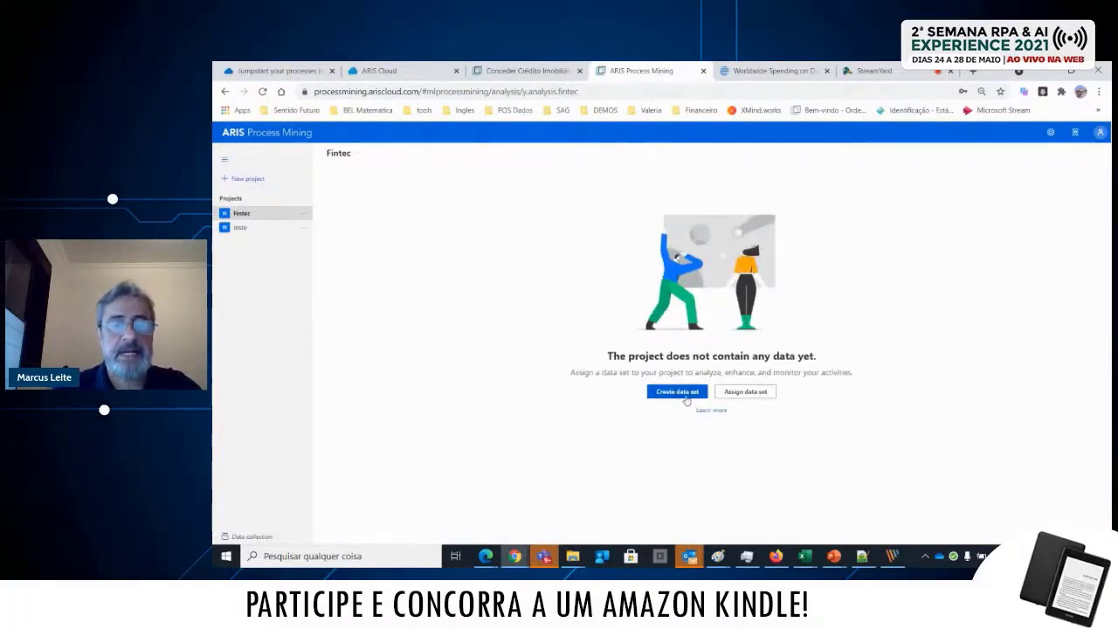
# Create a data set named Fintec for the project and upload Credito - PPM Data.csv from the desktop into it
pyautogui.click(684, 393)
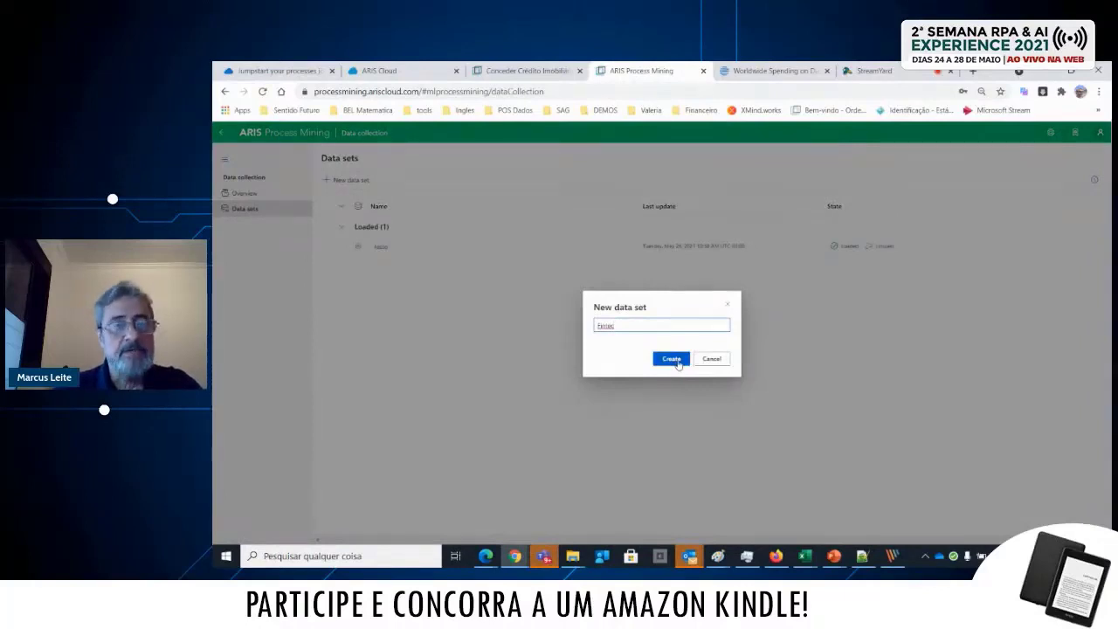
pyautogui.click(671, 359)
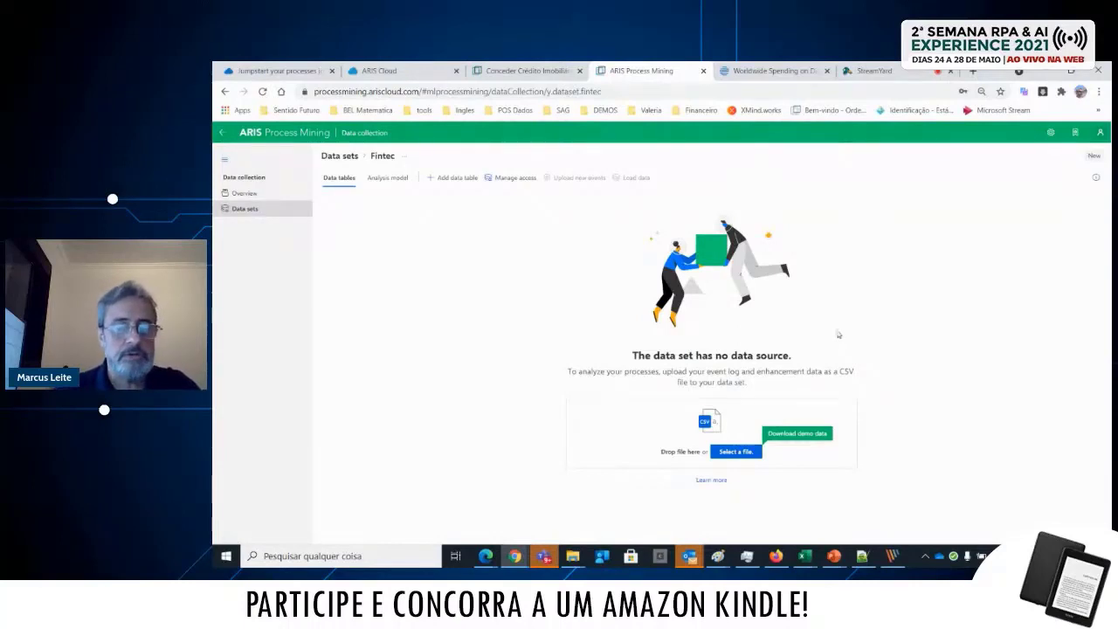
pyautogui.click(738, 453)
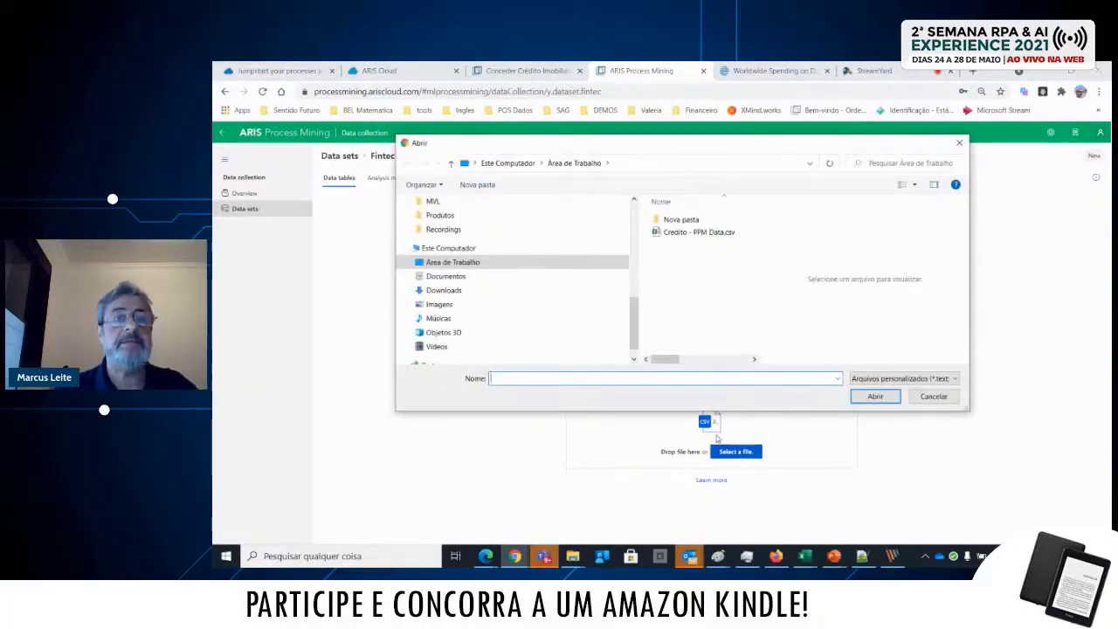
pyautogui.click(701, 233)
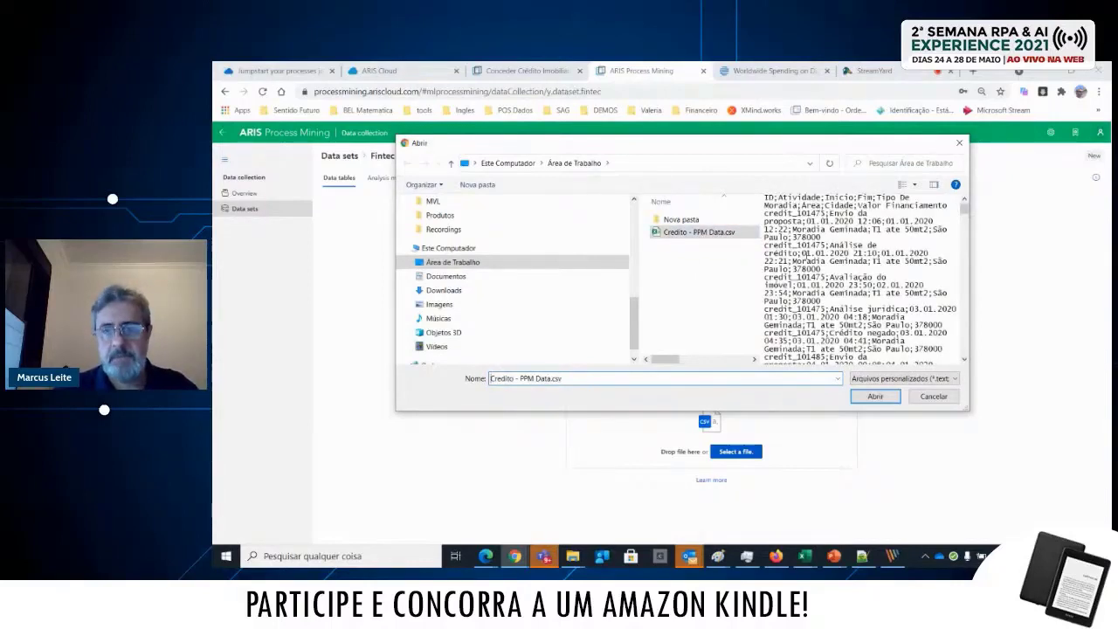
pyautogui.click(879, 399)
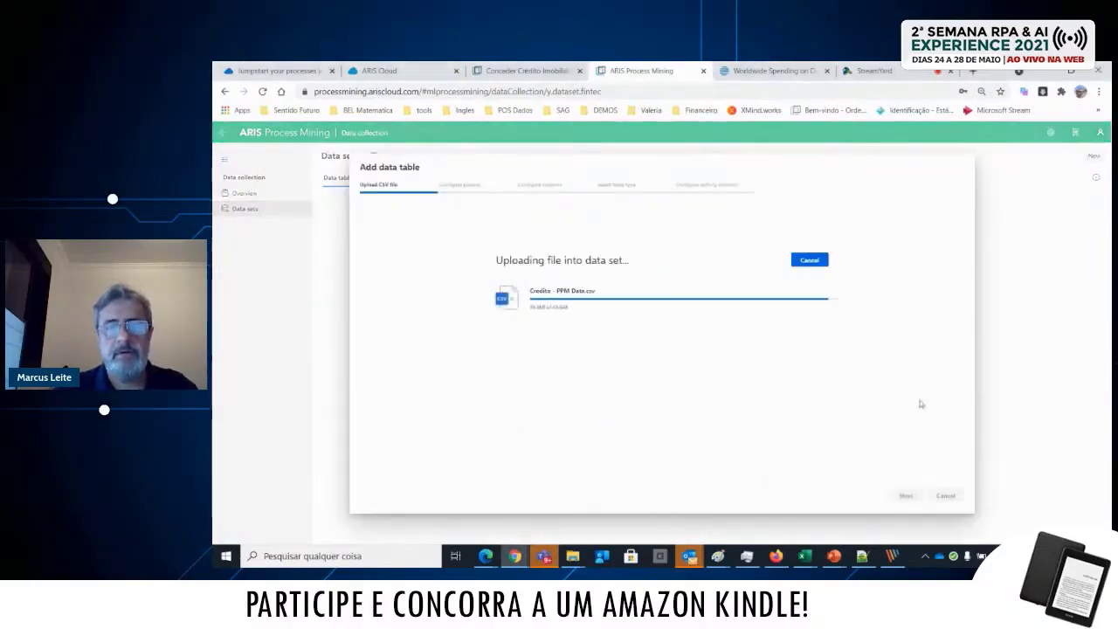
# Accept the detected parsing settings and column types for the uploaded file, and keep Activity table as its data table type
pyautogui.click(903, 496)
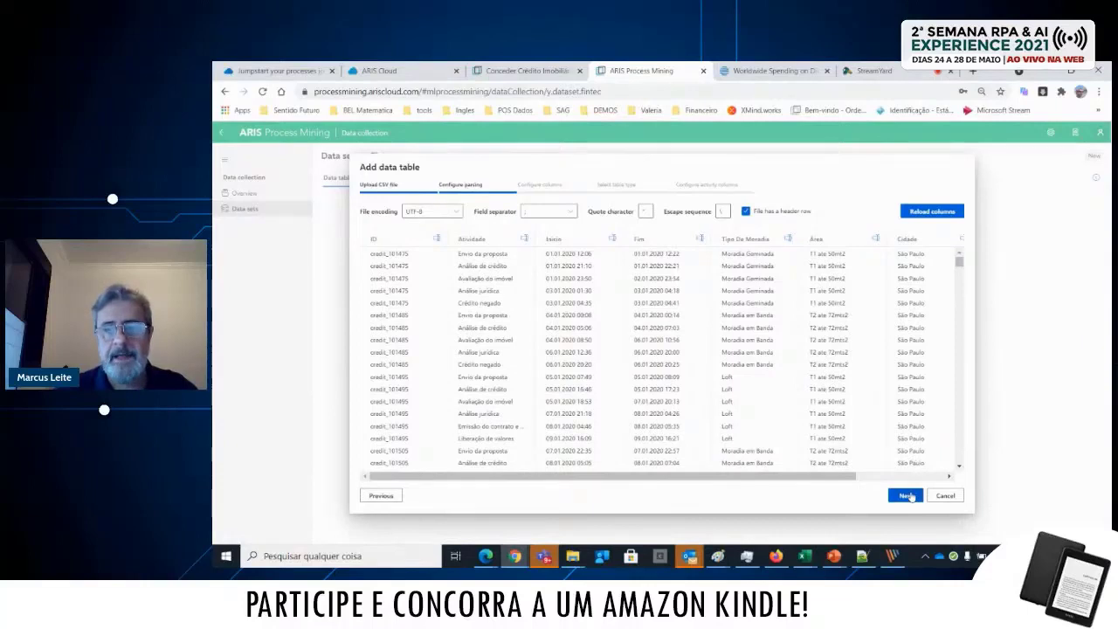
pyautogui.click(908, 496)
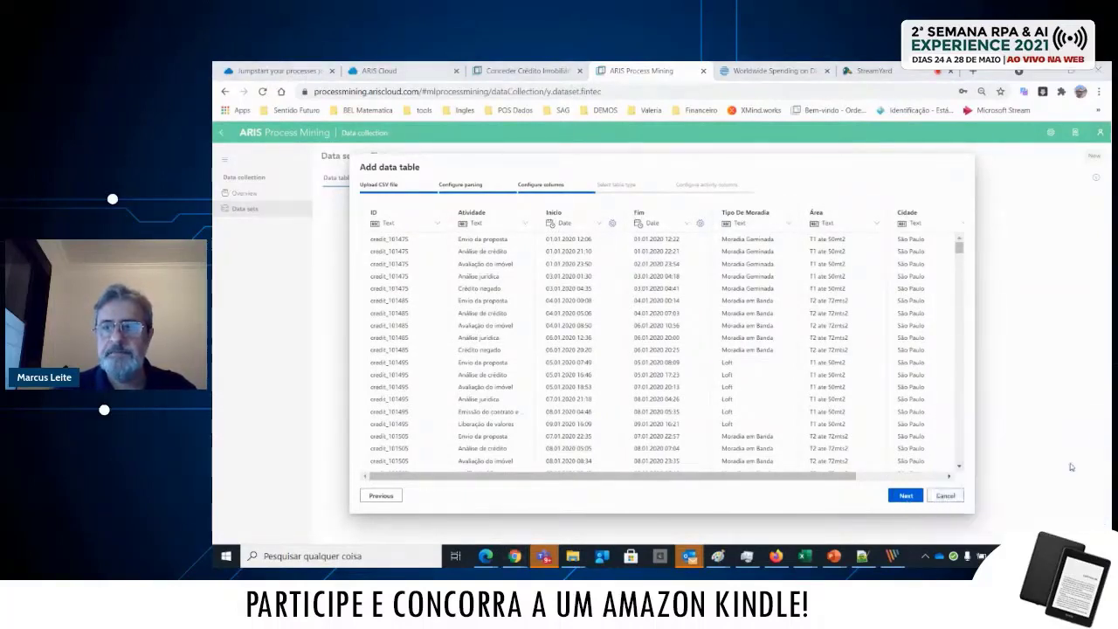
pyautogui.click(894, 499)
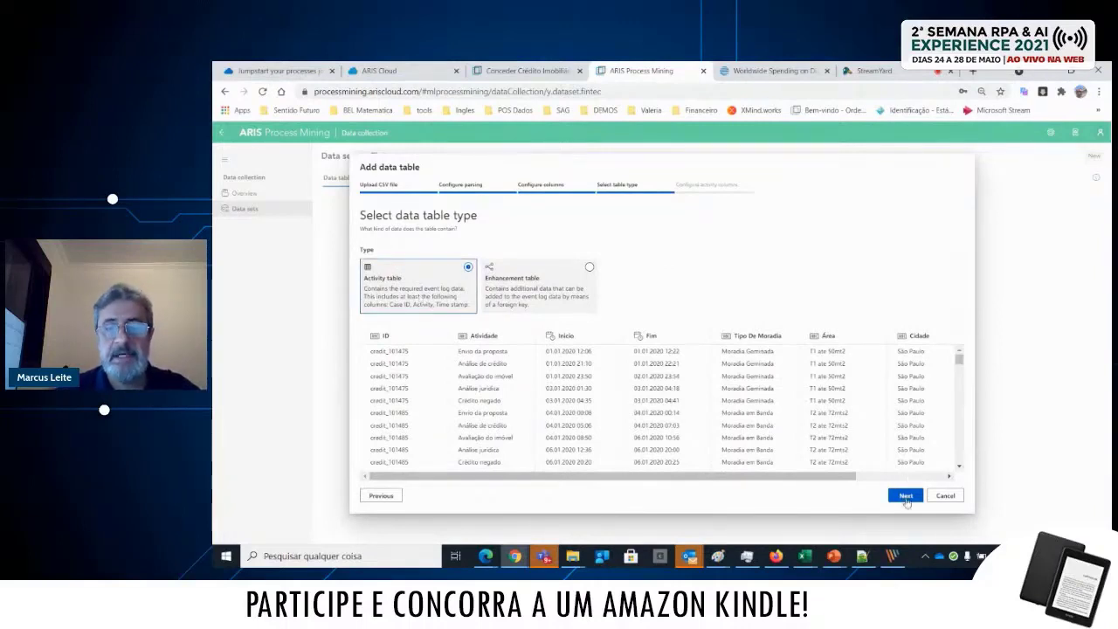
pyautogui.click(905, 496)
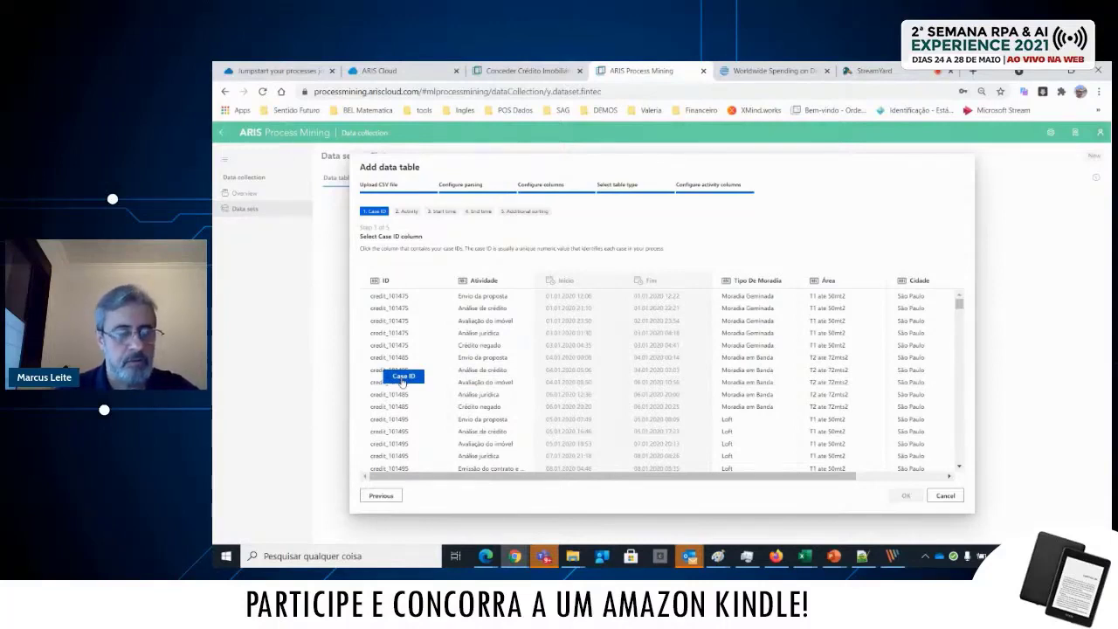
# Map ID, Atividade, Inicio, Fim and Tipo De Moradia as case ID, activity, start time, end time and additional sorting, and load the data set
pyautogui.click(401, 382)
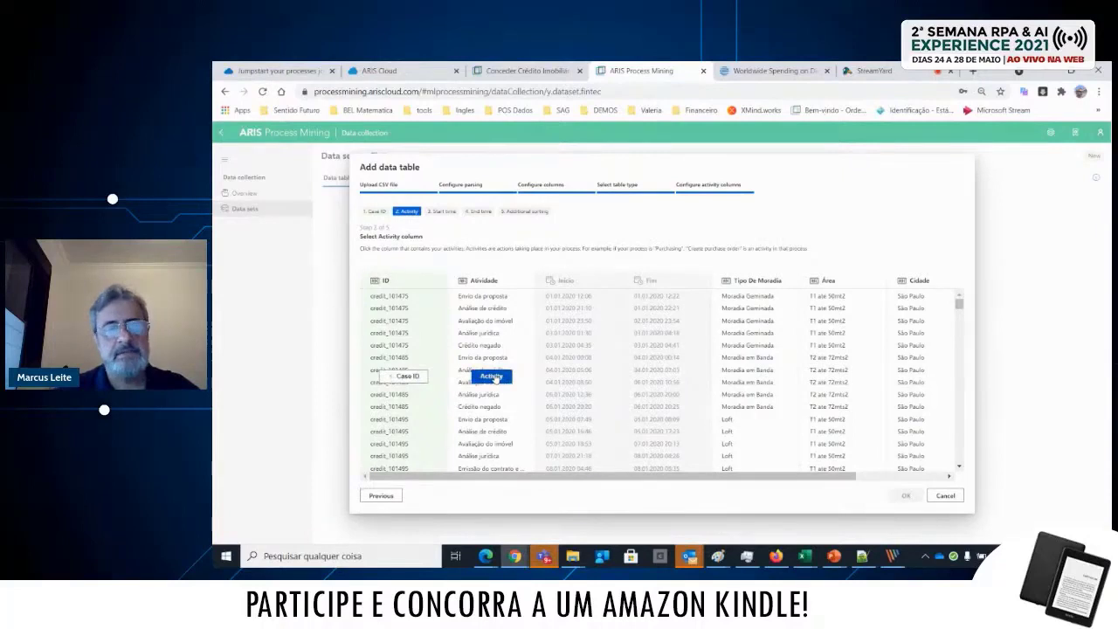
pyautogui.click(494, 378)
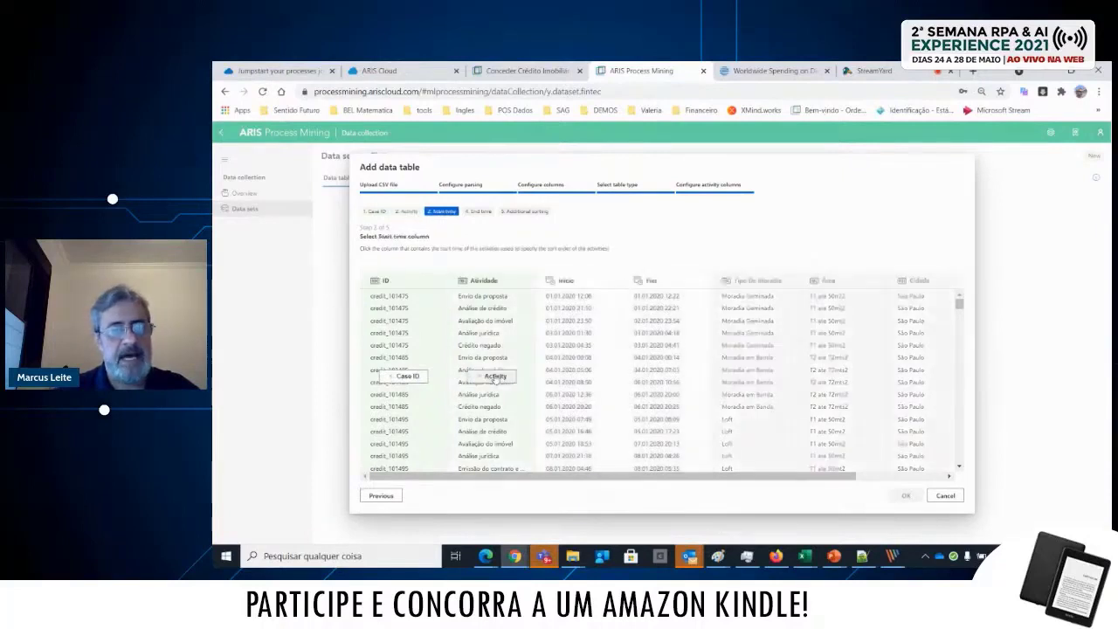
pyautogui.click(574, 382)
pyautogui.click(679, 372)
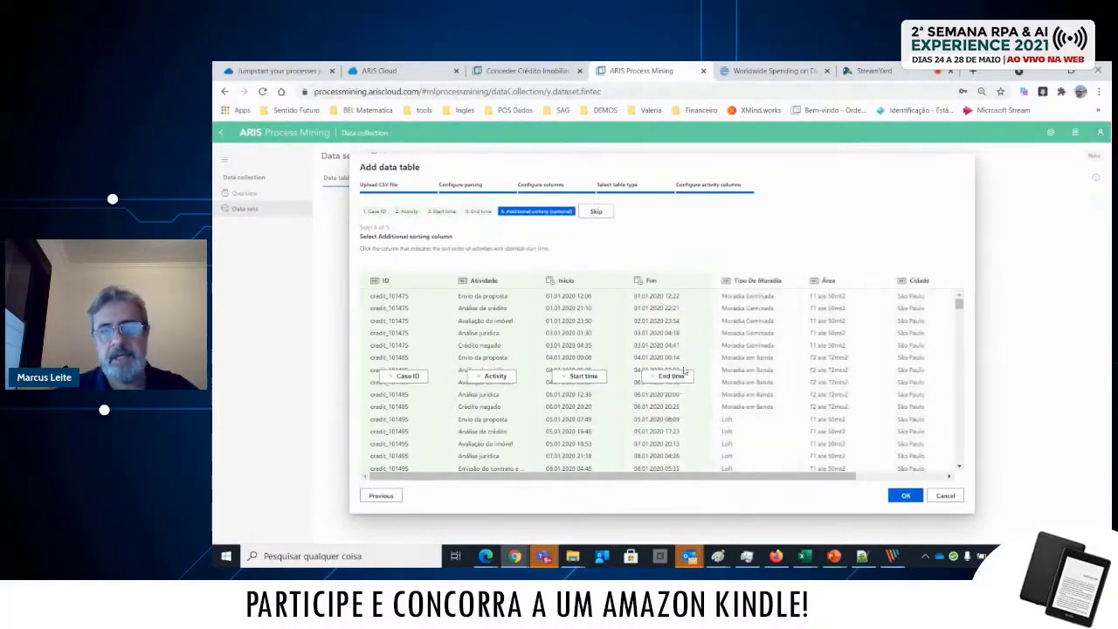
pyautogui.click(751, 373)
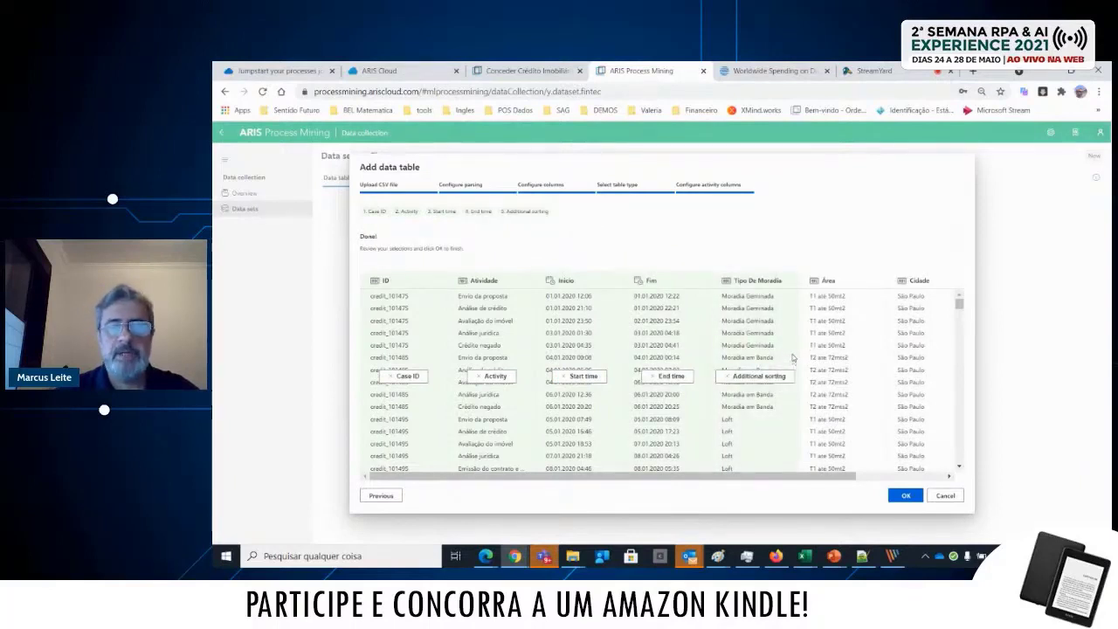
pyautogui.click(908, 496)
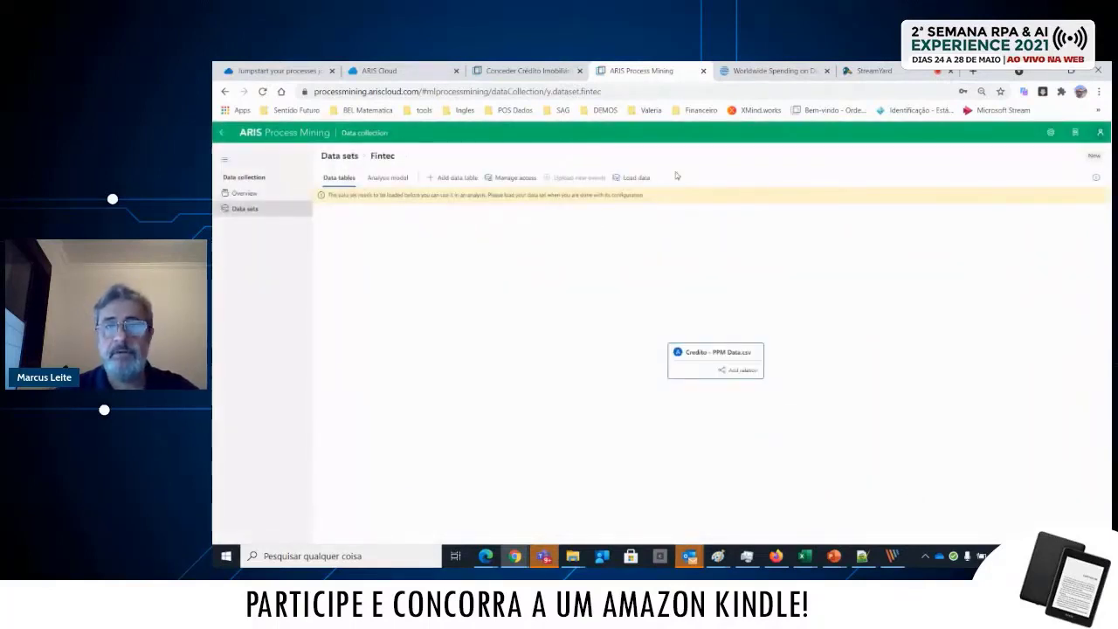
pyautogui.click(635, 178)
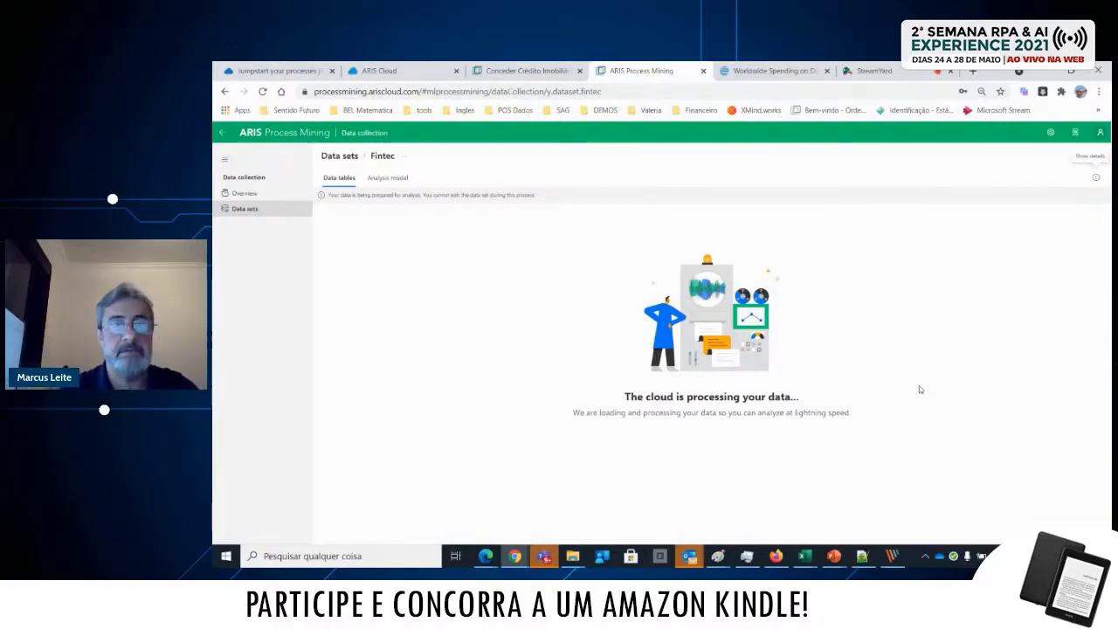
# Switch to the Conceder Crédito Imobiliário model in ARIS and review its overview of departments, activities and data
pyautogui.click(526, 70)
pyautogui.click(408, 217)
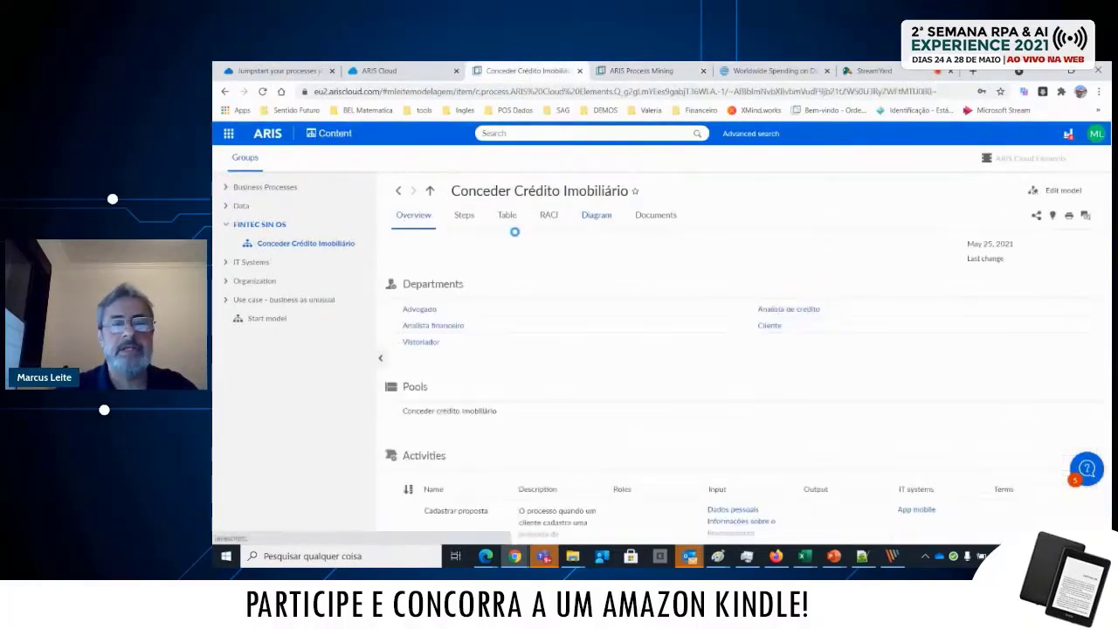
pyautogui.scroll(-3, 622, 419)
pyautogui.scroll(-5, 628, 416)
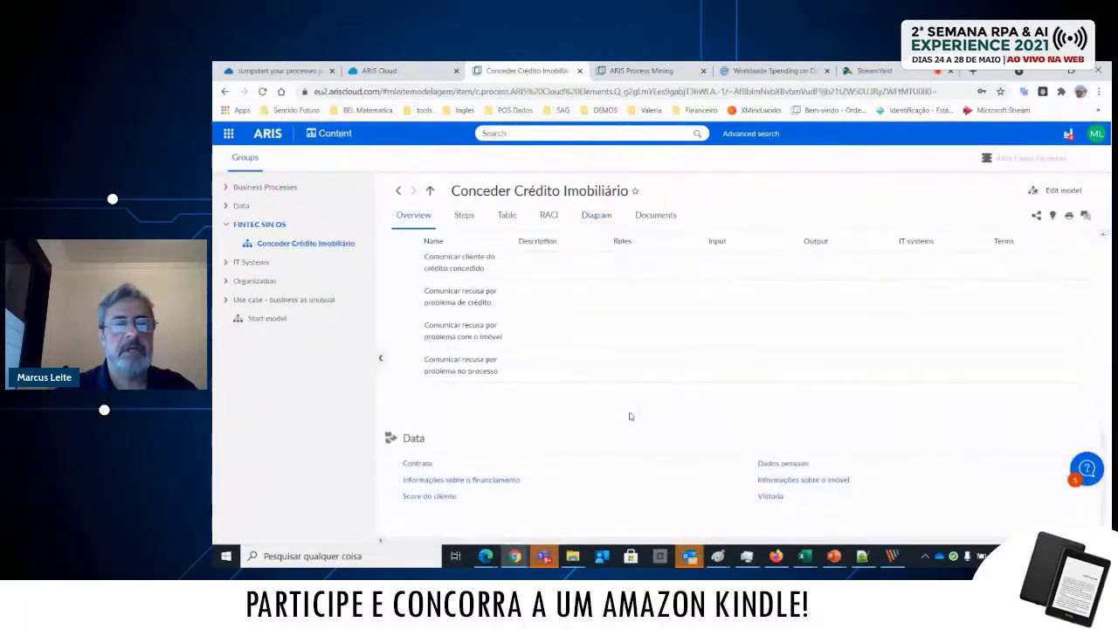
pyautogui.scroll(10, 575, 464)
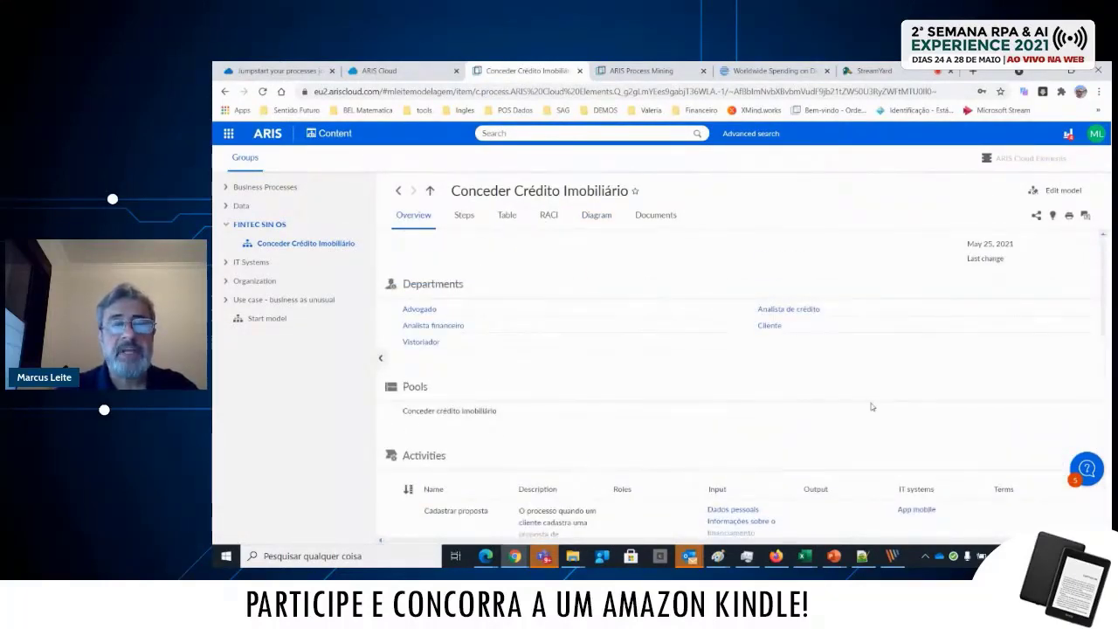
# Switch back to ARIS Process Mining, create an analysis named Fintec in the Fintec project and open it
pyautogui.click(640, 71)
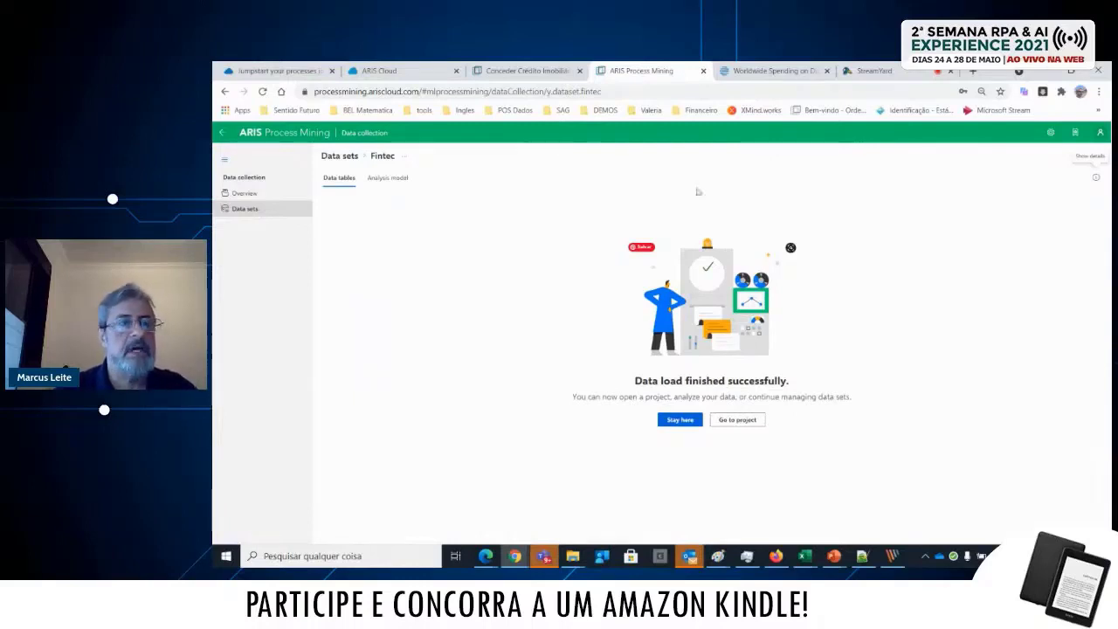
pyautogui.click(221, 132)
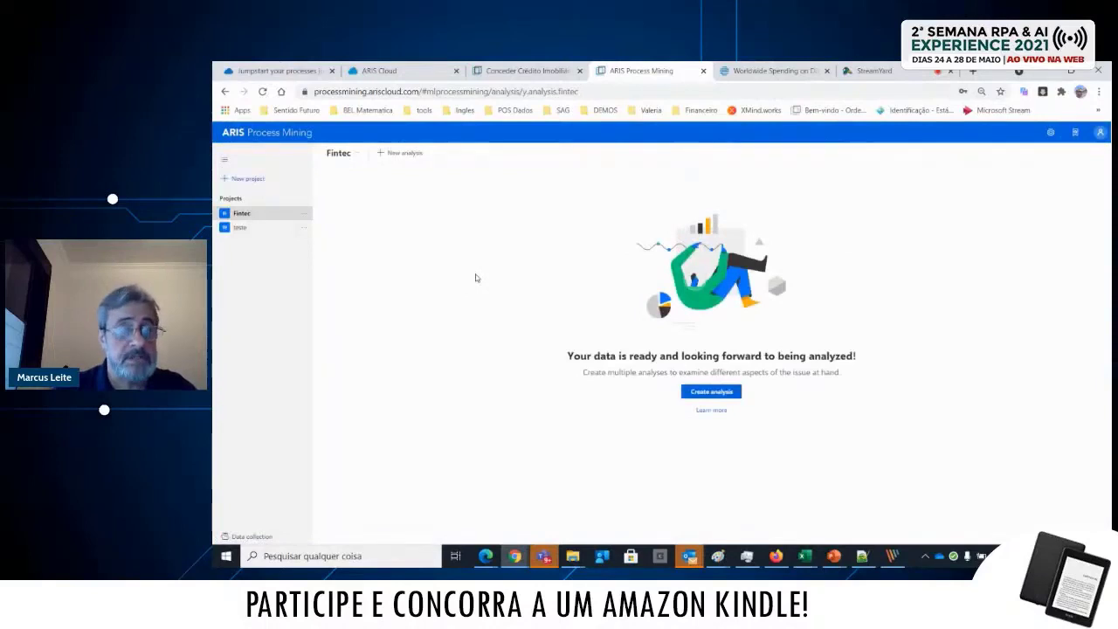
pyautogui.click(737, 392)
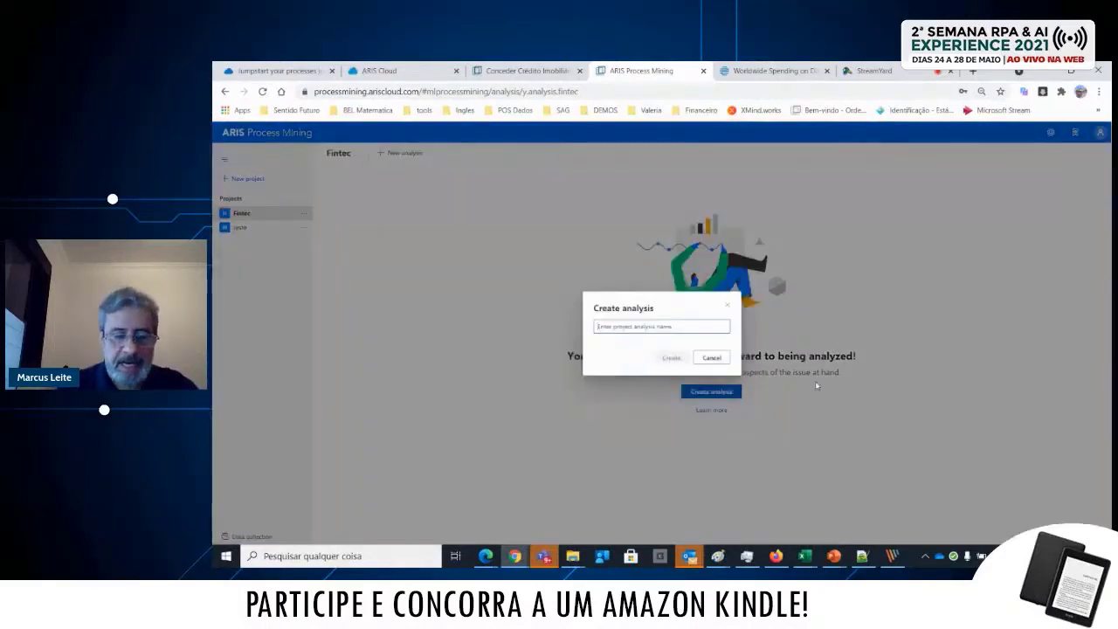
pyautogui.write('Fintec')
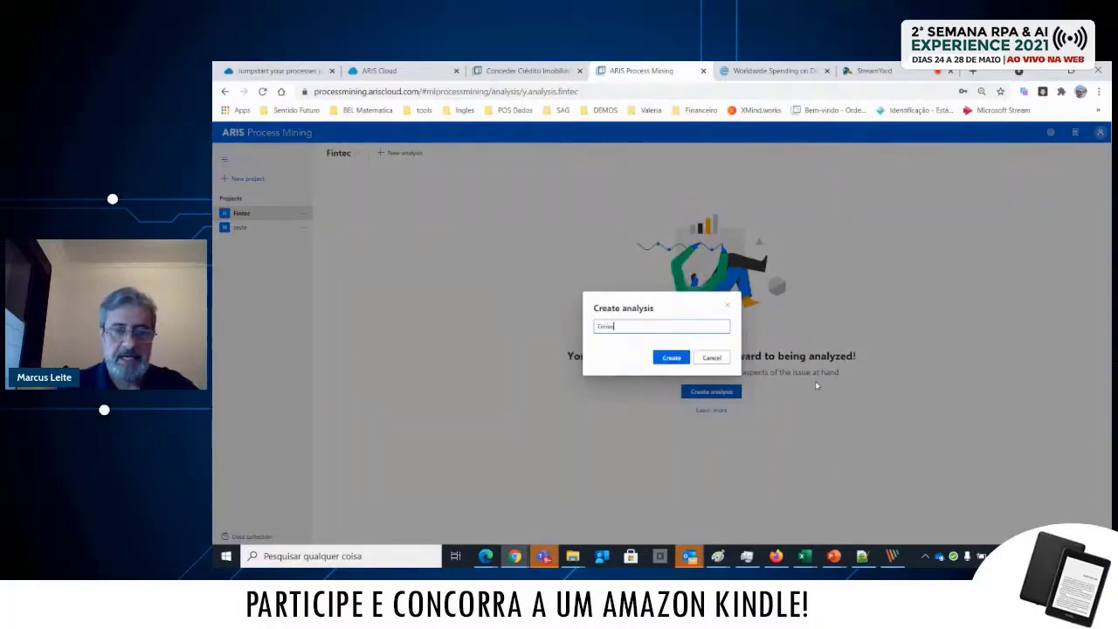
pyautogui.click(669, 357)
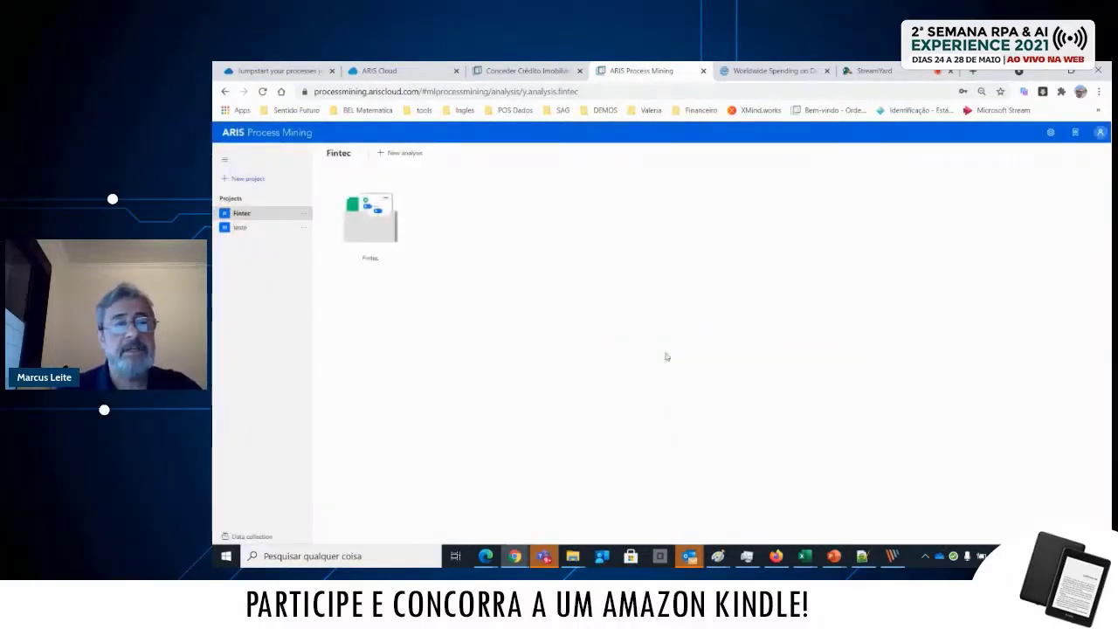
pyautogui.click(364, 227)
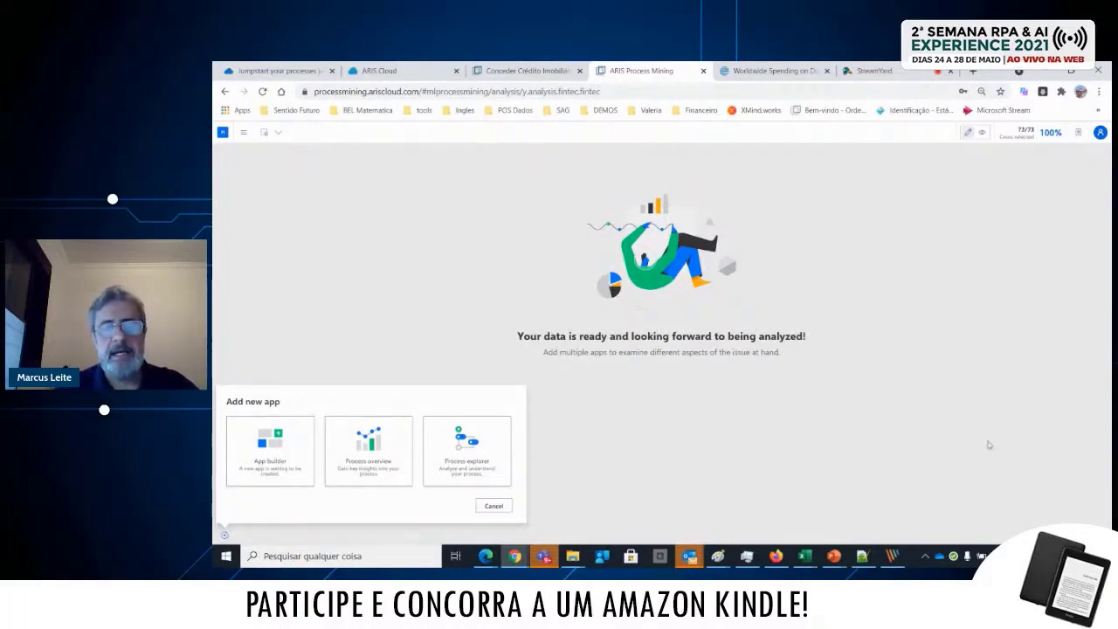
# Switch to PowerPoint to read the credit process questions on the Demonstração! slide, and return to the Fintec analysis
pyautogui.moveTo(840, 558)
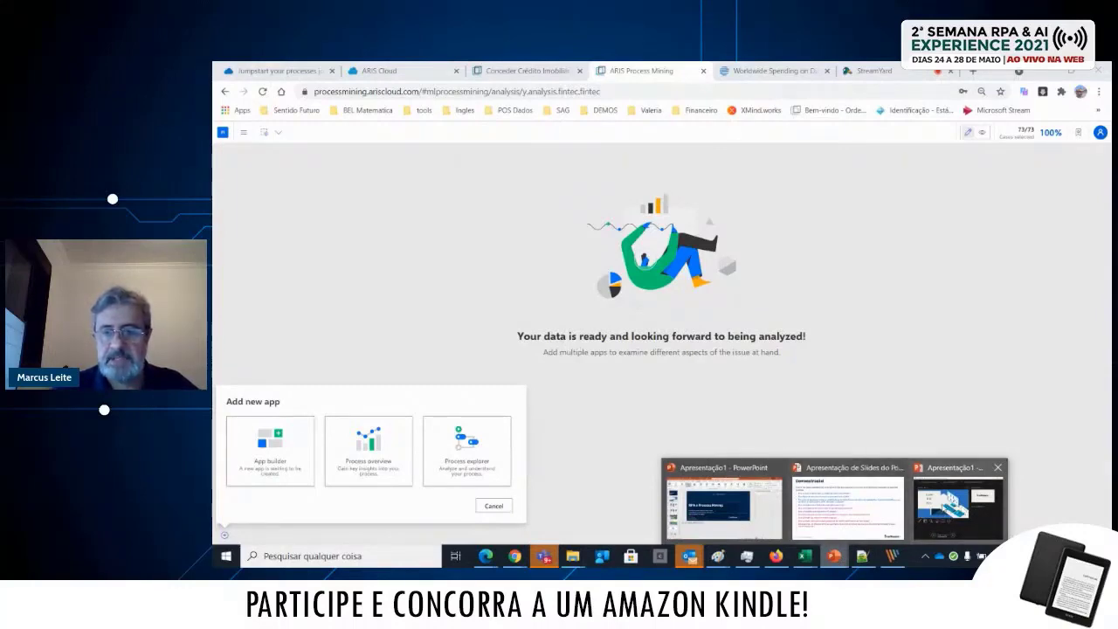
pyautogui.click(958, 504)
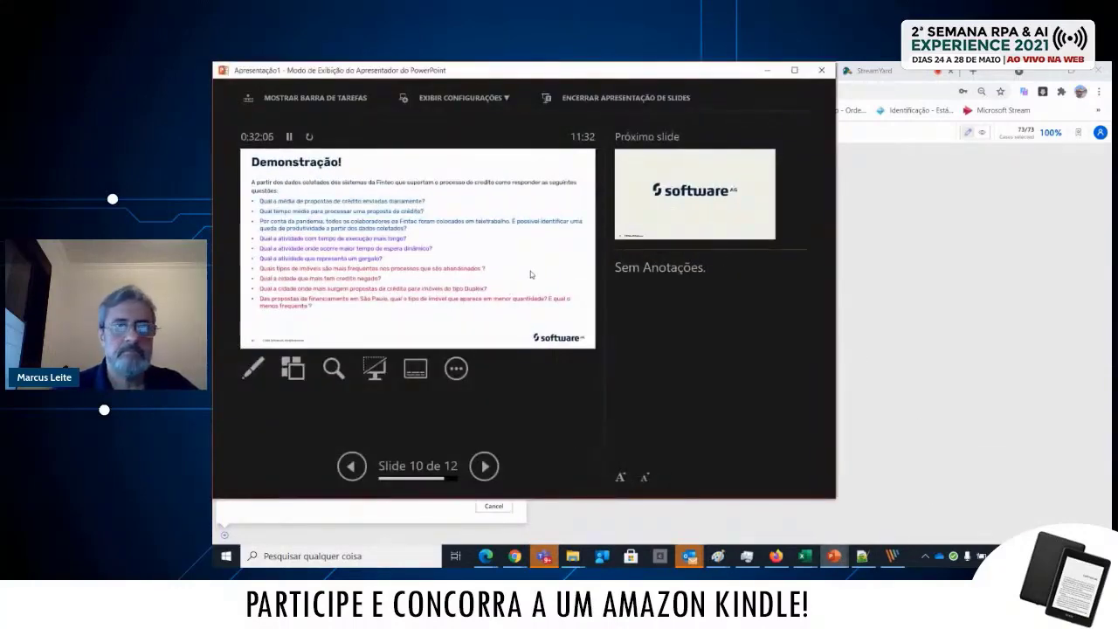
pyautogui.hotkey('alt', 'Tab')
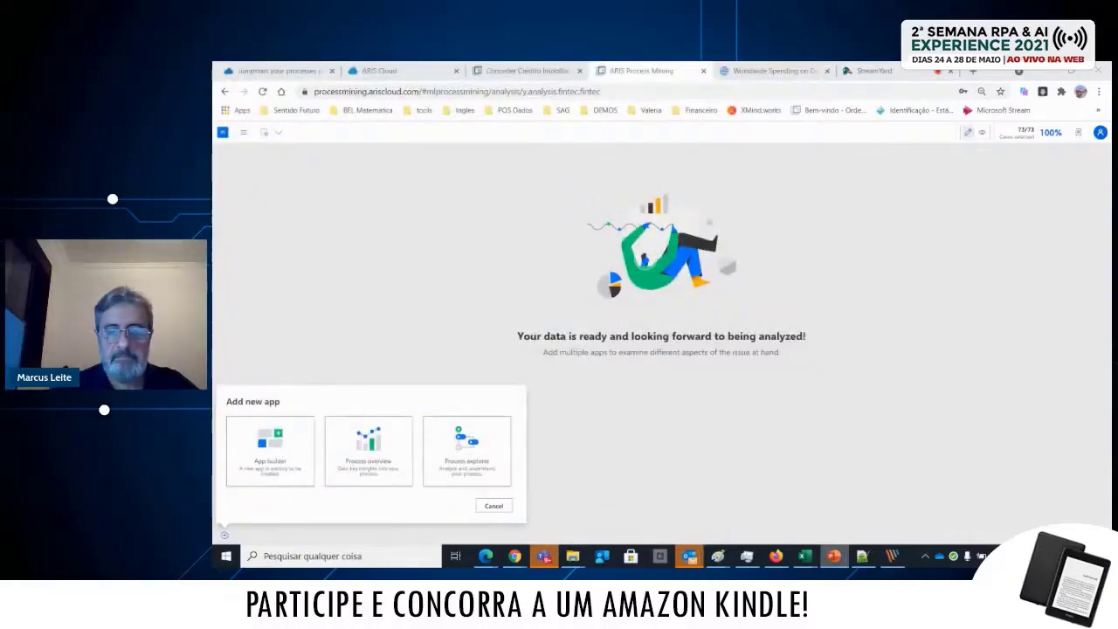
pyautogui.click(835, 557)
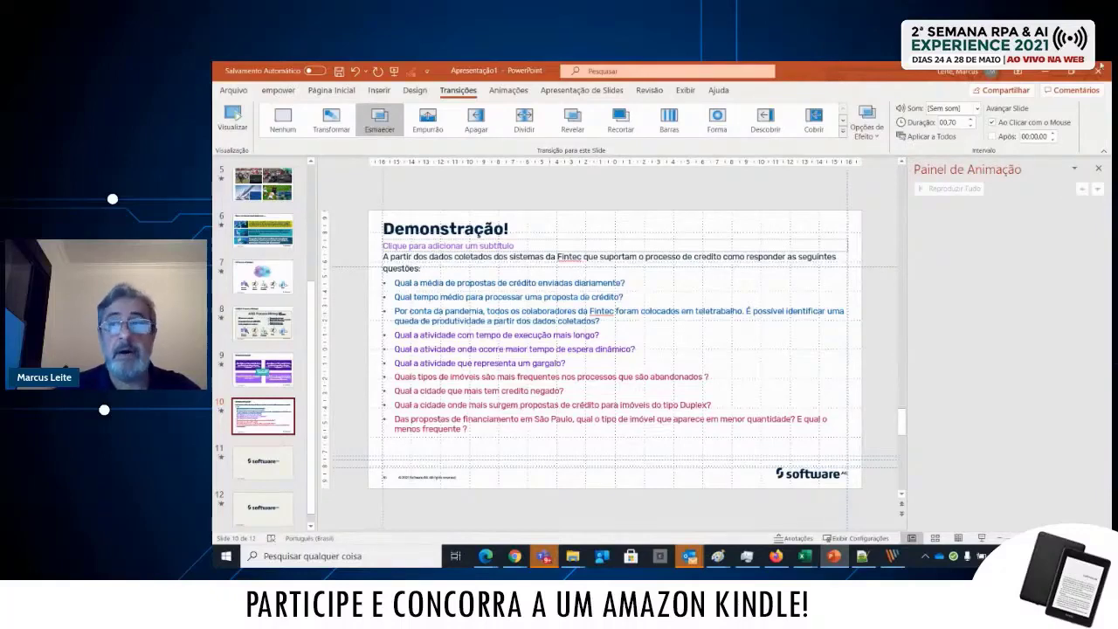
pyautogui.hotkey('alt', 'Tab')
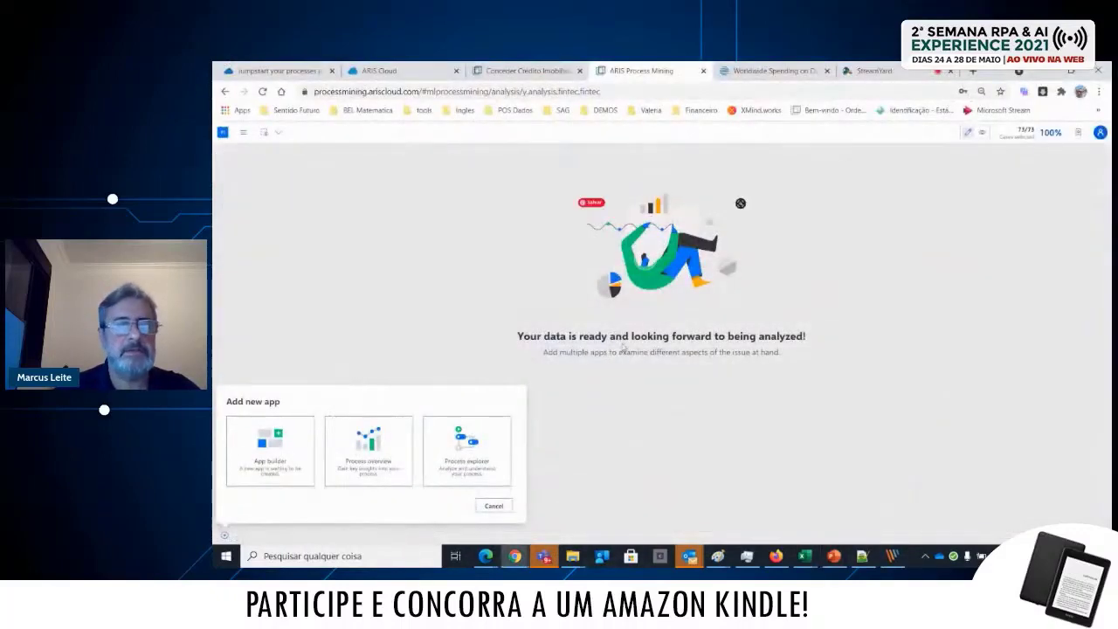
# Add the Process overview app to the analysis and view the activities started per day and activities per case charts
pyautogui.click(370, 461)
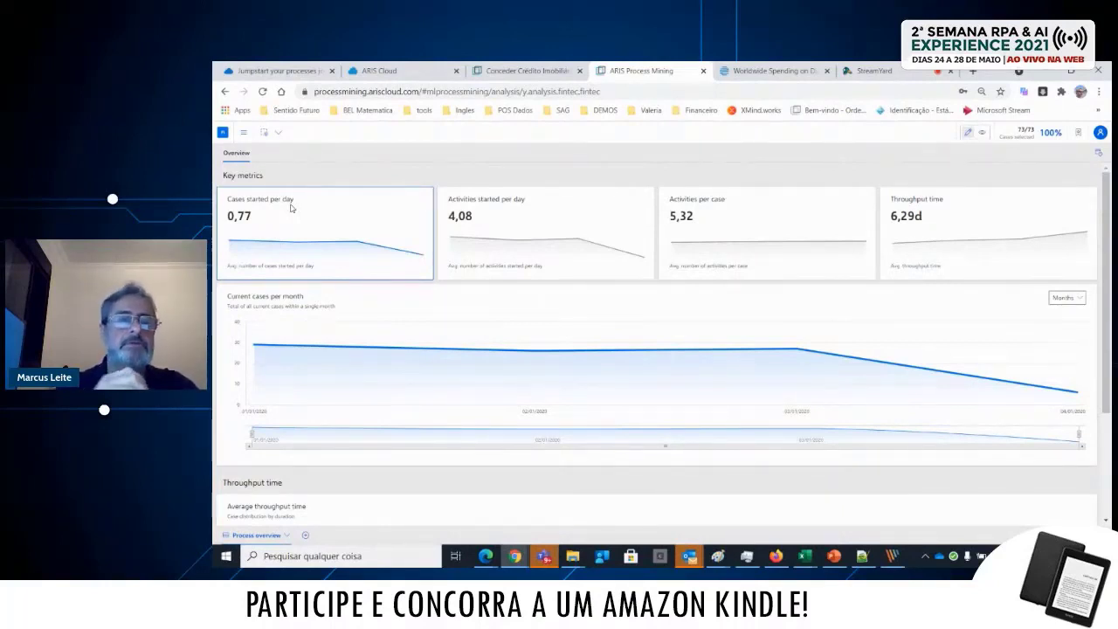
pyautogui.click(498, 208)
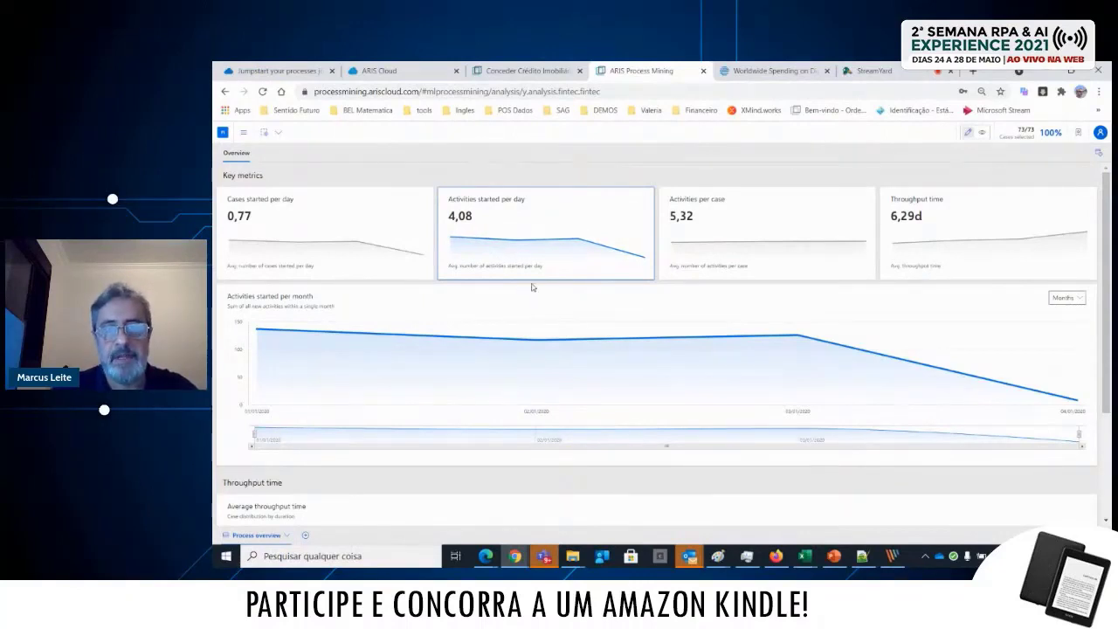
pyautogui.click(747, 217)
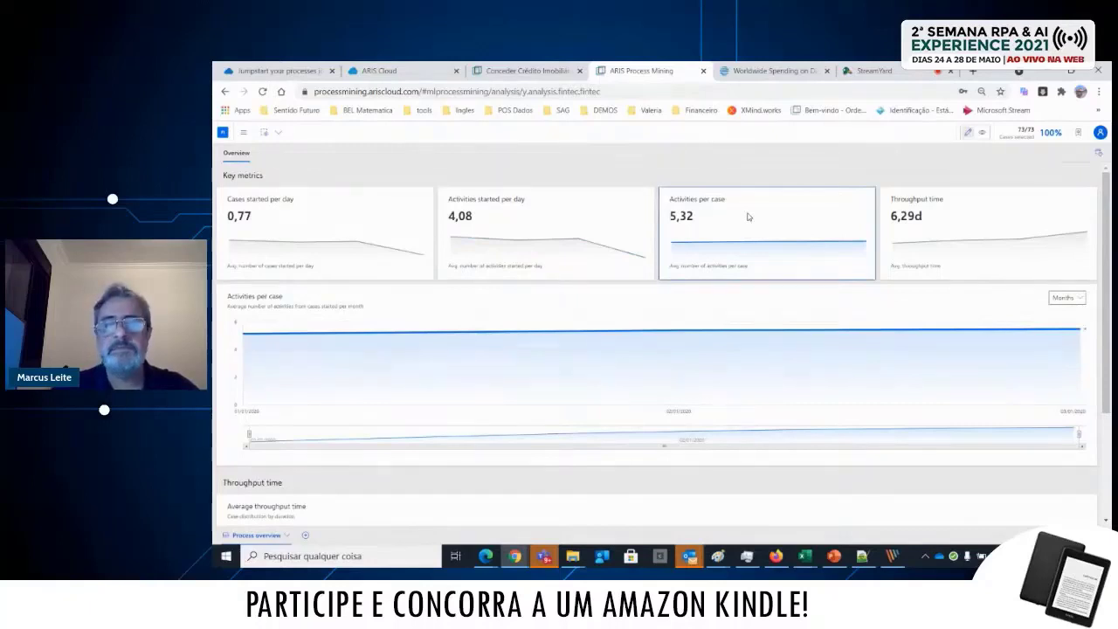
# Switch to the Conceder Crédito Imobiliário model in ARIS, review its full diagram across the lanes, and return to the Fintec analysis
pyautogui.click(526, 68)
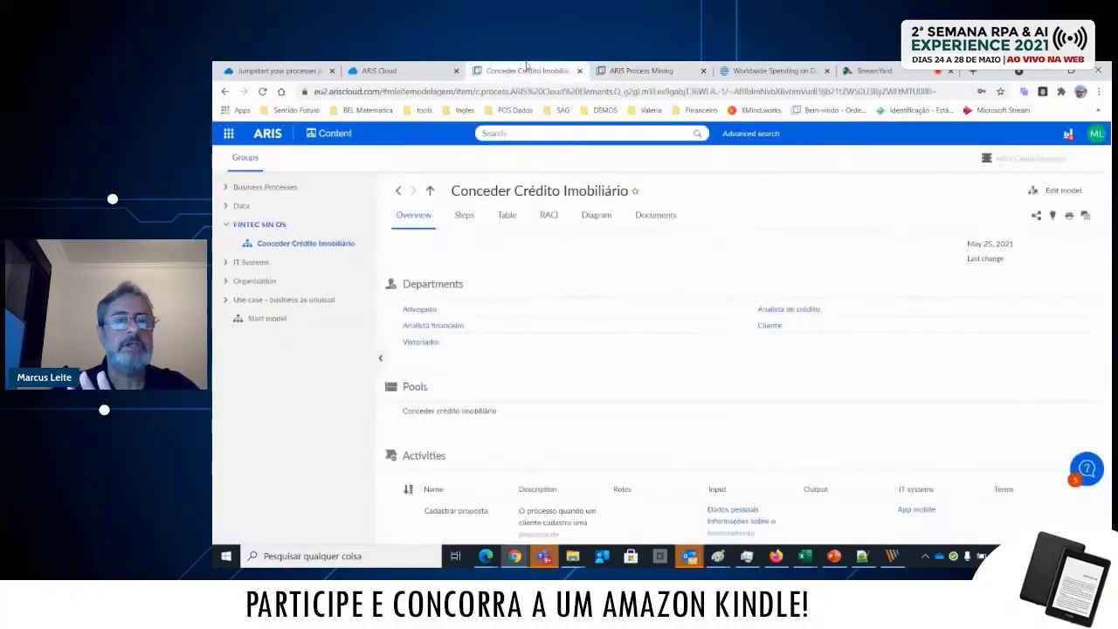
pyautogui.click(596, 217)
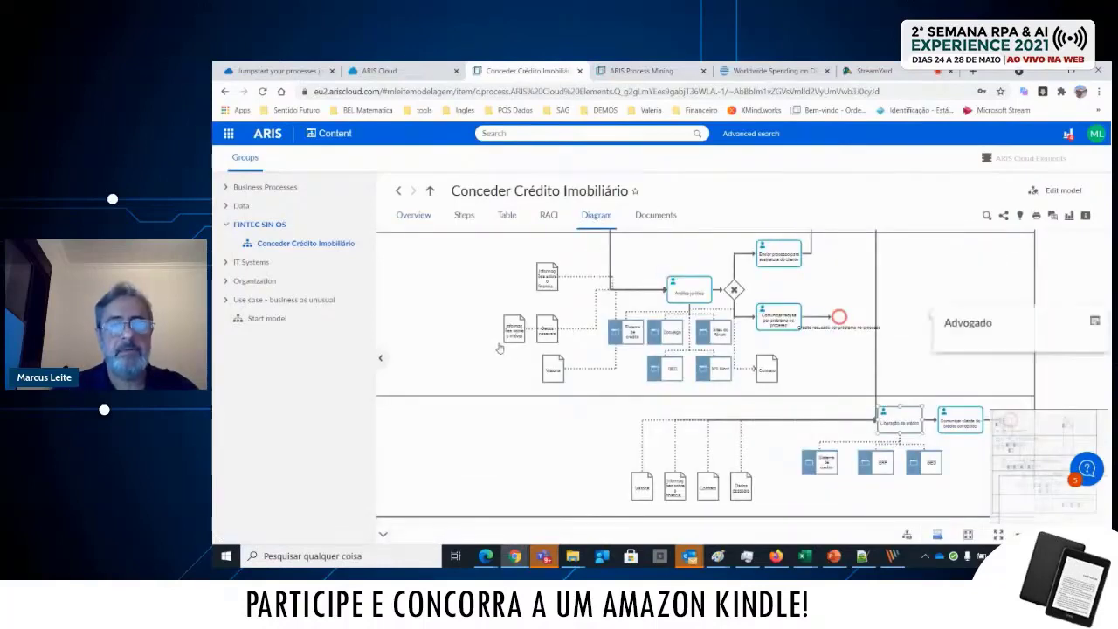
pyautogui.scroll(-4, 864, 422)
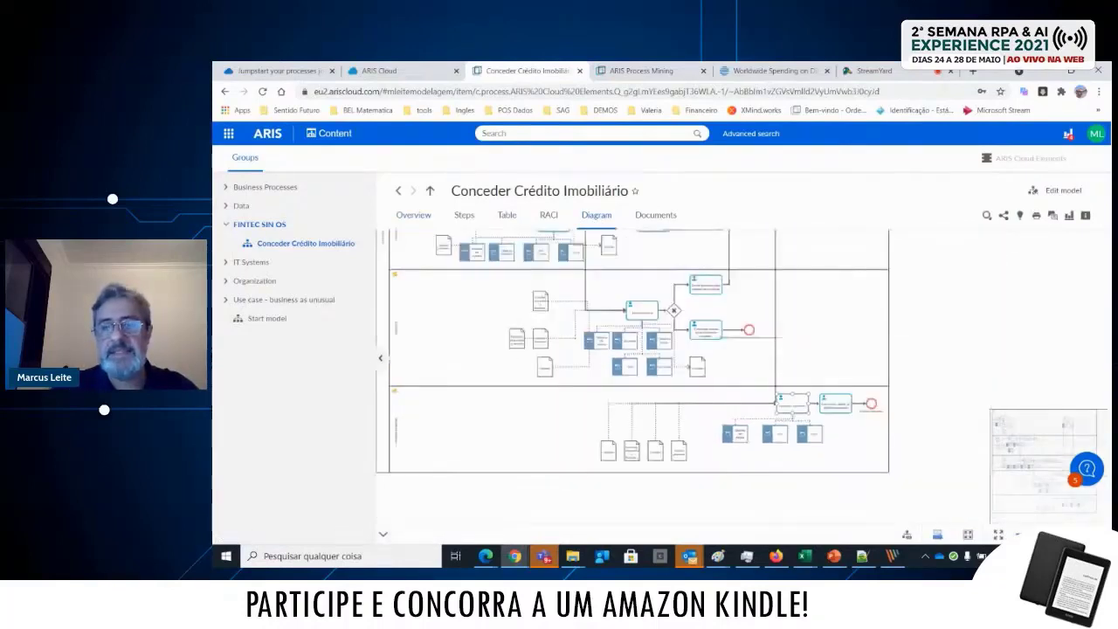
pyautogui.moveTo(938, 315); pyautogui.dragTo(925, 447)
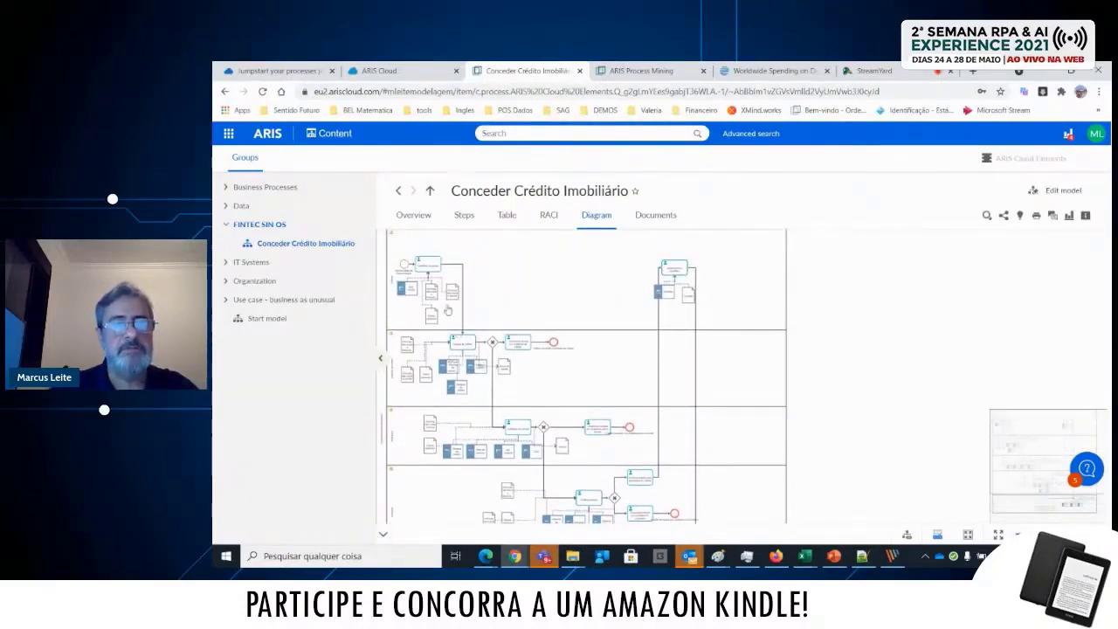
pyautogui.click(641, 286)
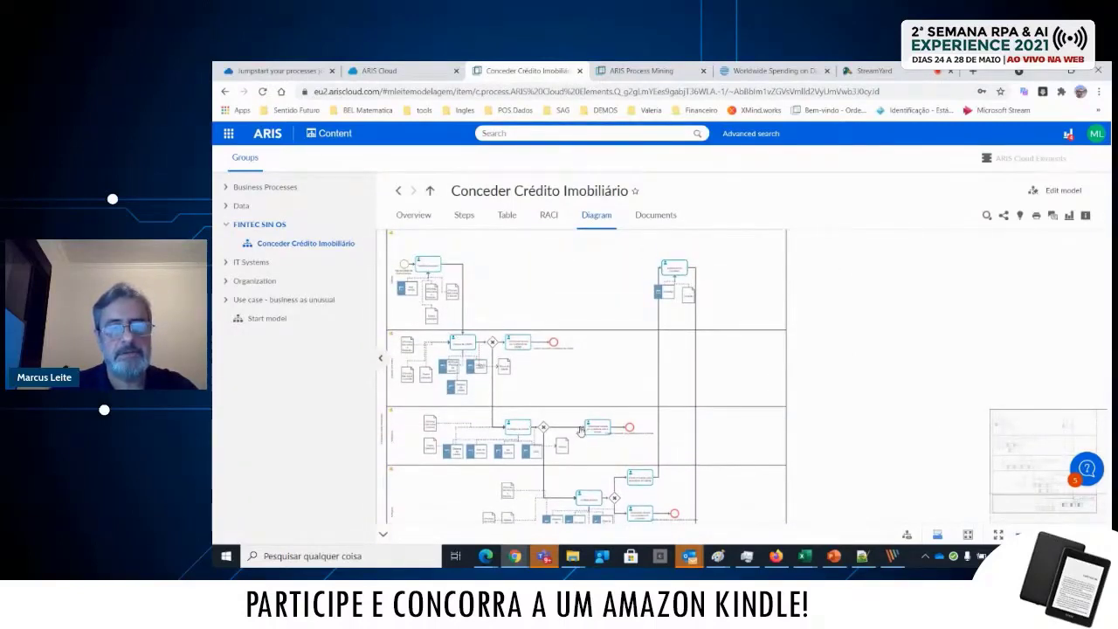
pyautogui.scroll(-2, 854, 451)
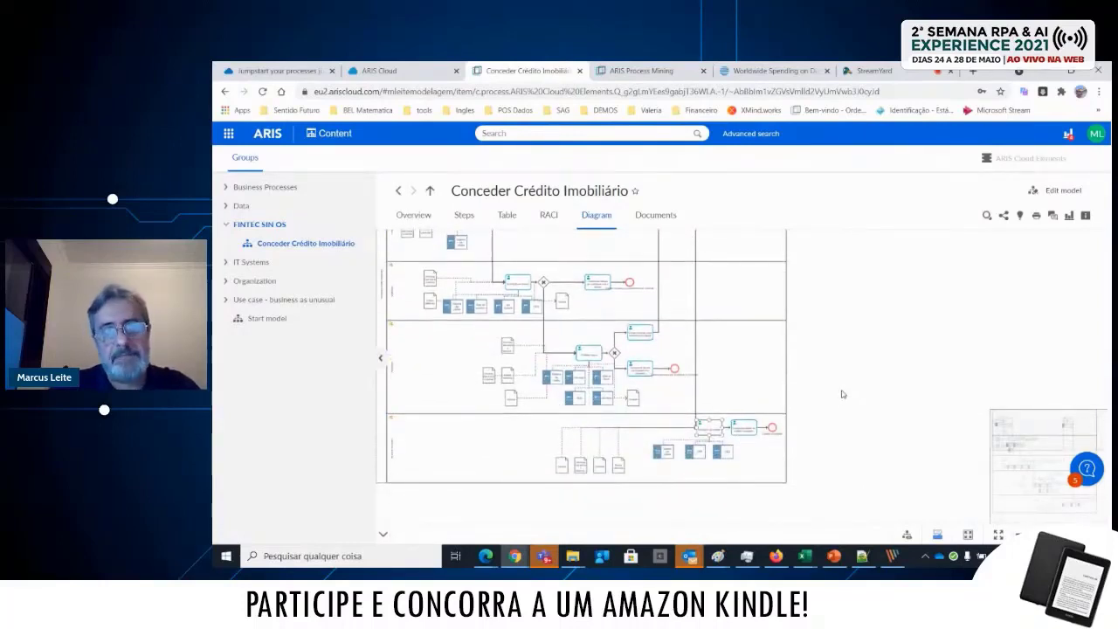
pyautogui.click(630, 72)
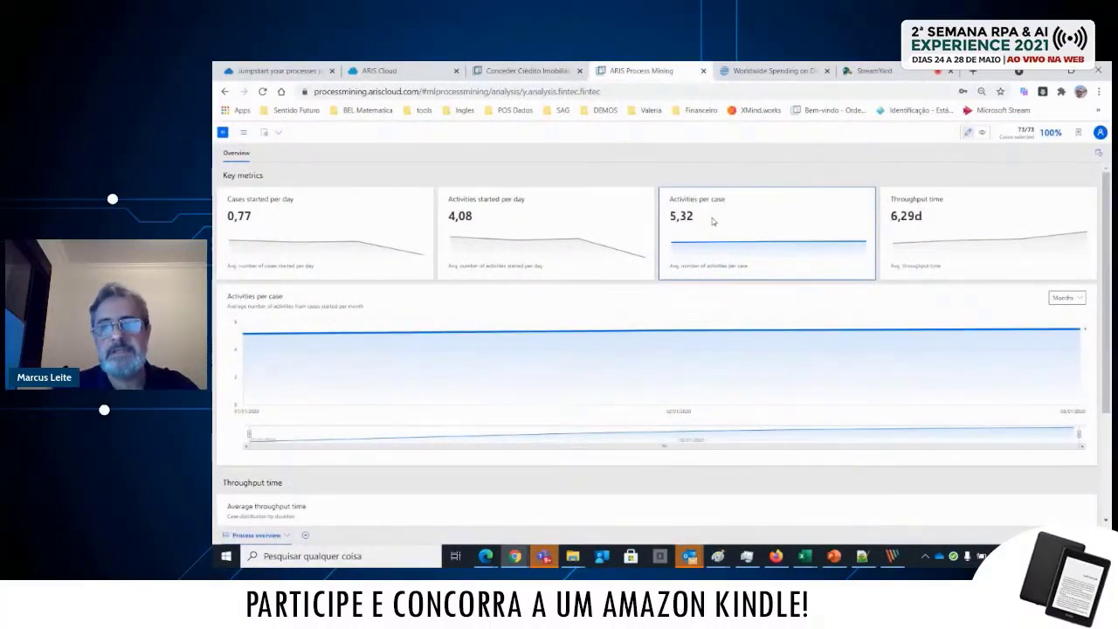
# View the Throughput time chart, and switch to PowerPoint to highlight the first three questions on the Demonstração! slide
pyautogui.click(986, 222)
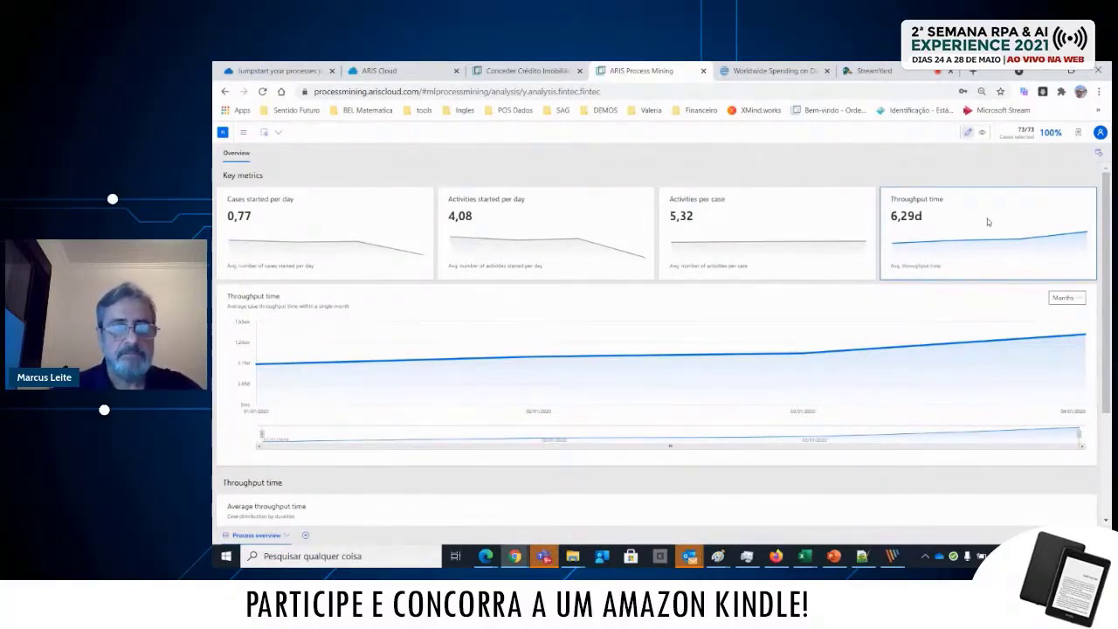
pyautogui.hotkey('alt', 'Tab')
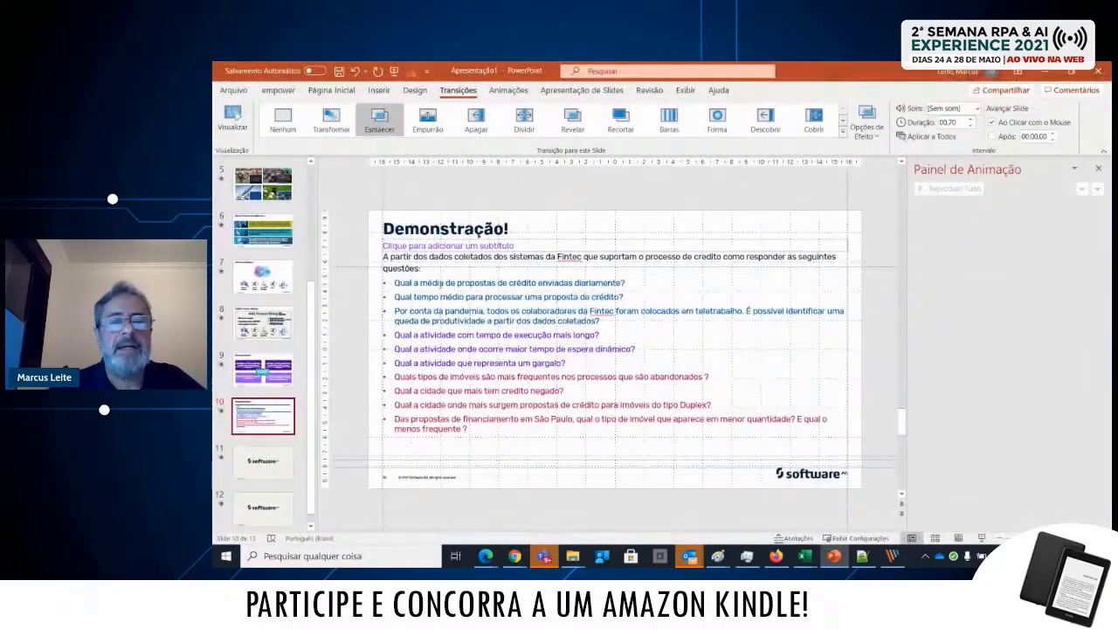
pyautogui.moveTo(420, 283); pyautogui.dragTo(631, 282)
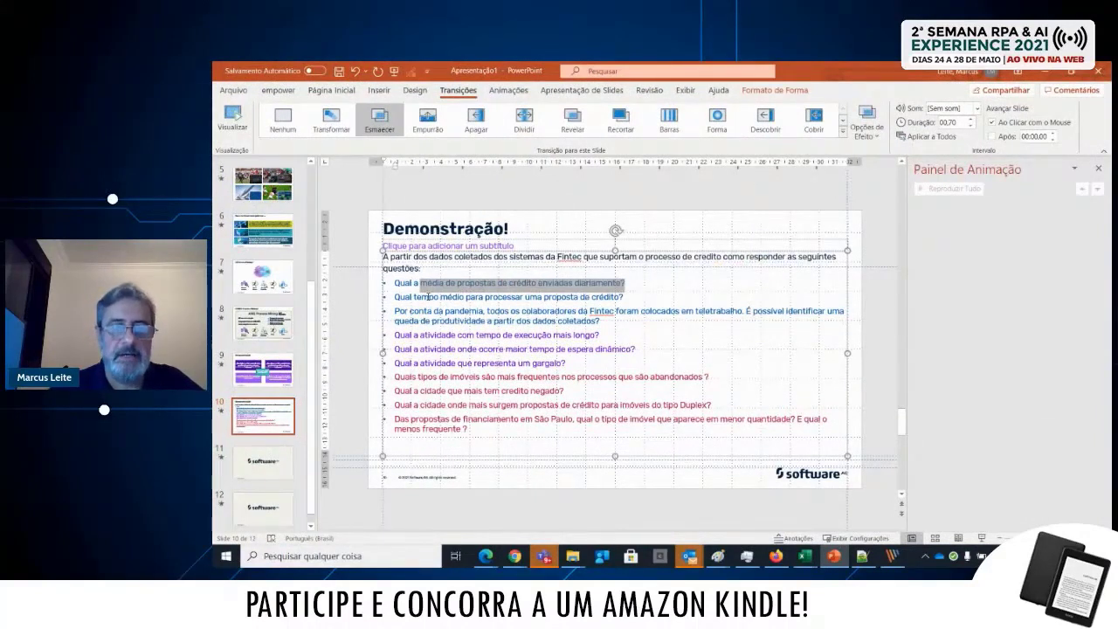
pyautogui.moveTo(413, 296); pyautogui.dragTo(624, 297)
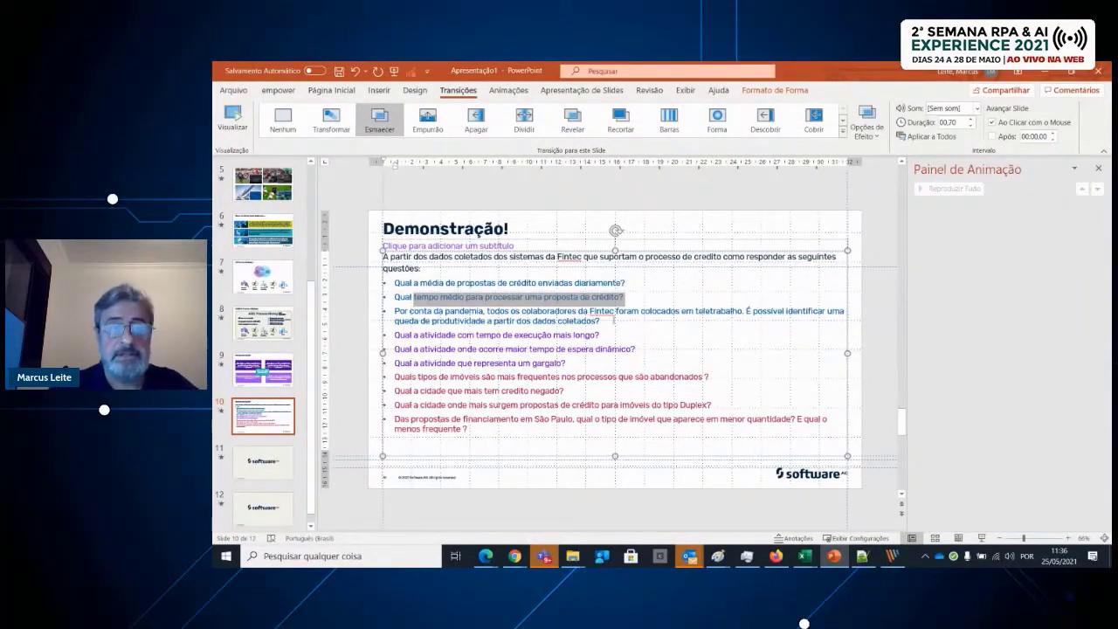
pyautogui.moveTo(445, 311); pyautogui.dragTo(601, 320)
# Return to ARIS Process Mining and inspect the 04/01/2020 point in the Cases started per day metric's monthly chart
pyautogui.hotkey('alt', 'Tab')
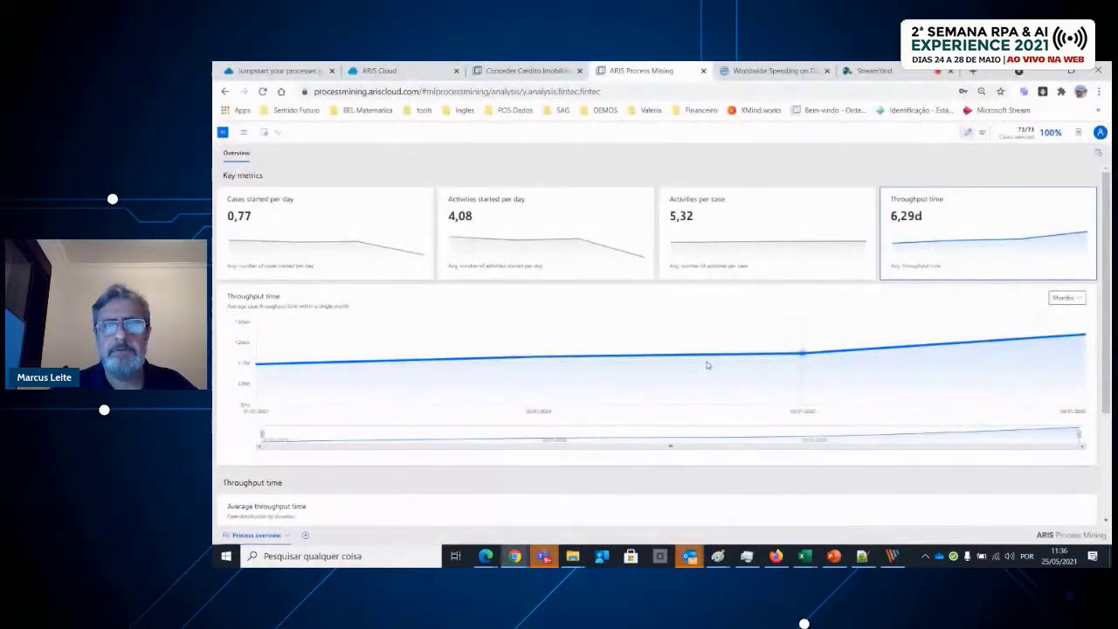
pyautogui.click(335, 220)
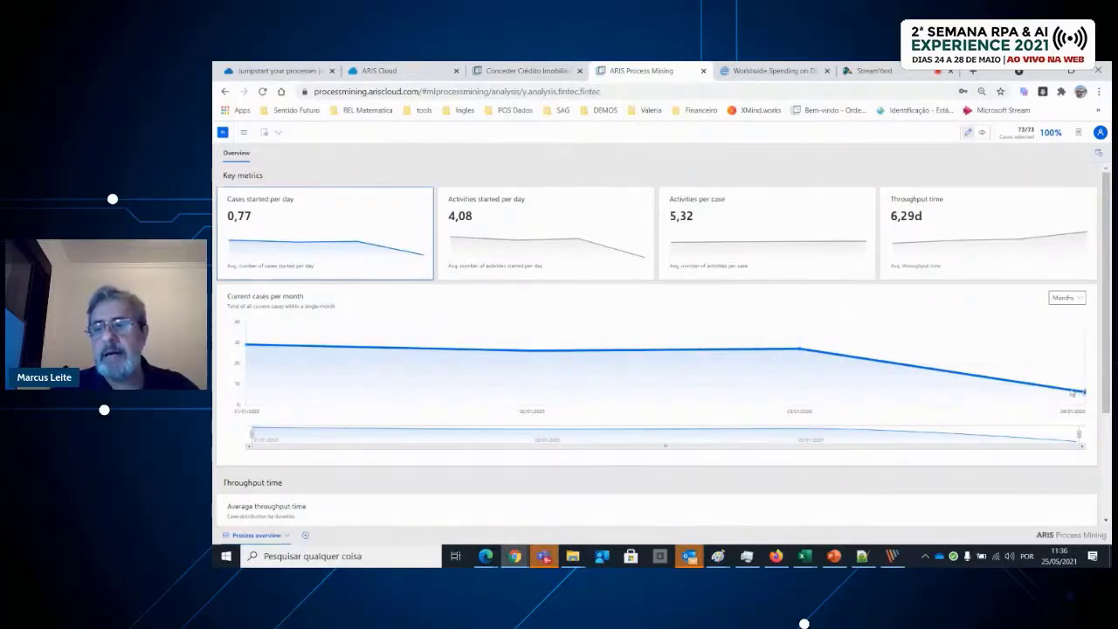
pyautogui.moveTo(1044, 399)
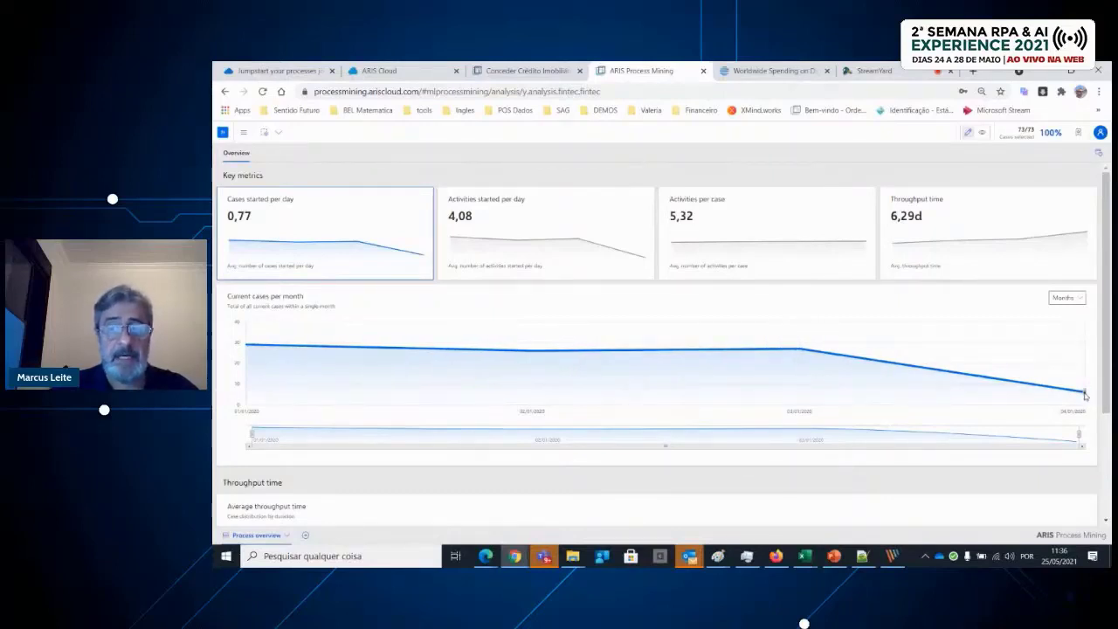
pyautogui.moveTo(1085, 396)
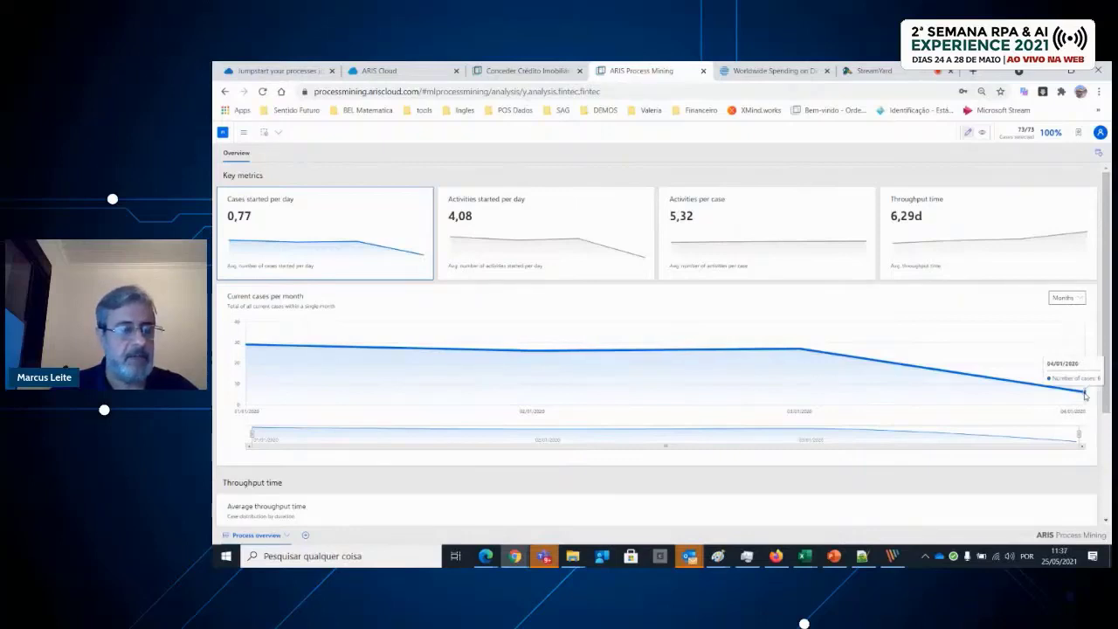
# Show the Activities started per day chart, inspect its monthly points, and set its interval to Weeks
pyautogui.click(551, 224)
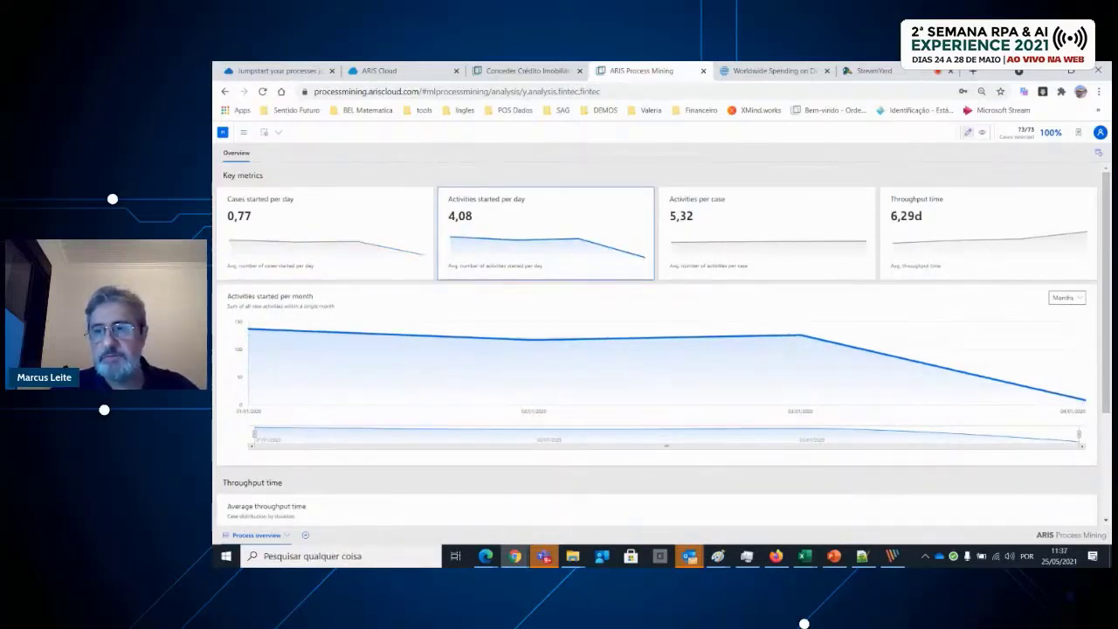
pyautogui.moveTo(1084, 400)
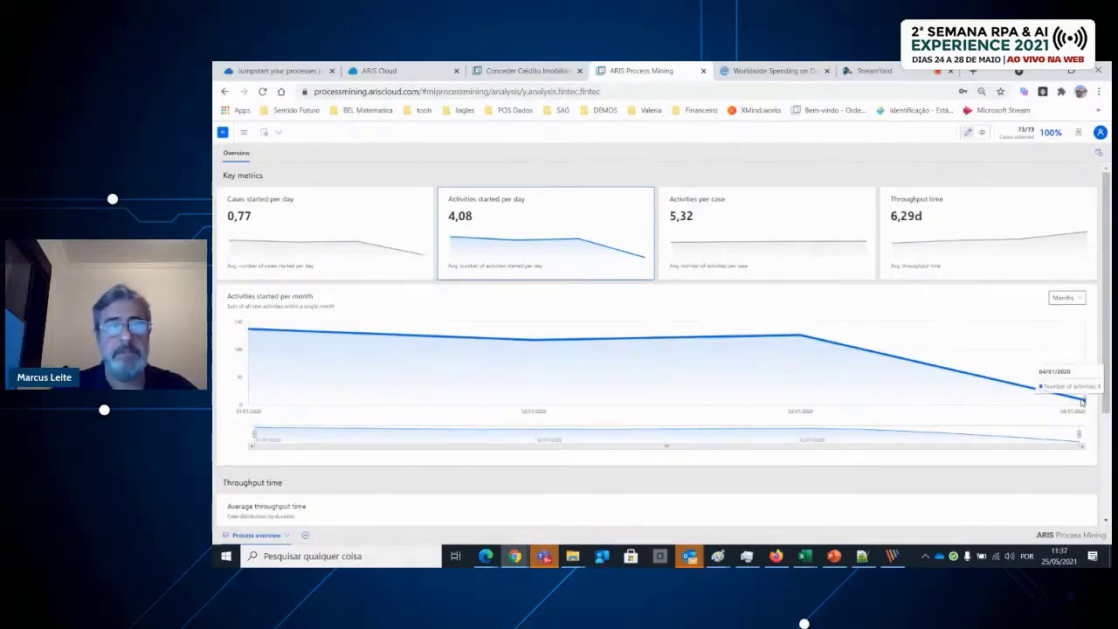
pyautogui.moveTo(816, 382)
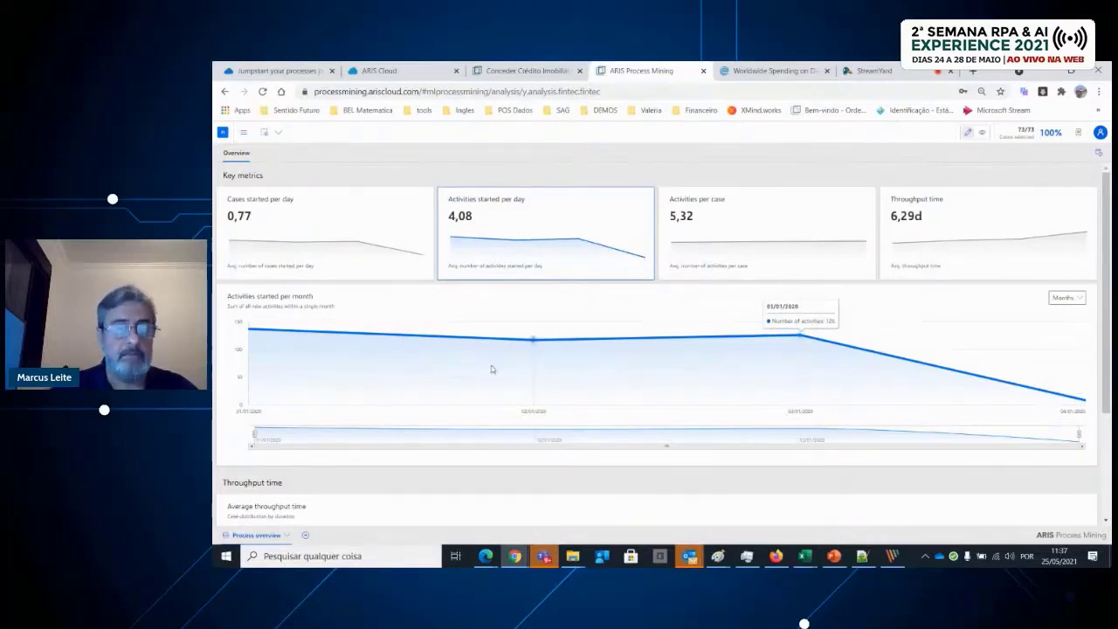
pyautogui.moveTo(493, 370)
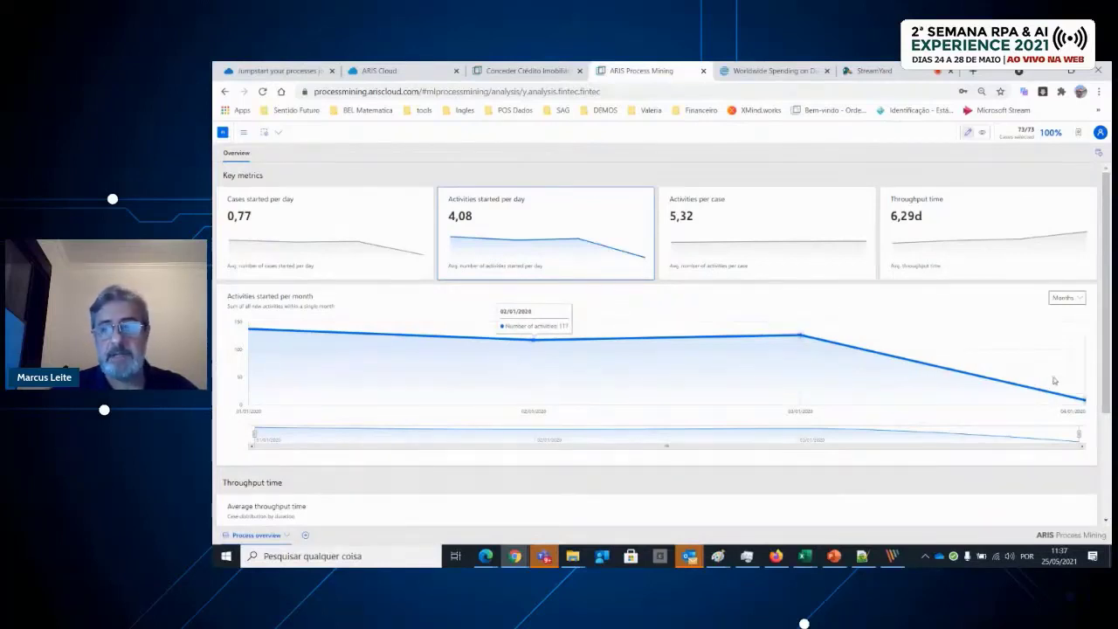
pyautogui.click(1066, 299)
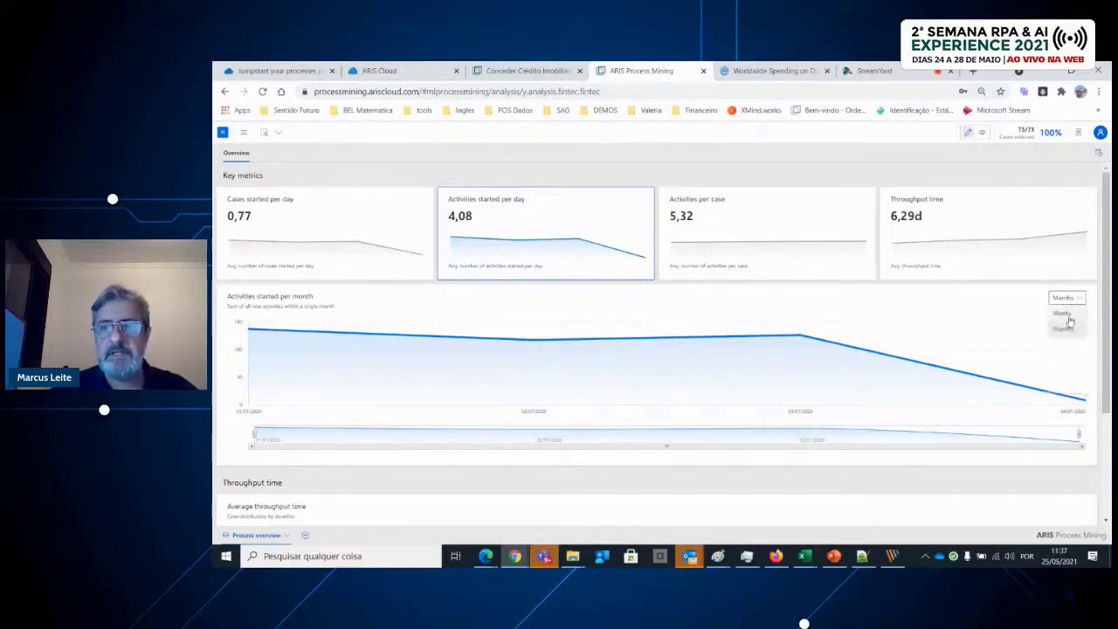
pyautogui.click(1053, 337)
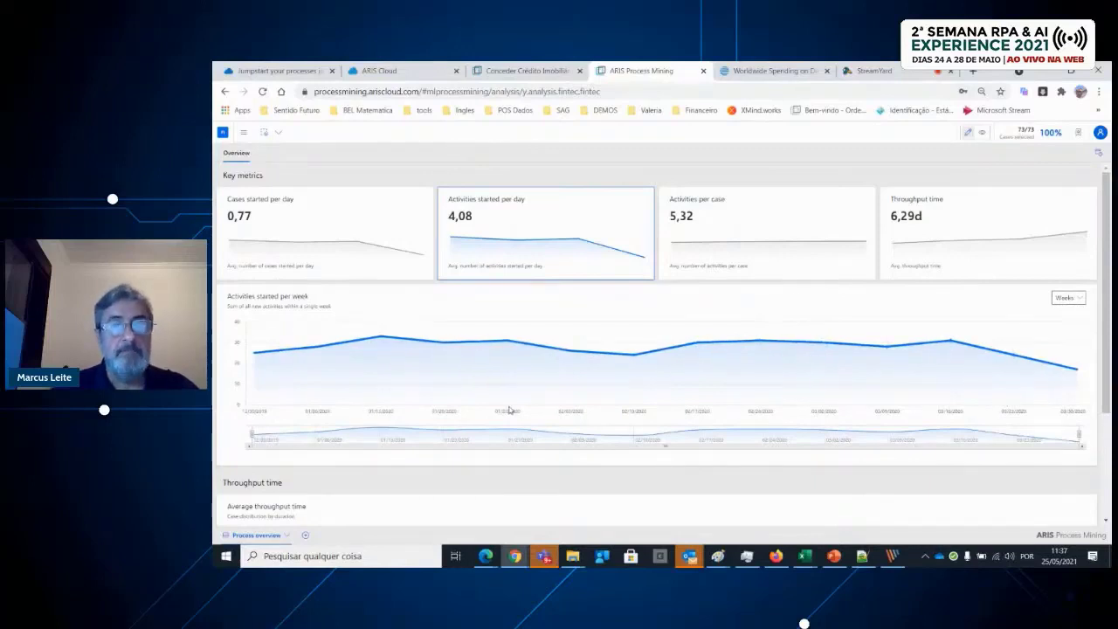
# Examine the average throughput time distribution, checking the number of cases in the shortest and longest duration ranges
pyautogui.scroll(-2, 522, 409)
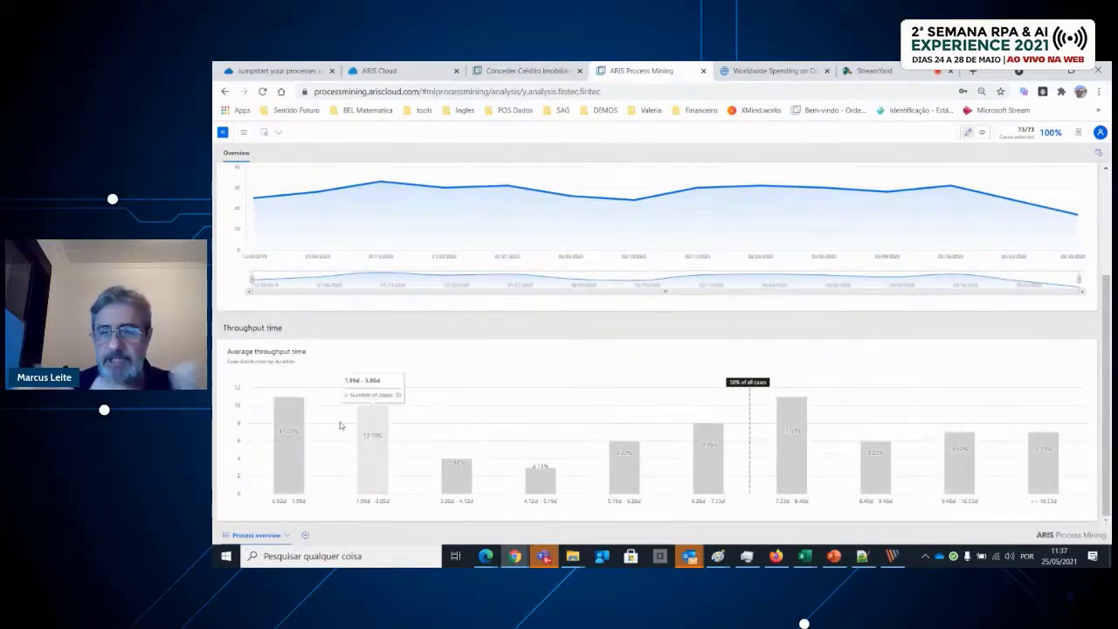
pyautogui.scroll(2, 345, 419)
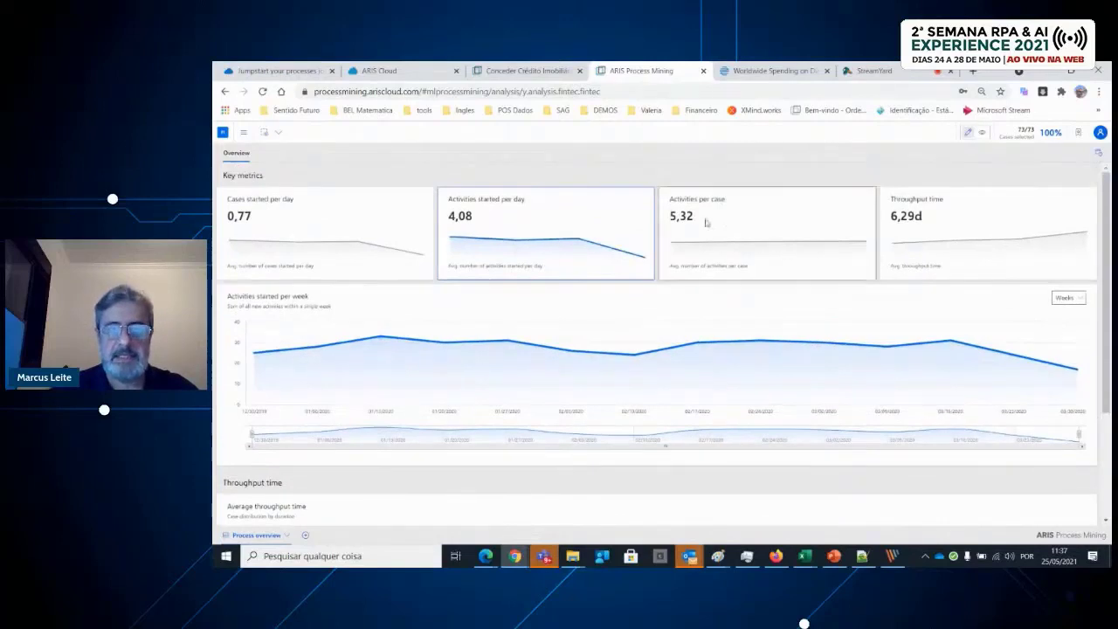
pyautogui.scroll(-2, 547, 410)
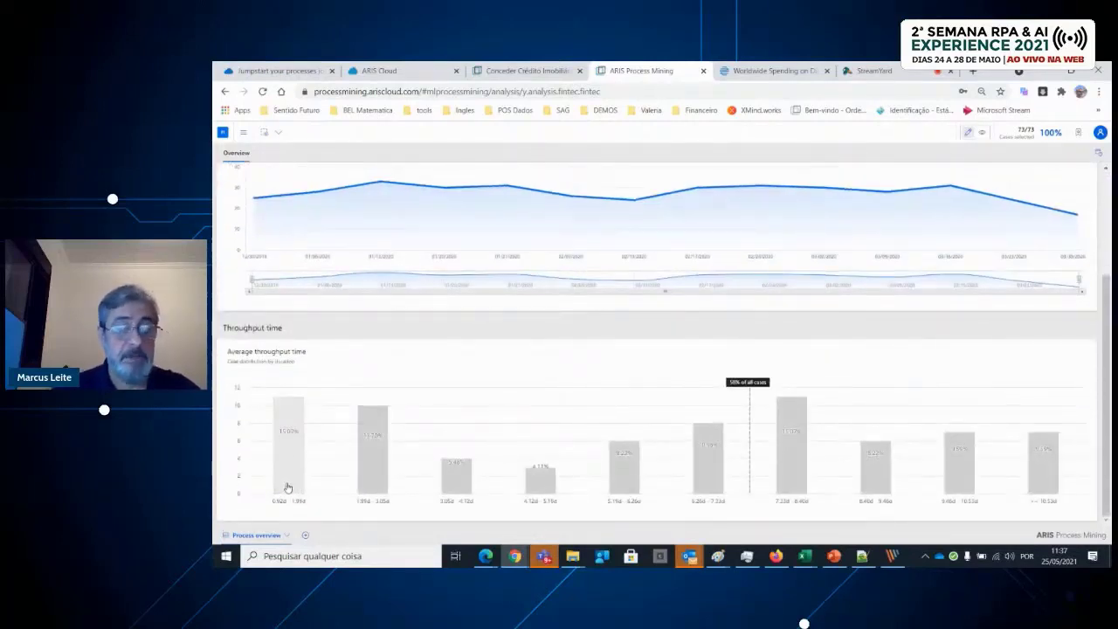
pyautogui.moveTo(291, 480)
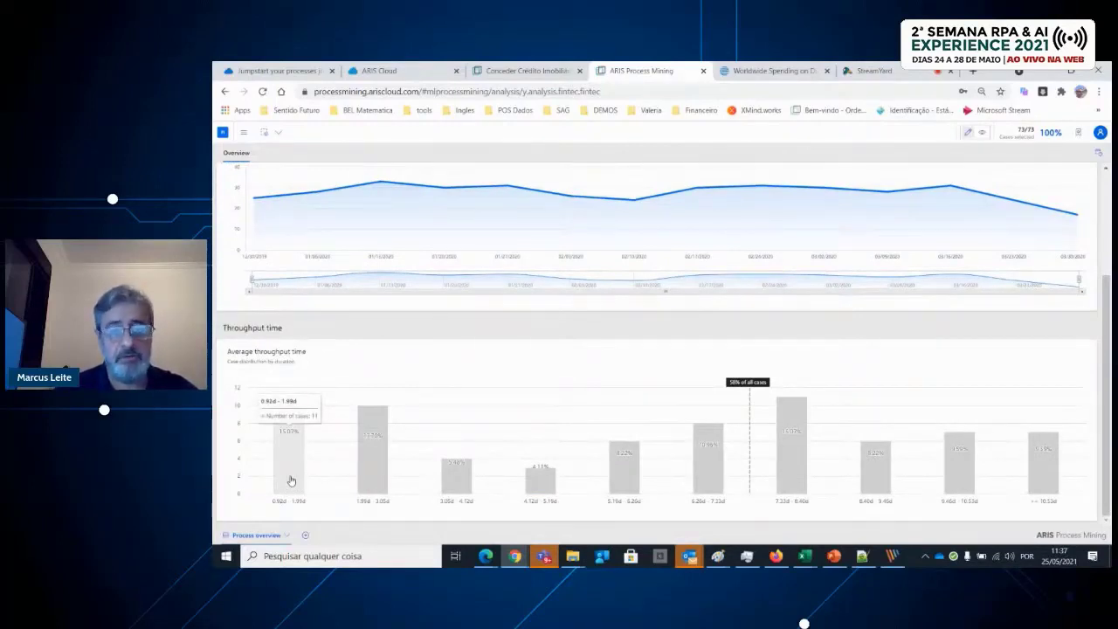
pyautogui.moveTo(798, 473)
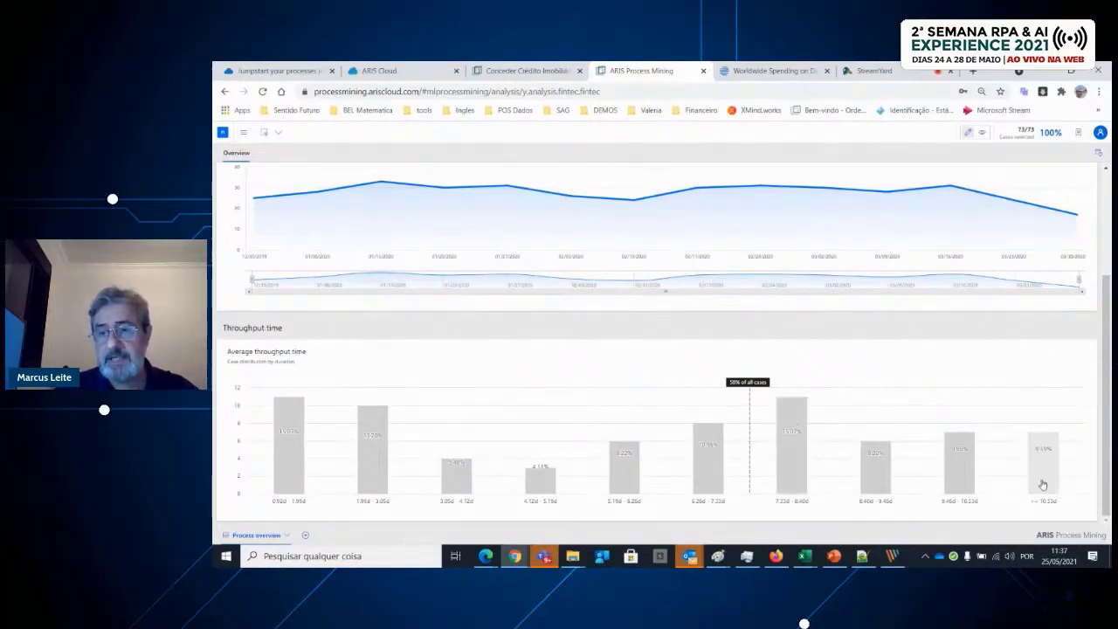
pyautogui.moveTo(1041, 484)
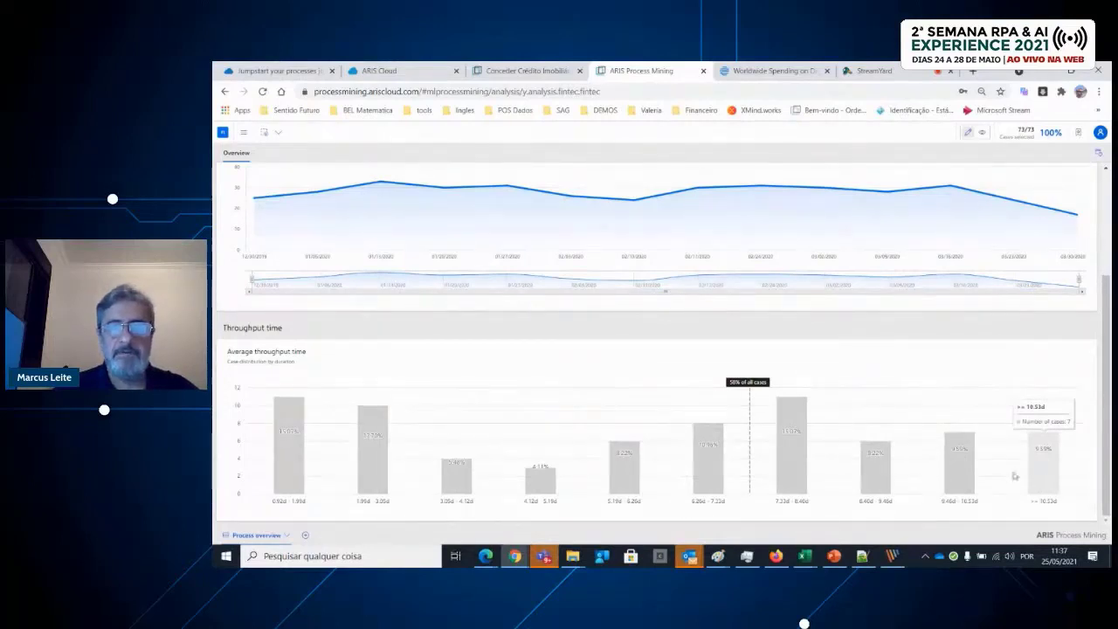
pyautogui.scroll(2, 449, 404)
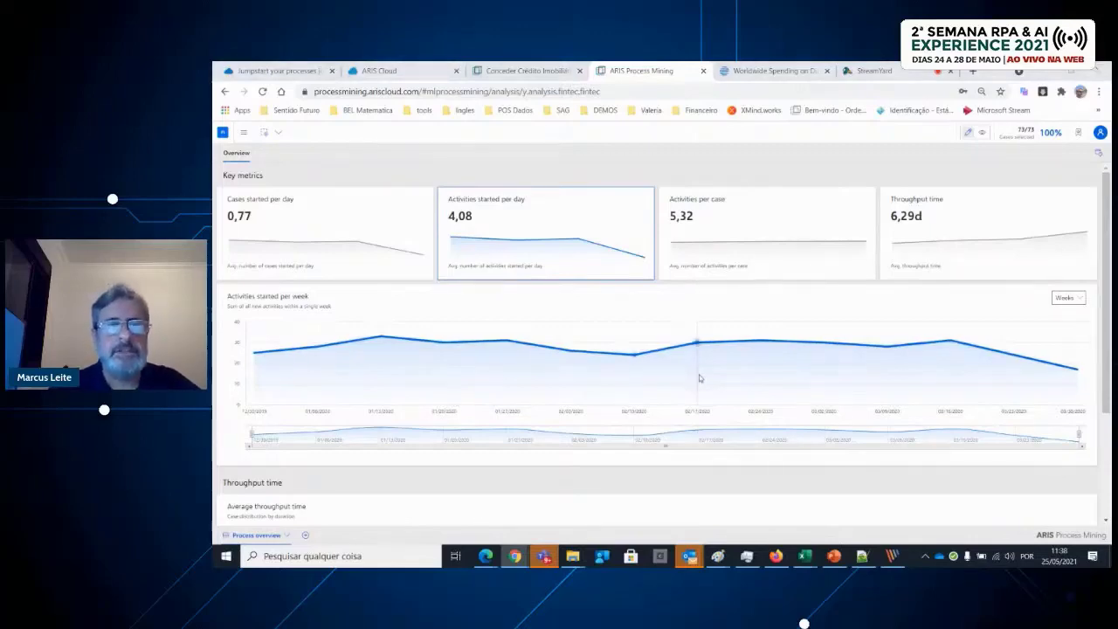
# Switch to PowerPoint to highlight the three questions on longest execution, dynamic waiting time and bottleneck, and return to the Fintec analysis
pyautogui.hotkey('alt', 'Tab')
pyautogui.click(422, 338)
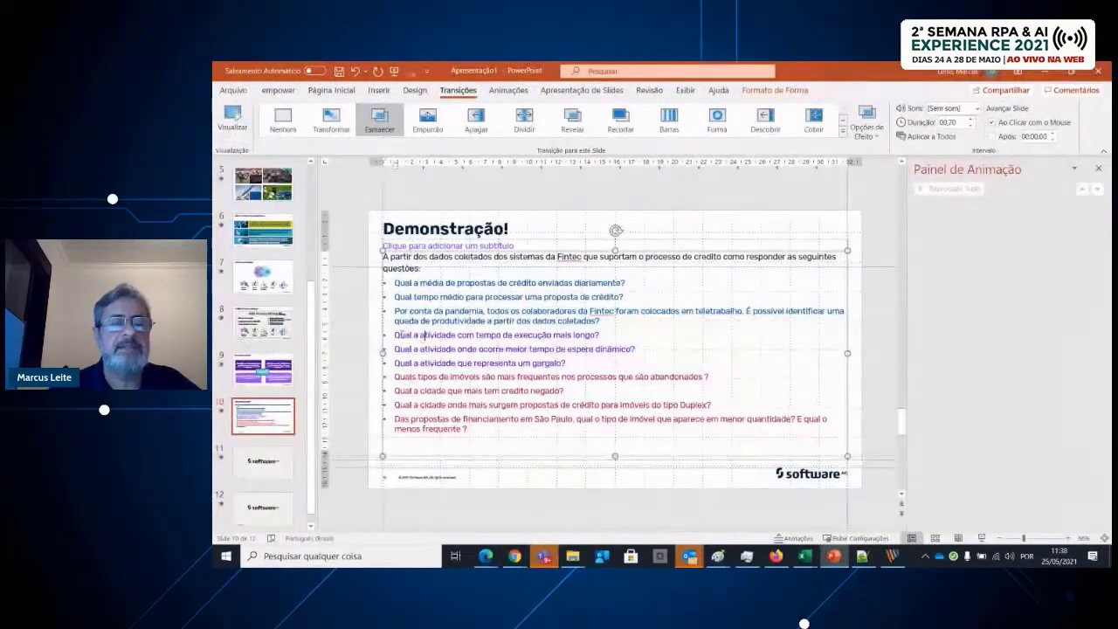
pyautogui.moveTo(395, 334); pyautogui.dragTo(573, 361)
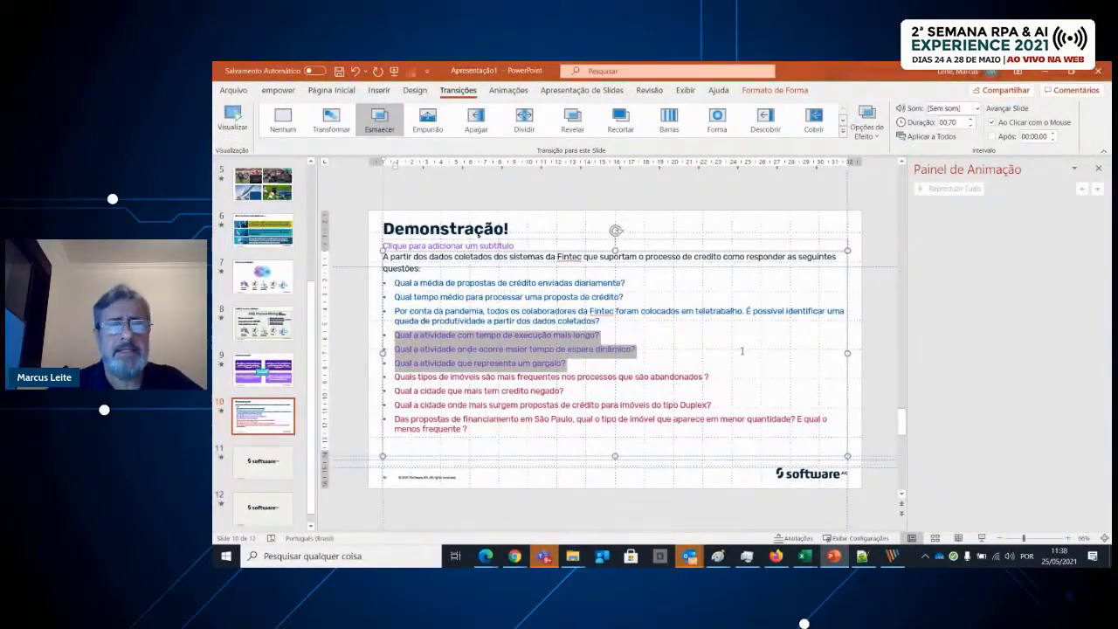
pyautogui.hotkey('alt', 'Tab')
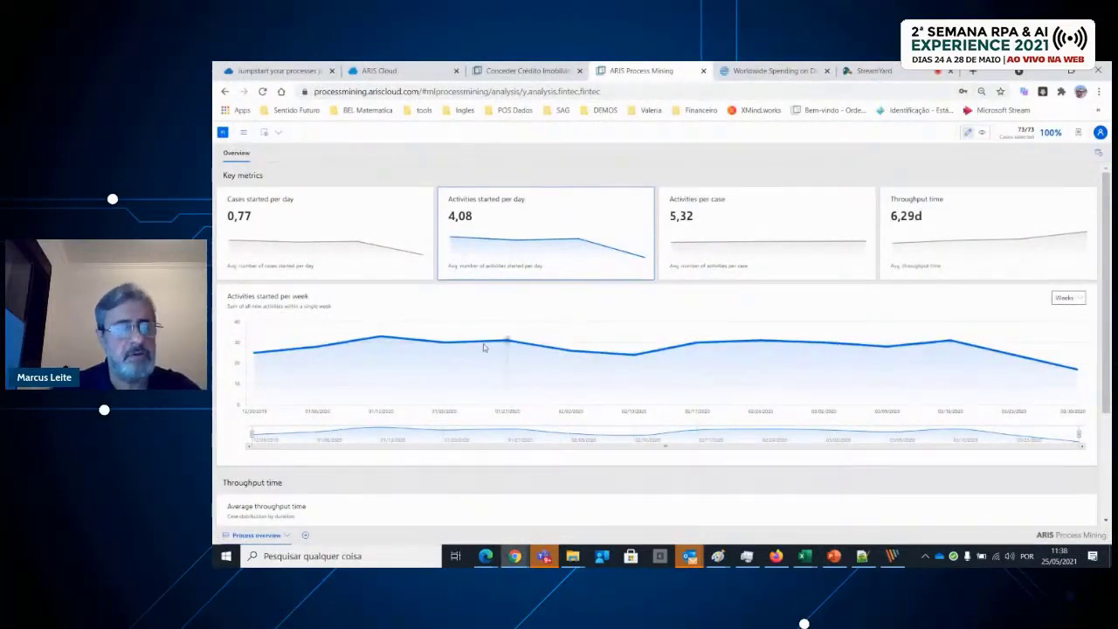
# Add the Process explorer app to the analysis and raise the displayed activities and connections to 100%
pyautogui.click(305, 537)
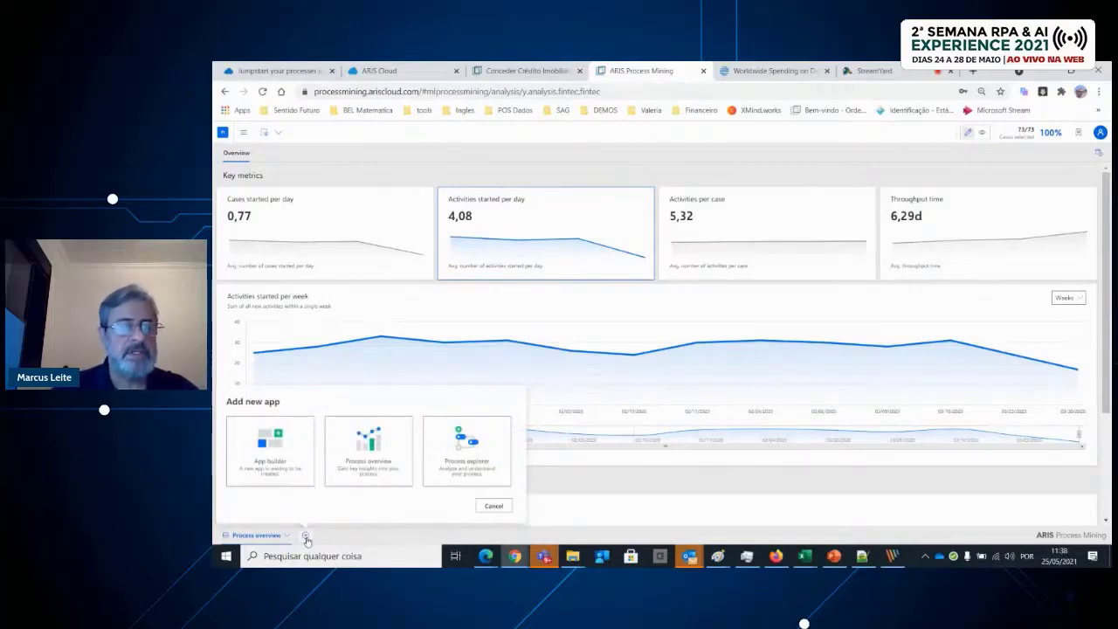
pyautogui.click(458, 450)
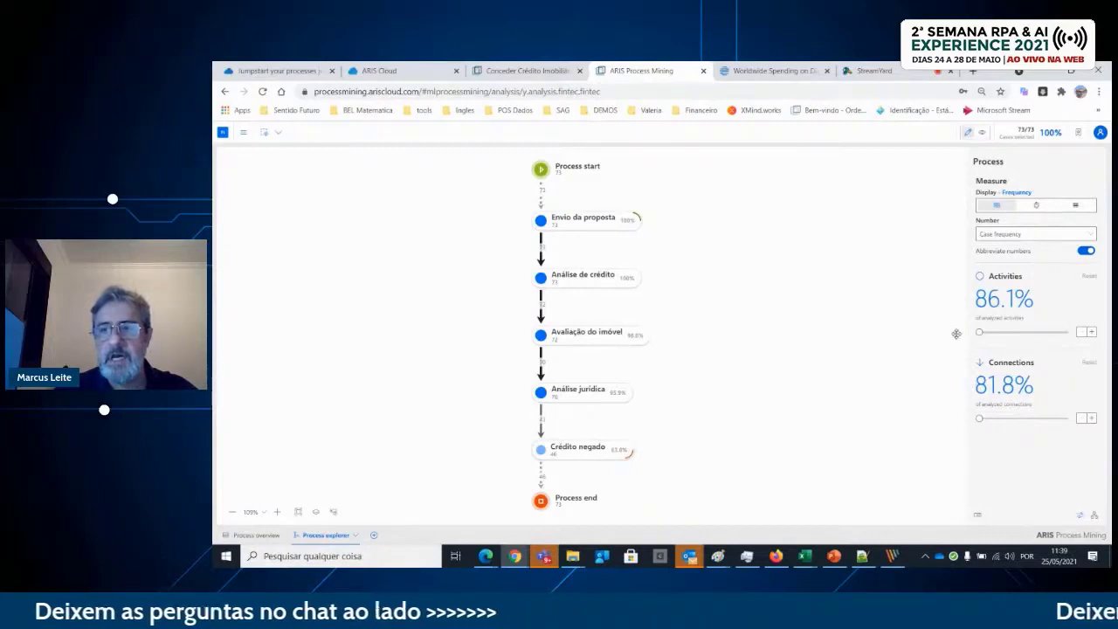
pyautogui.moveTo(979, 332); pyautogui.dragTo(1067, 333)
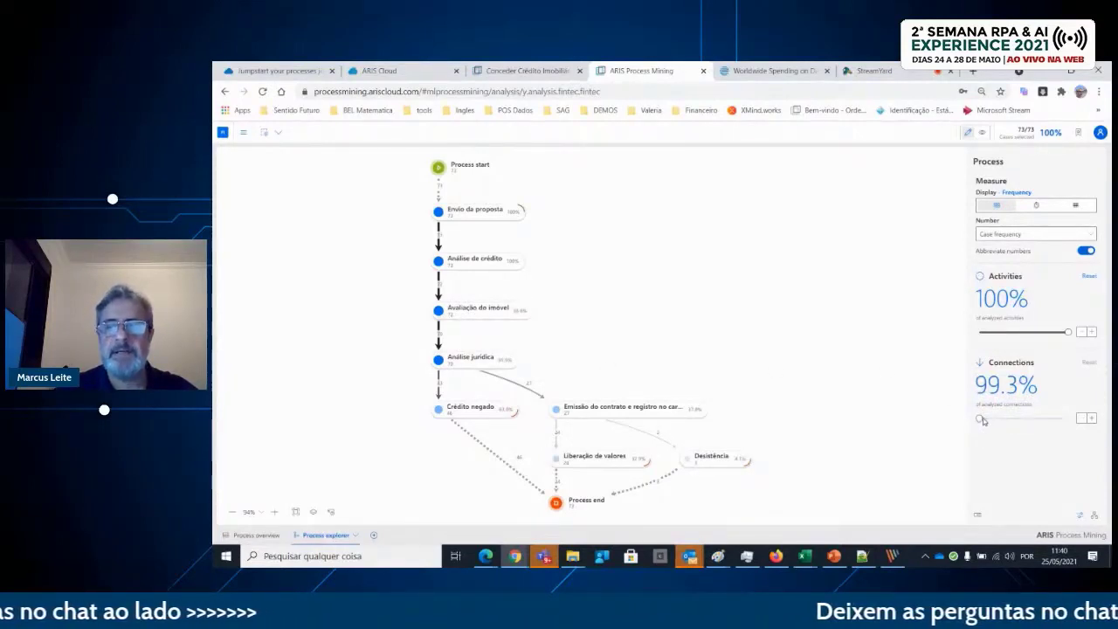
pyautogui.moveTo(980, 421); pyautogui.dragTo(1067, 418)
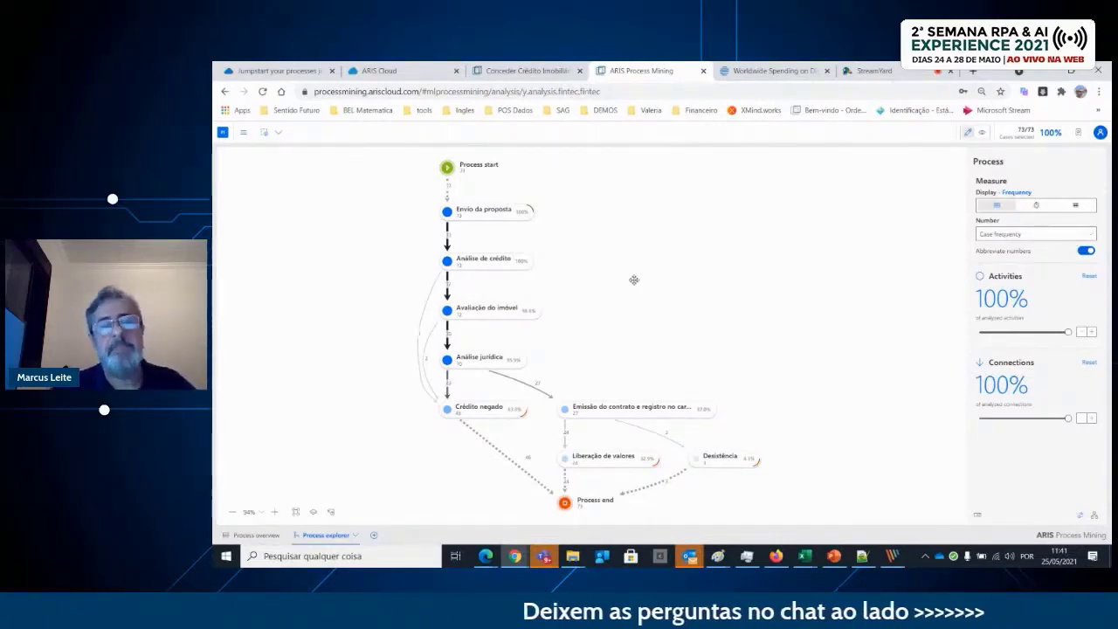
# Switch to PowerPoint to point out the question on the activity with the longest execution time, and return to the process map
pyautogui.hotkey('alt', 'Tab')
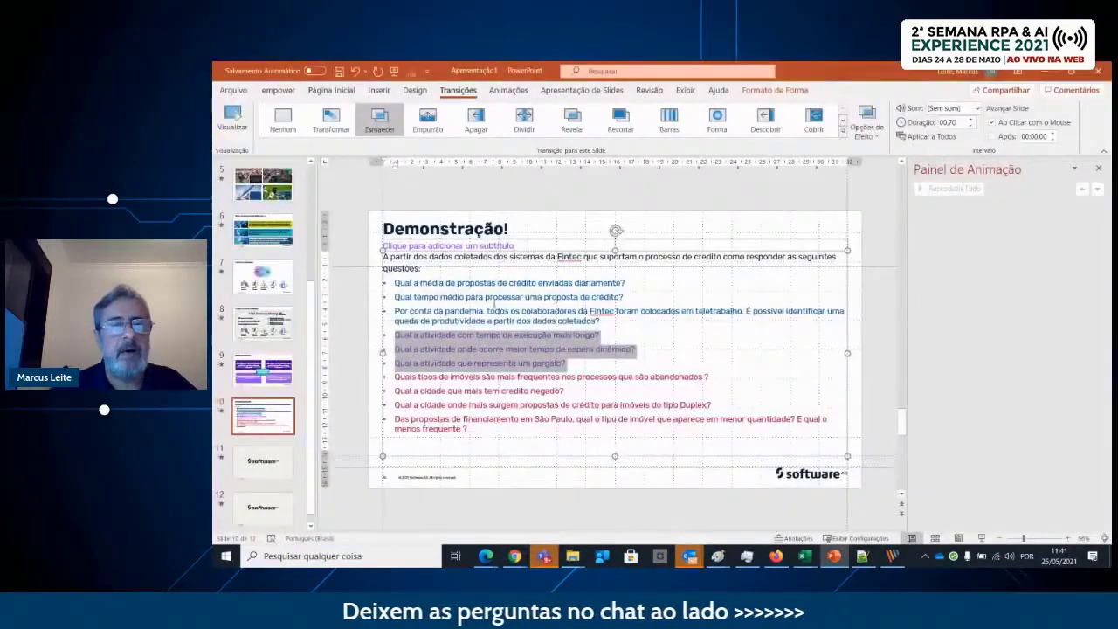
pyautogui.click(487, 339)
pyautogui.moveTo(395, 334); pyautogui.dragTo(456, 334)
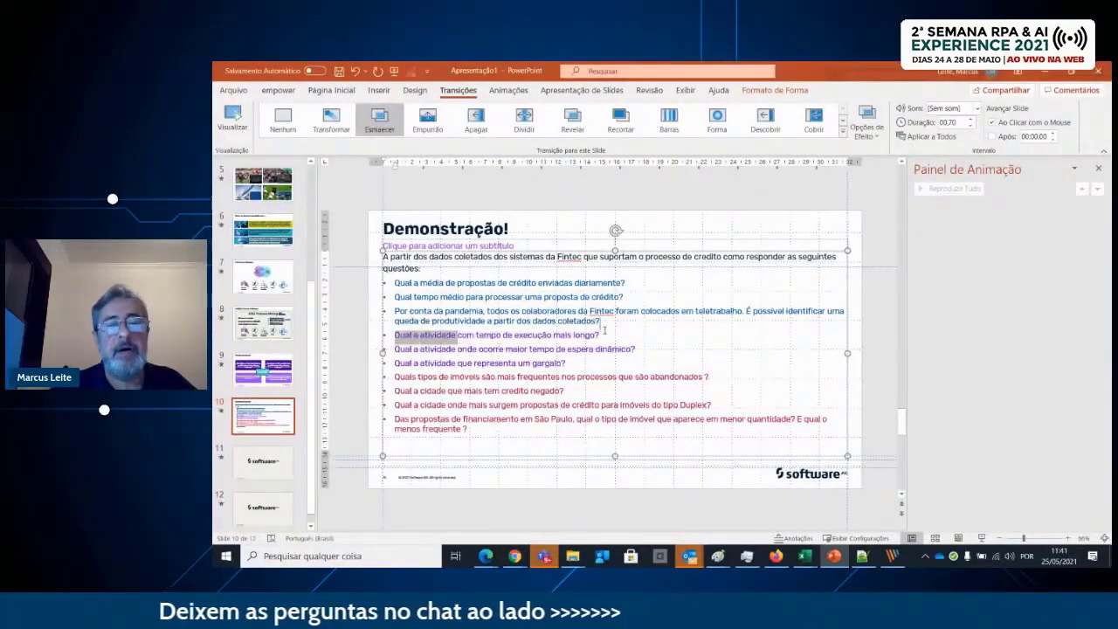
pyautogui.hotkey('alt', 'Tab')
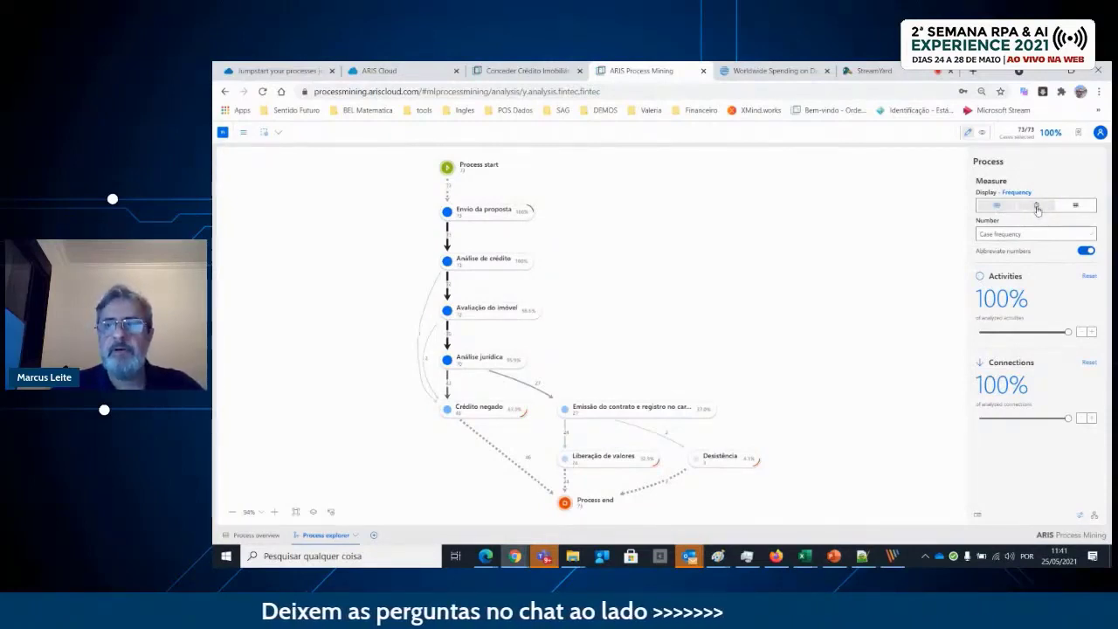
# Display average throughput time on the process map and examine the activities and connections down to Process end
pyautogui.click(1035, 206)
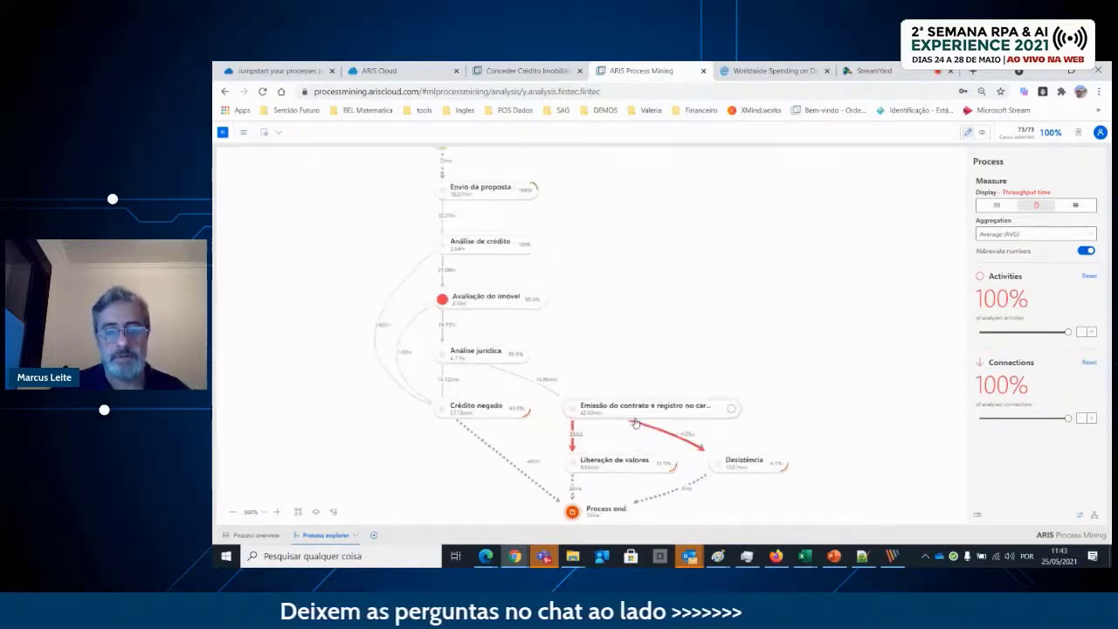
pyautogui.hotkey('ctrl', '+')
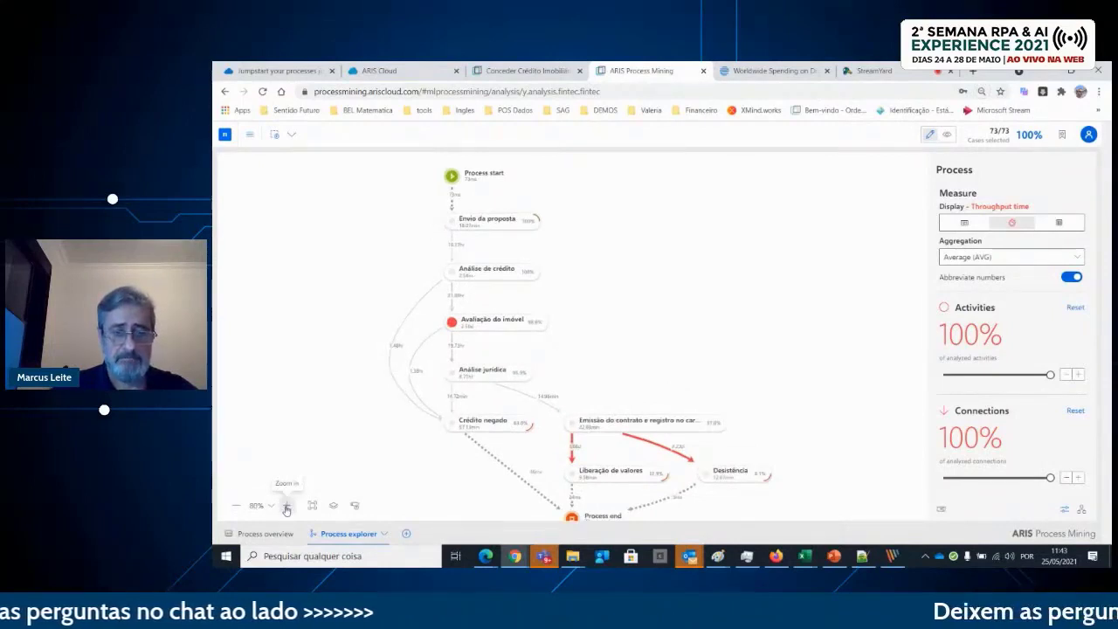
pyautogui.click(286, 506)
pyautogui.scroll(-2, 725, 365)
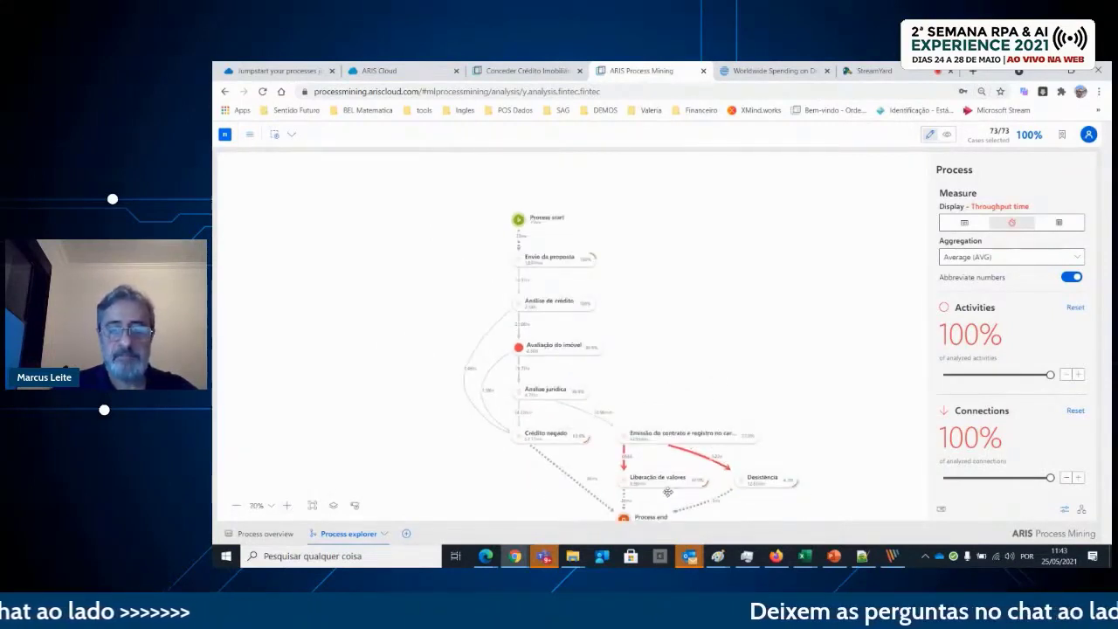
pyautogui.click(286, 506)
pyautogui.click(286, 506)
pyautogui.moveTo(788, 319); pyautogui.dragTo(675, 219)
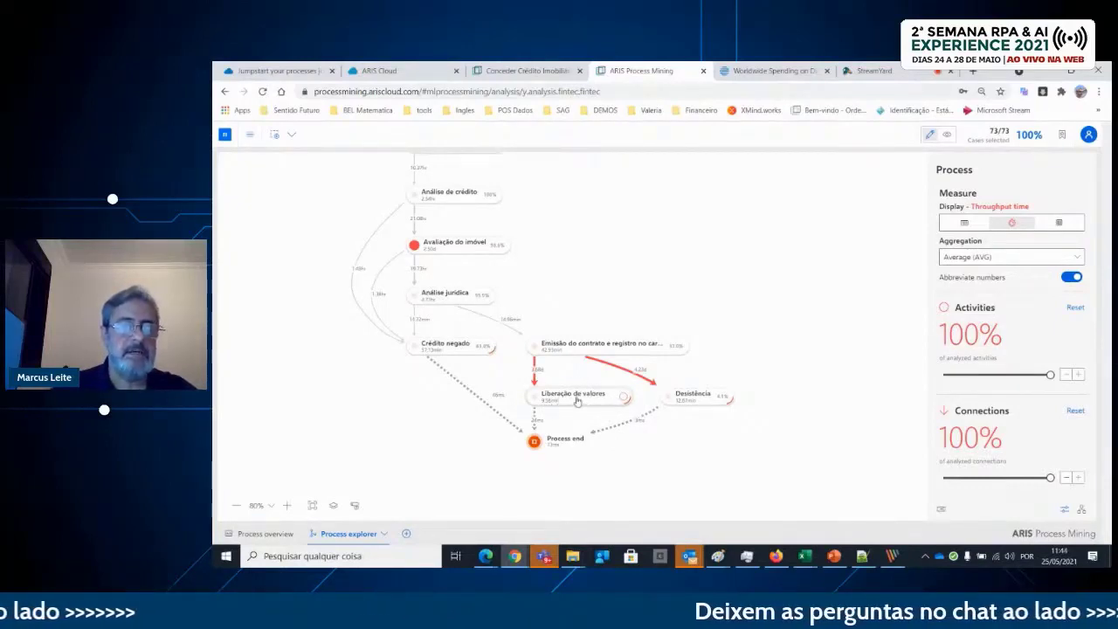
# Review the Conceder Crédito Imobiliário diagram in ARIS Cloud, return to the process map, and briefly compare its Measure and Throughput time displays
pyautogui.click(543, 68)
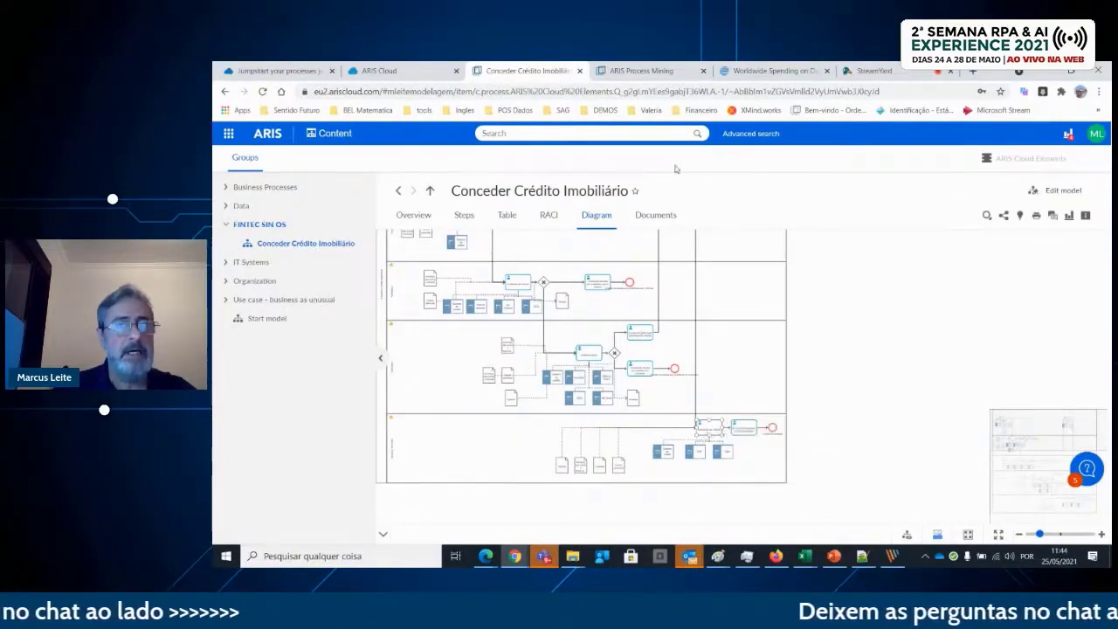
pyautogui.click(630, 74)
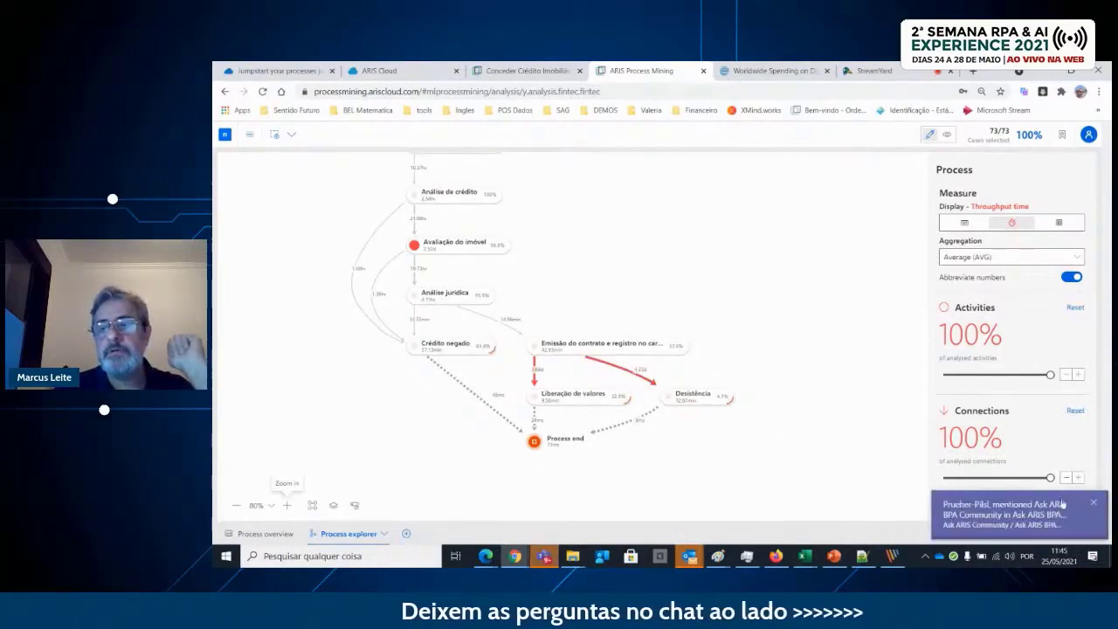
pyautogui.click(1092, 504)
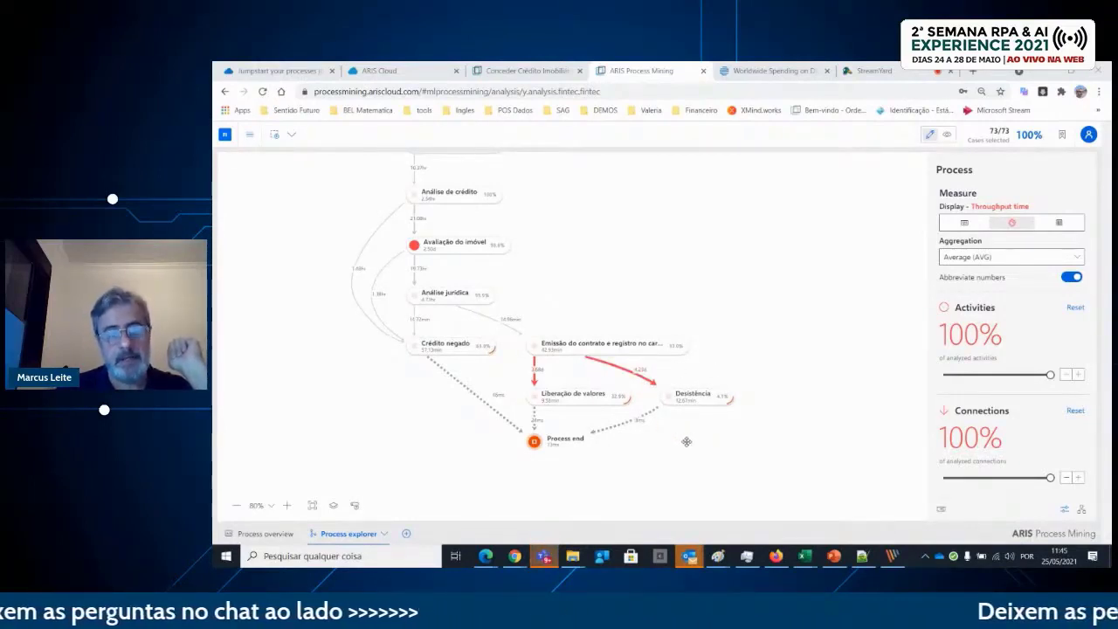
pyautogui.click(1059, 223)
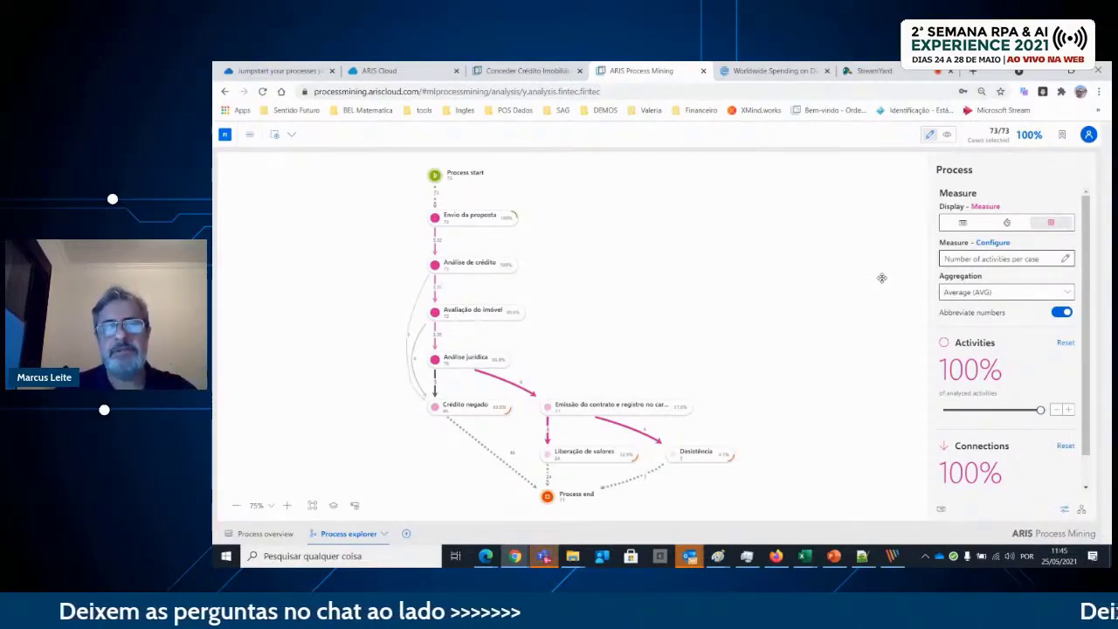
pyautogui.click(1006, 222)
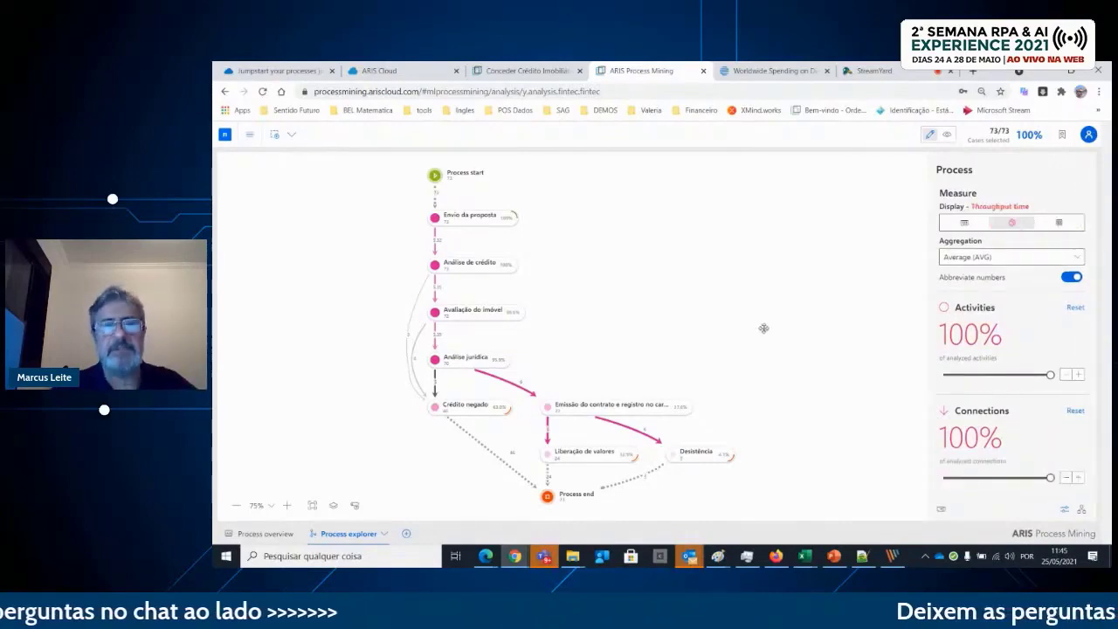
# Switch to PowerPoint to highlight the question on the longest dynamic waiting time, and return to examine the map's connection times
pyautogui.hotkey('alt', 'Tab')
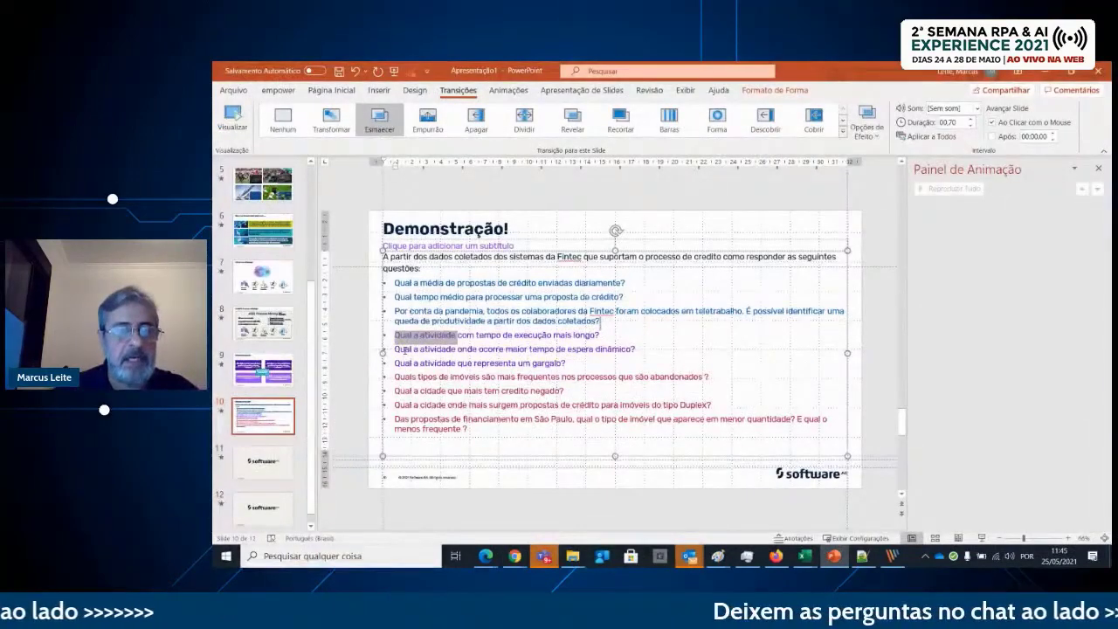
pyautogui.moveTo(395, 349); pyautogui.dragTo(636, 348)
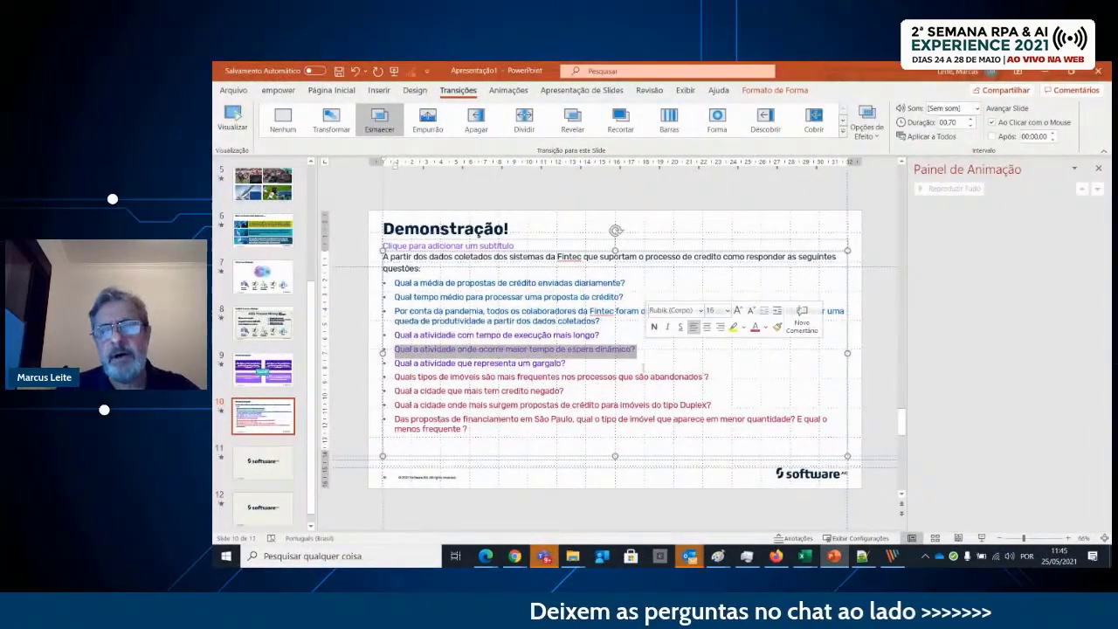
pyautogui.hotkey('alt', 'Tab')
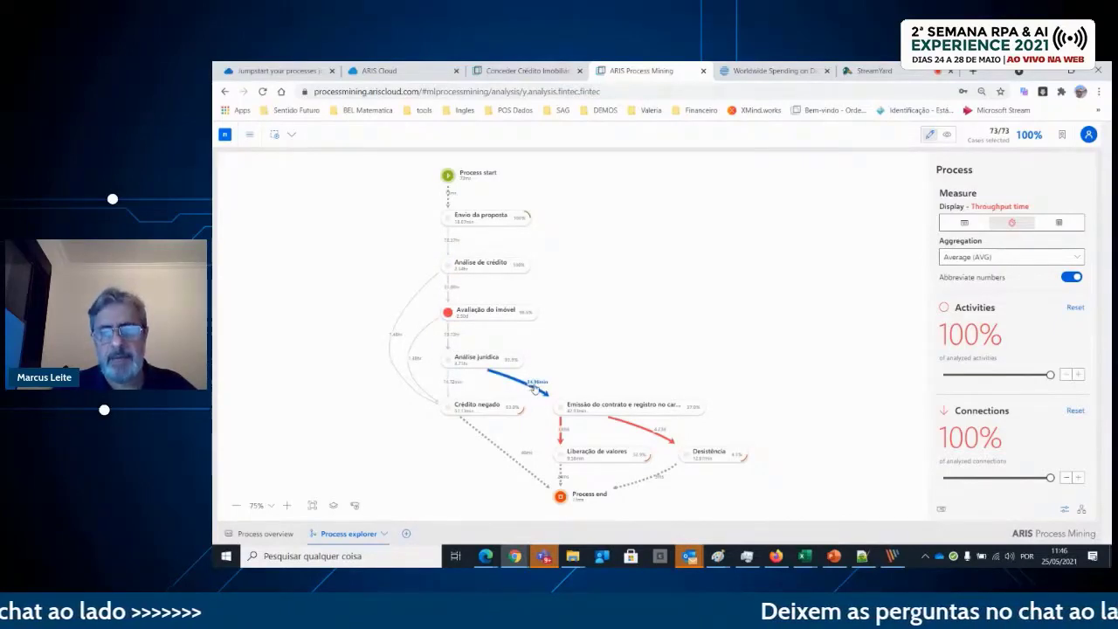
# Switch to PowerPoint to highlight the question on the bottleneck activity, and return to the throughput time map
pyautogui.hotkey('alt', 'Tab')
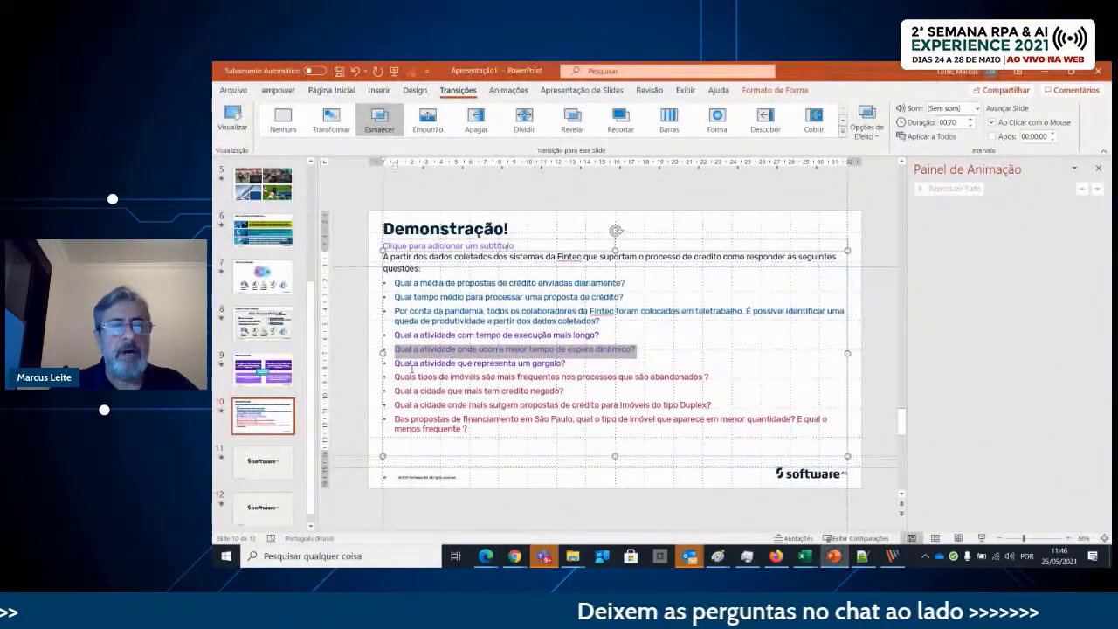
pyautogui.moveTo(393, 363); pyautogui.dragTo(615, 365)
pyautogui.hotkey('alt', 'Tab')
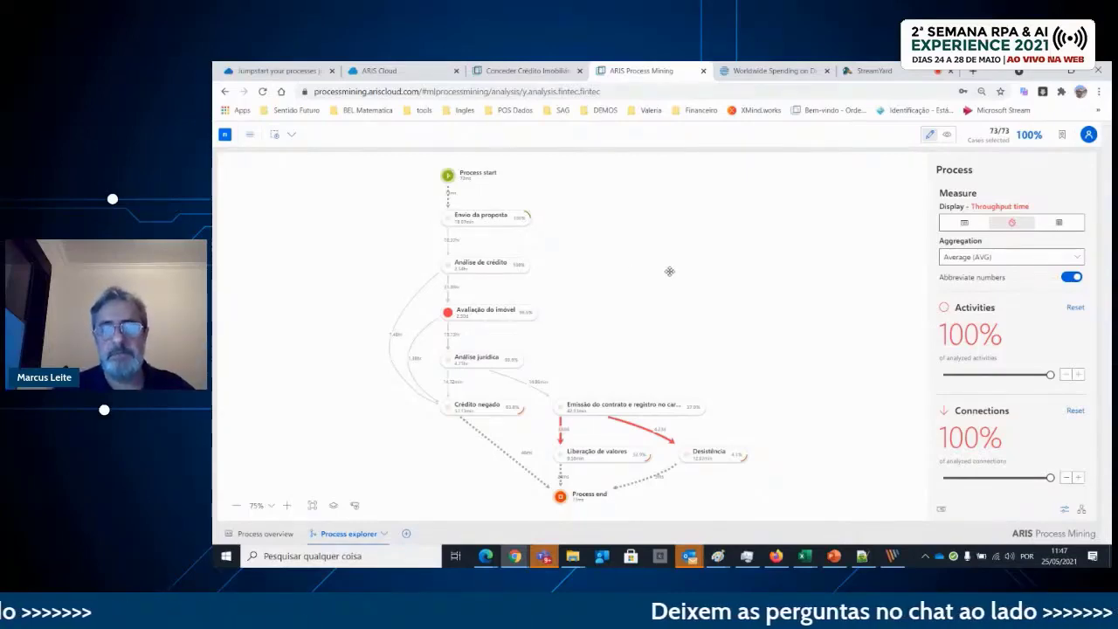
# Switch to PowerPoint to highlight the question on property types in abandoned processes, and return to inspect the Desistência activity
pyautogui.hotkey('alt', 'Tab')
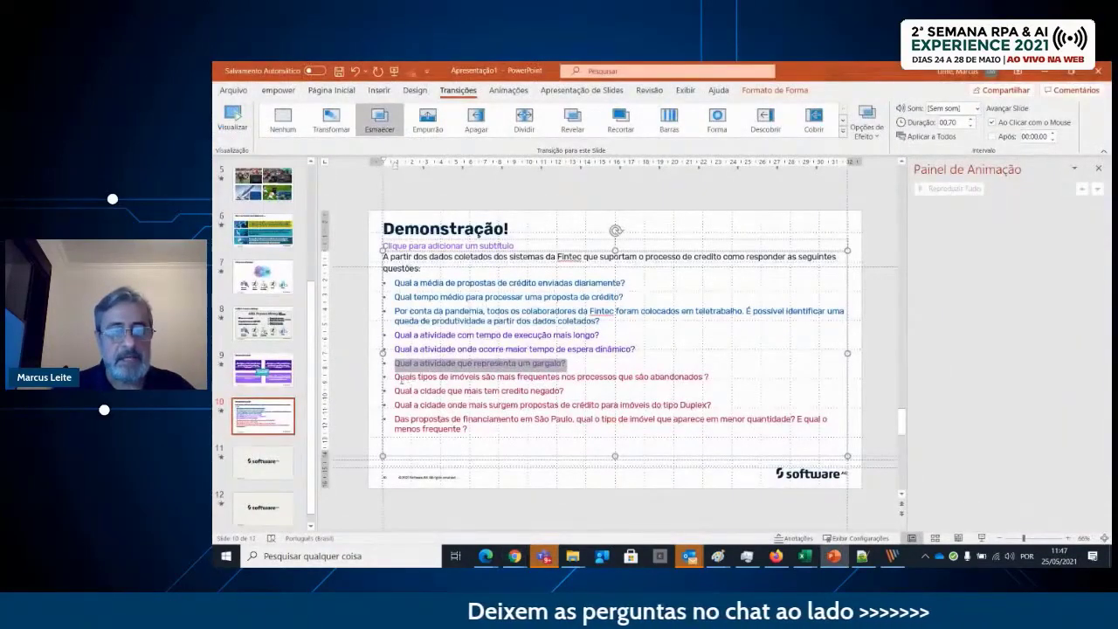
pyautogui.moveTo(400, 377); pyautogui.dragTo(731, 378)
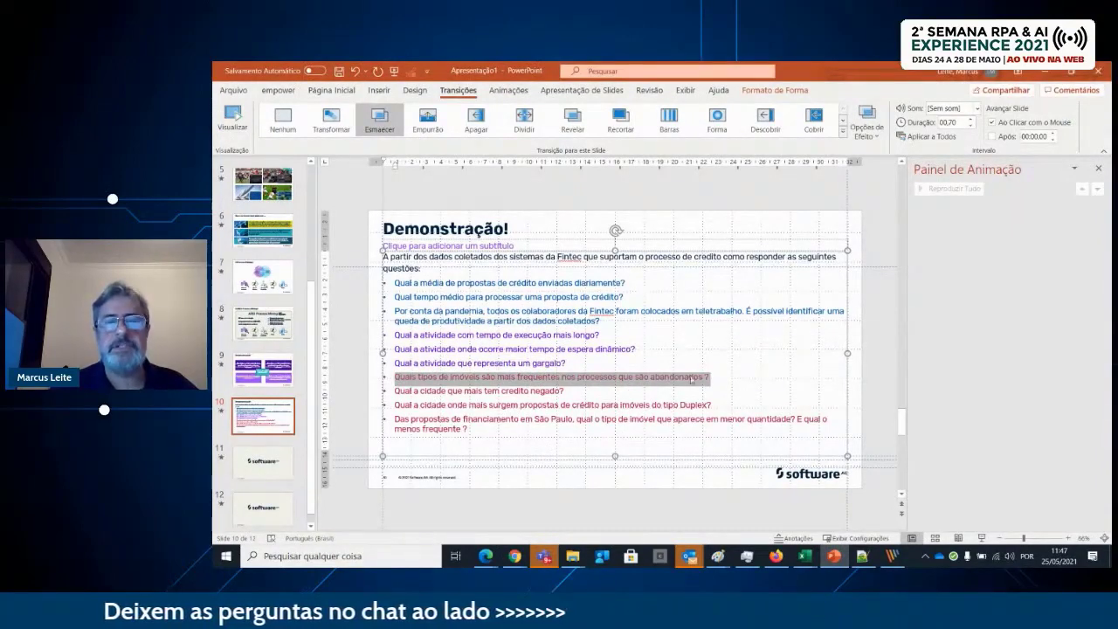
pyautogui.hotkey('alt', 'Tab')
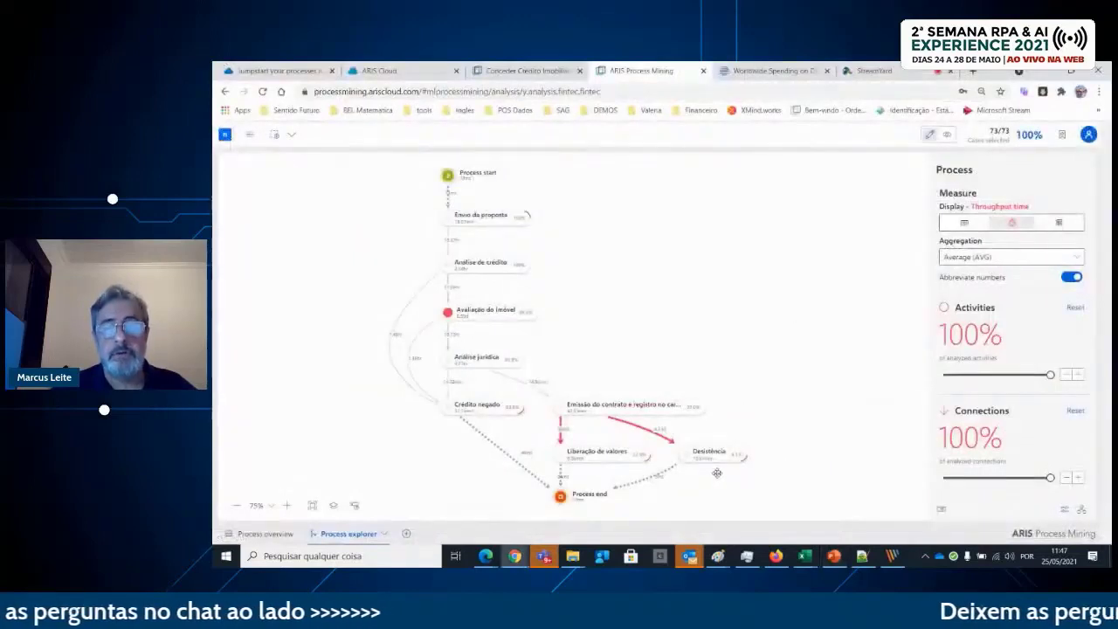
pyautogui.moveTo(721, 477); pyautogui.dragTo(654, 352)
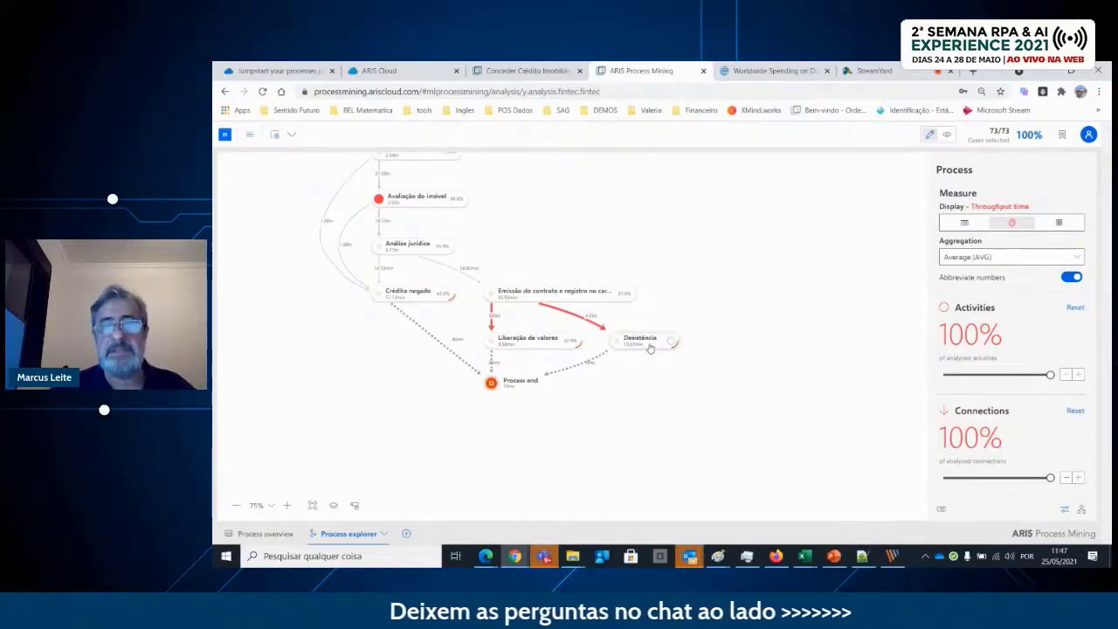
# Display the Valor Financiamento measure on the process map with Average (AVG) aggregation
pyautogui.click(1053, 224)
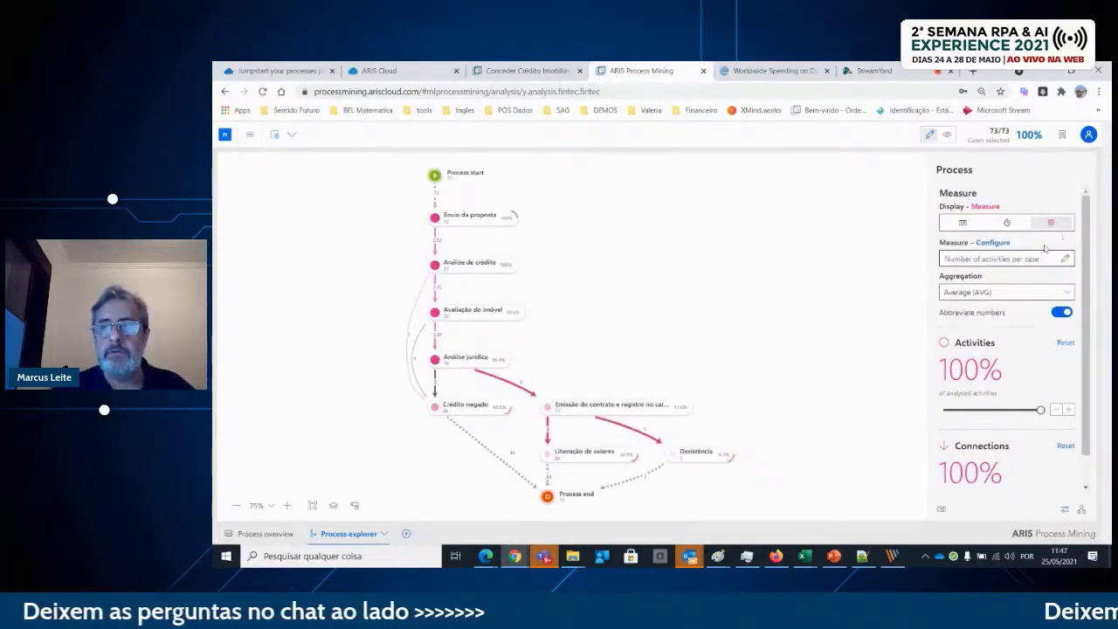
pyautogui.click(1006, 261)
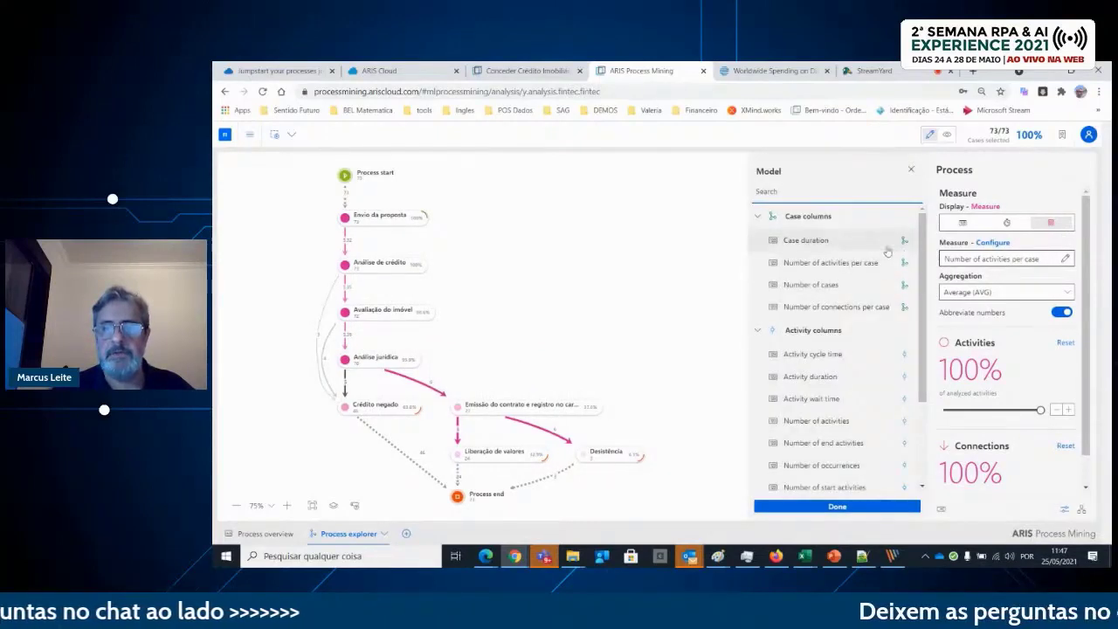
pyautogui.scroll(-2, 829, 399)
pyautogui.click(821, 388)
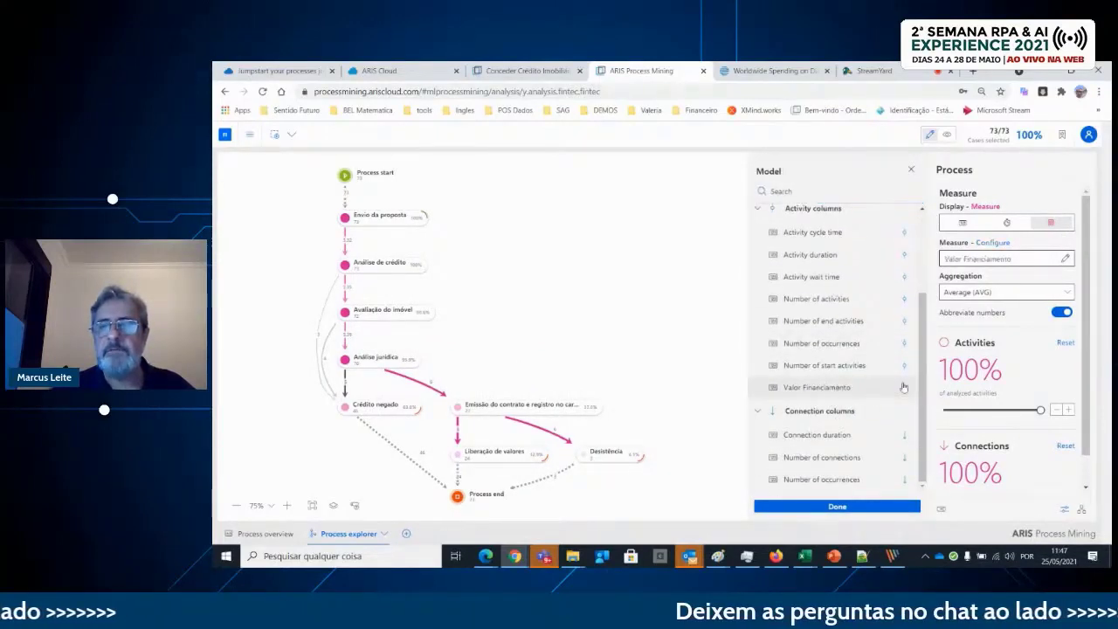
pyautogui.click(992, 296)
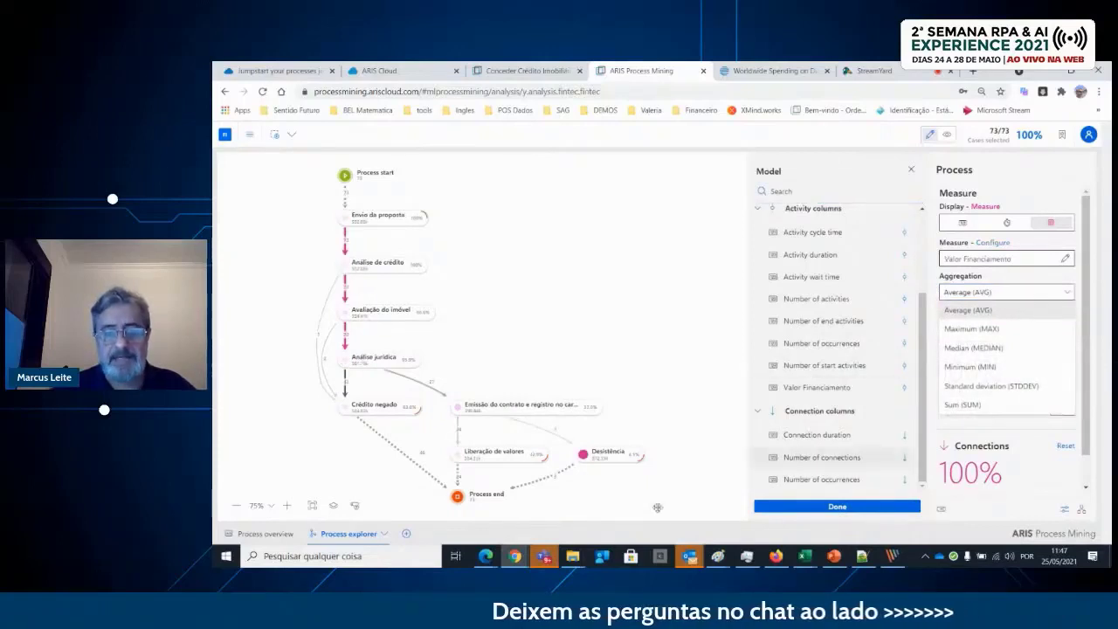
pyautogui.click(602, 500)
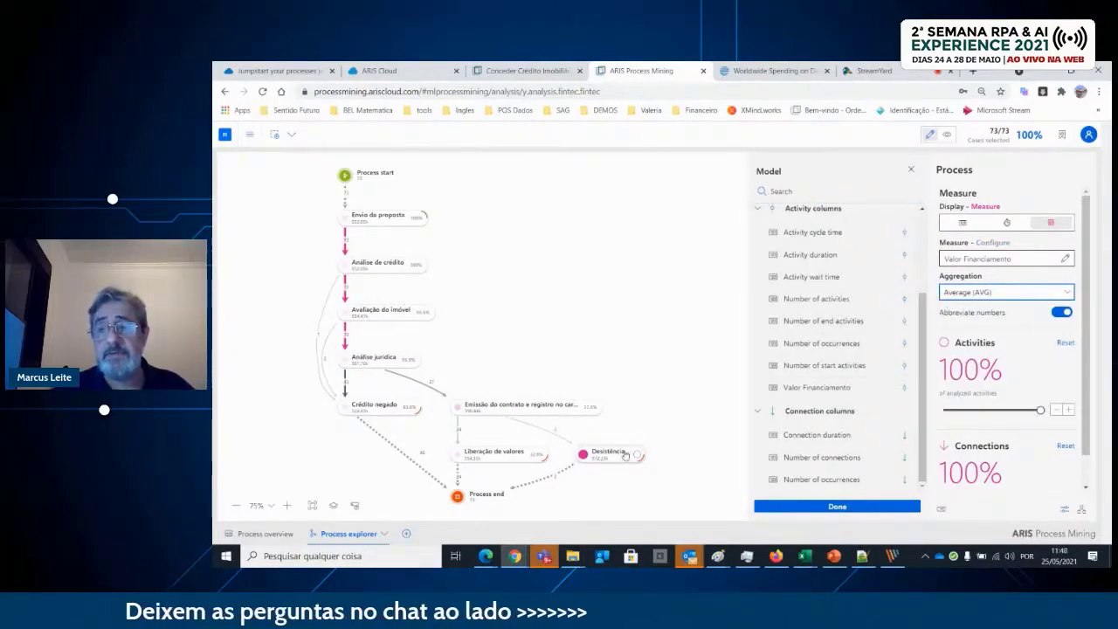
# Set the Valor Financiamento aggregation to Sum (SUM), examine the totals per activity, and close the measure selection
pyautogui.click(1001, 298)
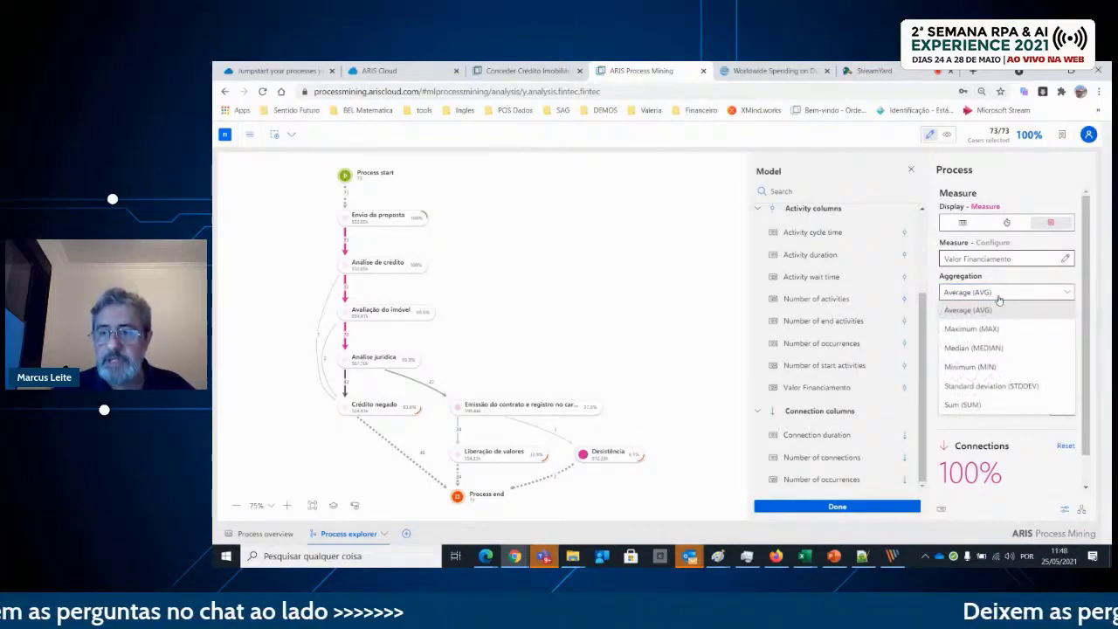
pyautogui.click(969, 404)
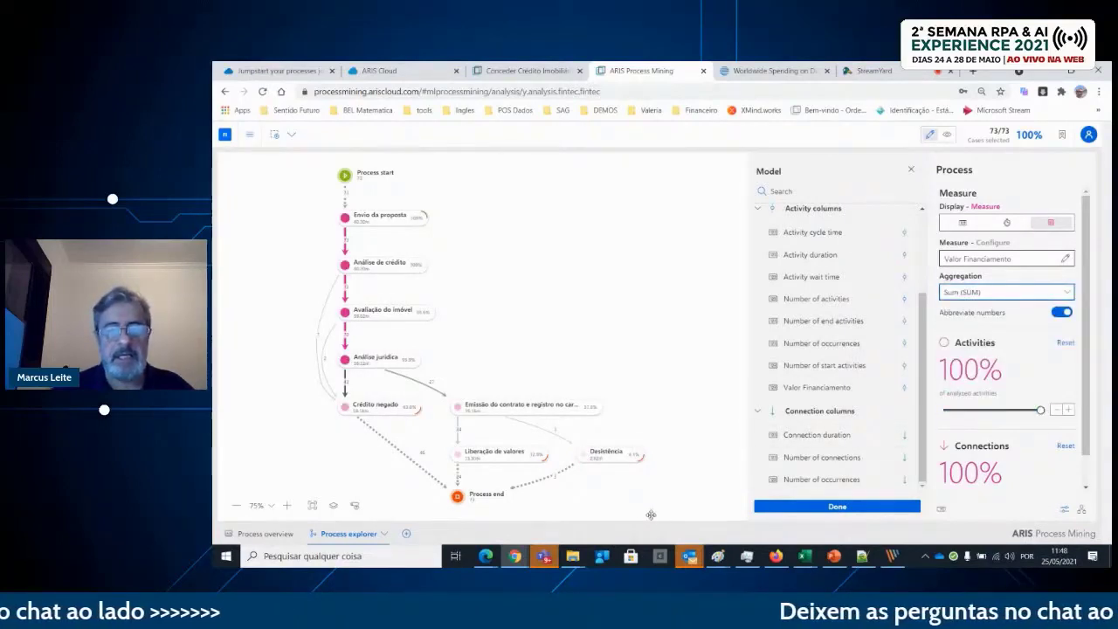
pyautogui.scroll(-3, 694, 468)
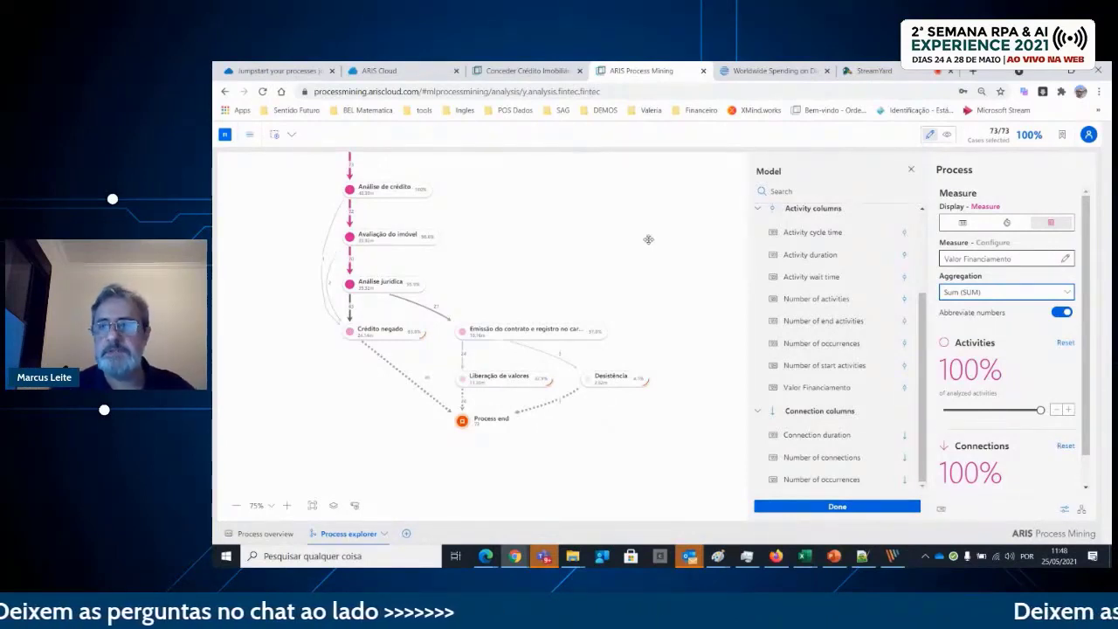
pyautogui.click(909, 170)
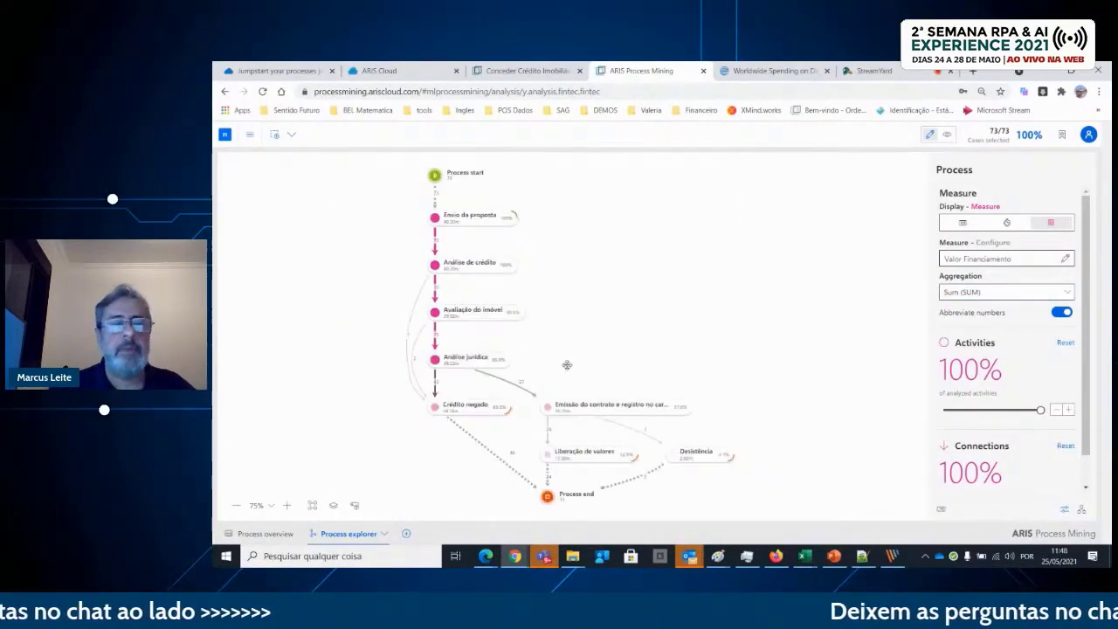
# Add an empty App builder app to the Fintec analysis
pyautogui.click(406, 533)
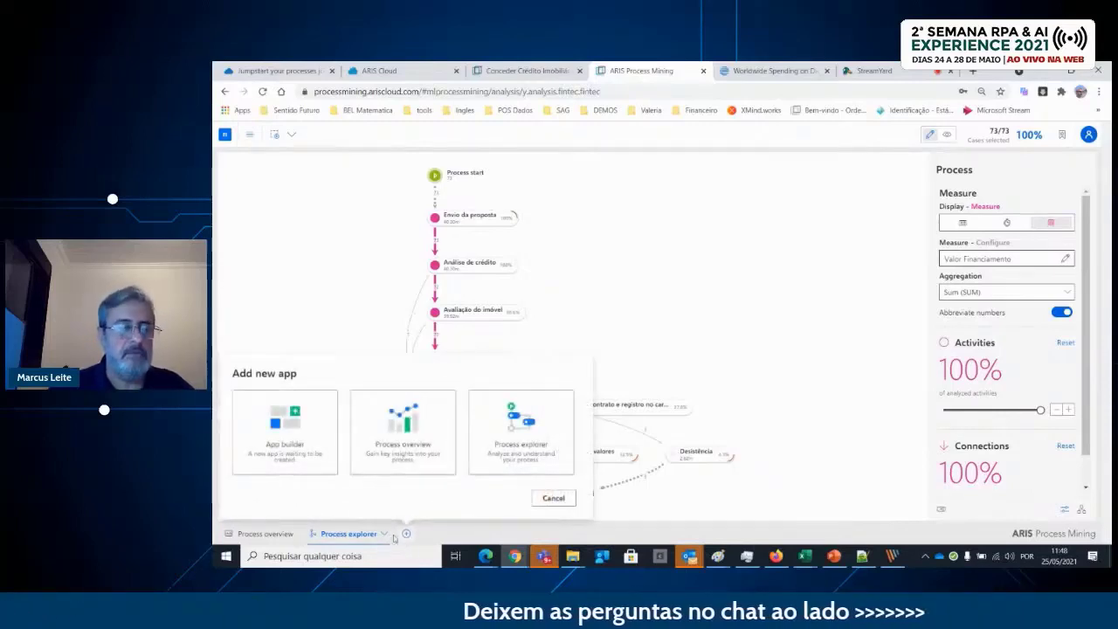
pyautogui.press('Escape')
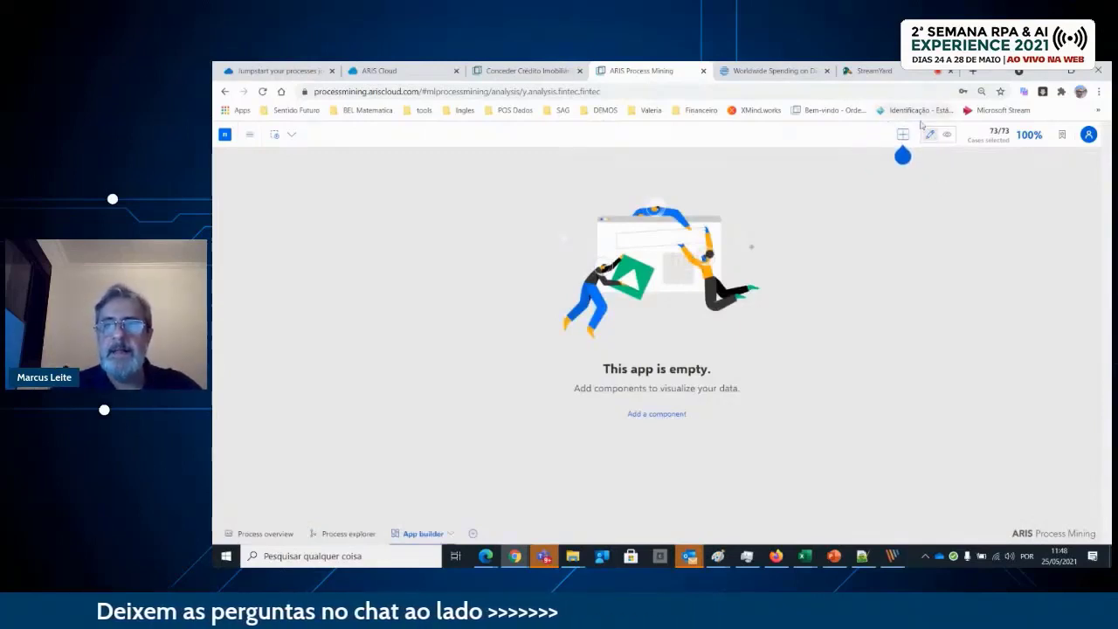
pyautogui.press('ctrl')
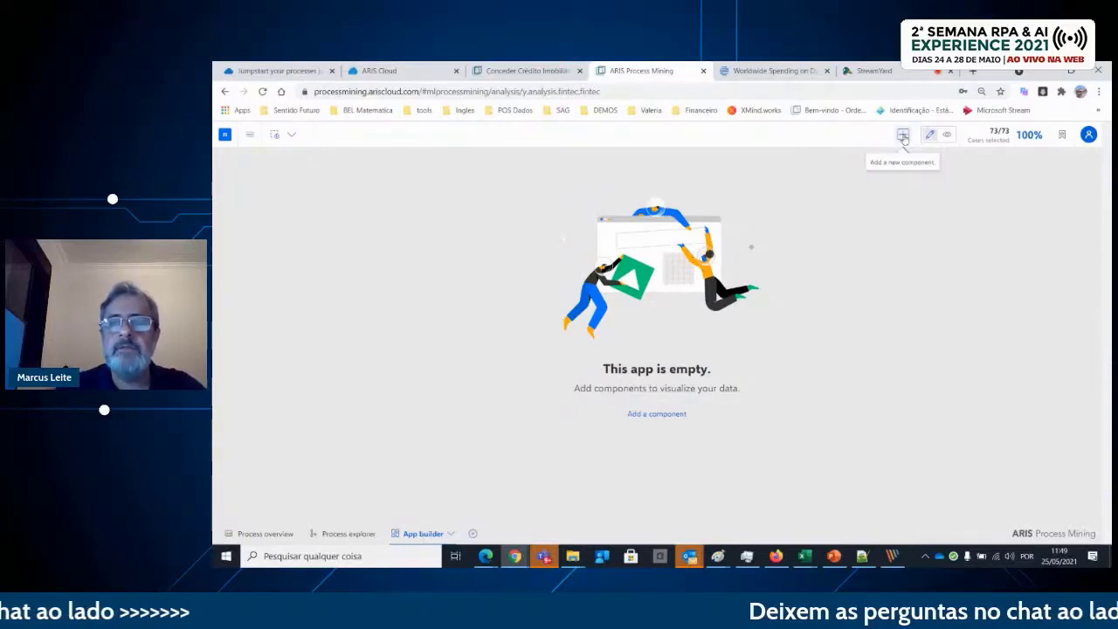
# Add a process map component showing case frequency to the empty app and enlarge it to nearly the full canvas height
pyautogui.click(904, 137)
pyautogui.click(1010, 201)
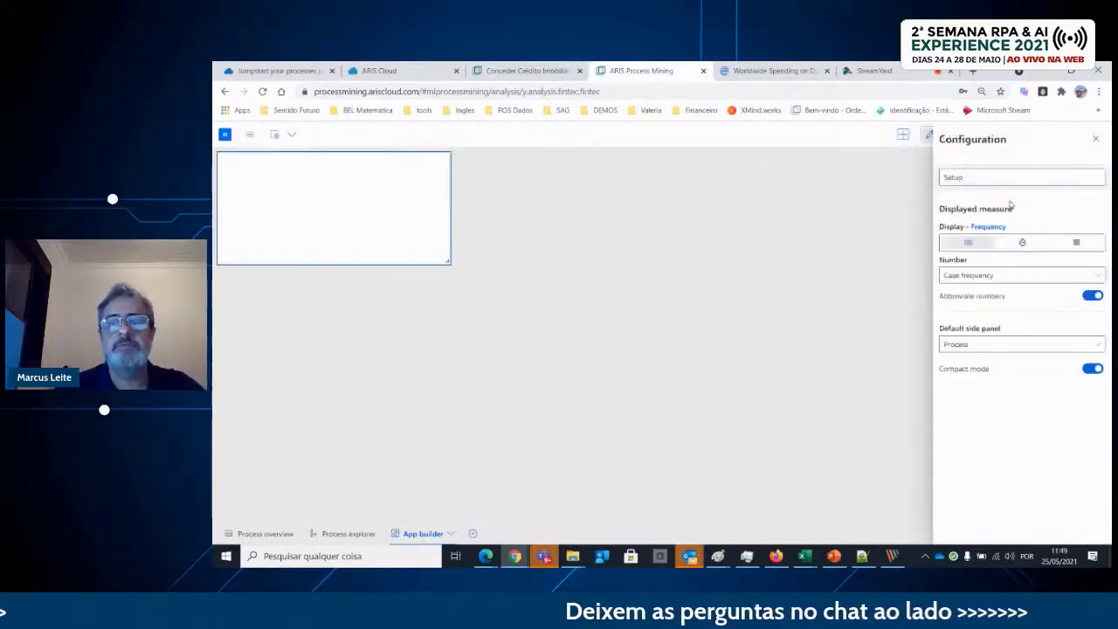
pyautogui.moveTo(450, 264); pyautogui.dragTo(511, 523)
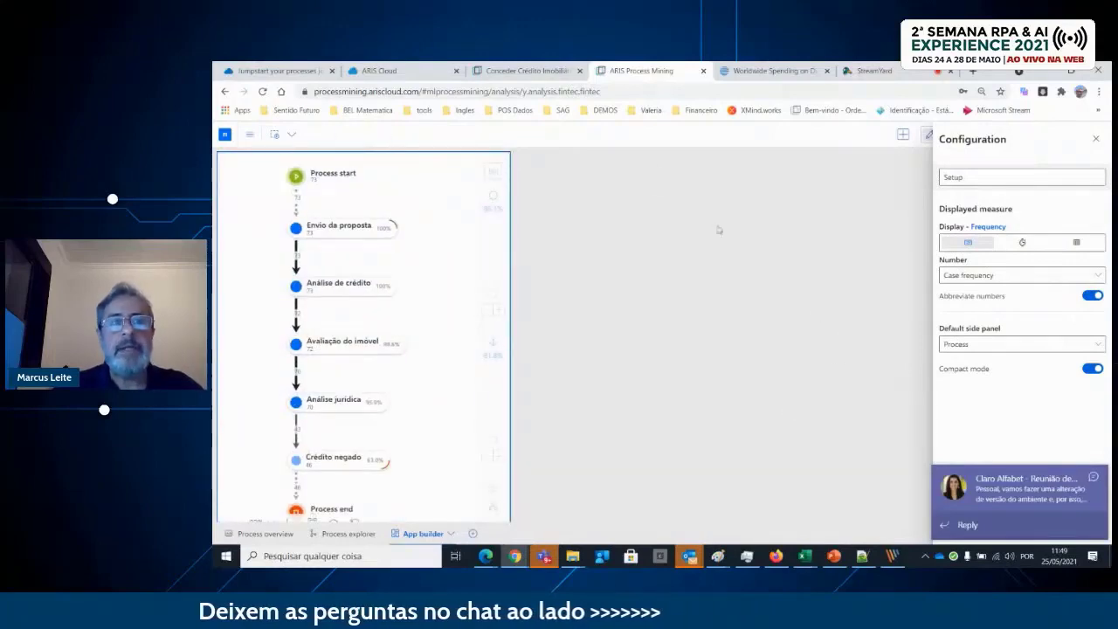
# Check the demonstration questions in PowerPoint, return to the app, and add a bar chart with the Tipo De Moradia dimension
pyautogui.hotkey('alt', 'Tab')
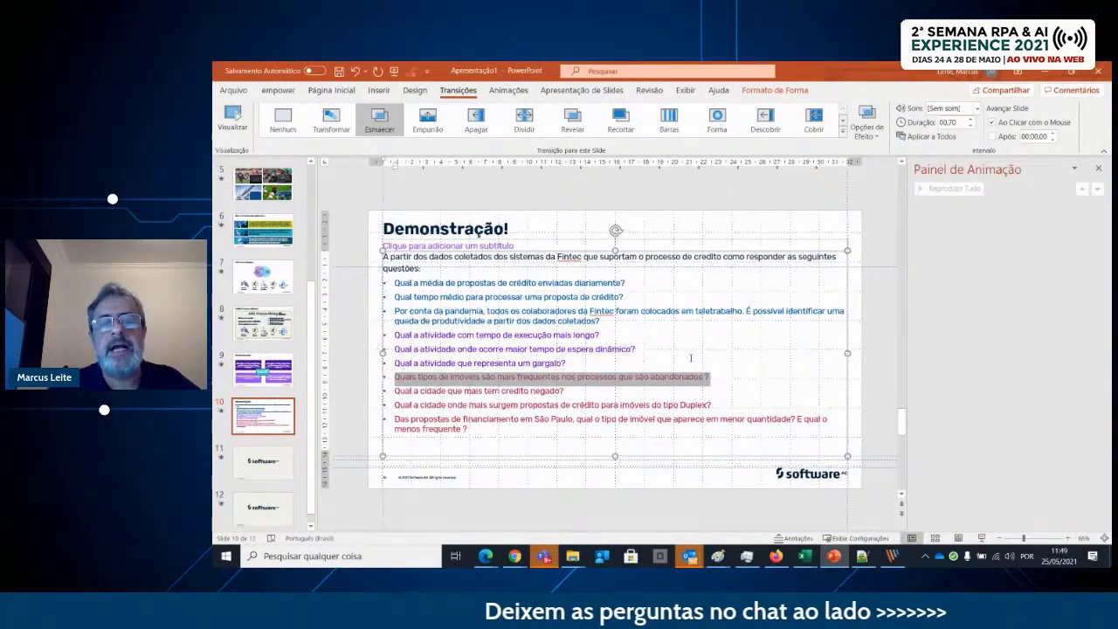
pyautogui.click(1044, 70)
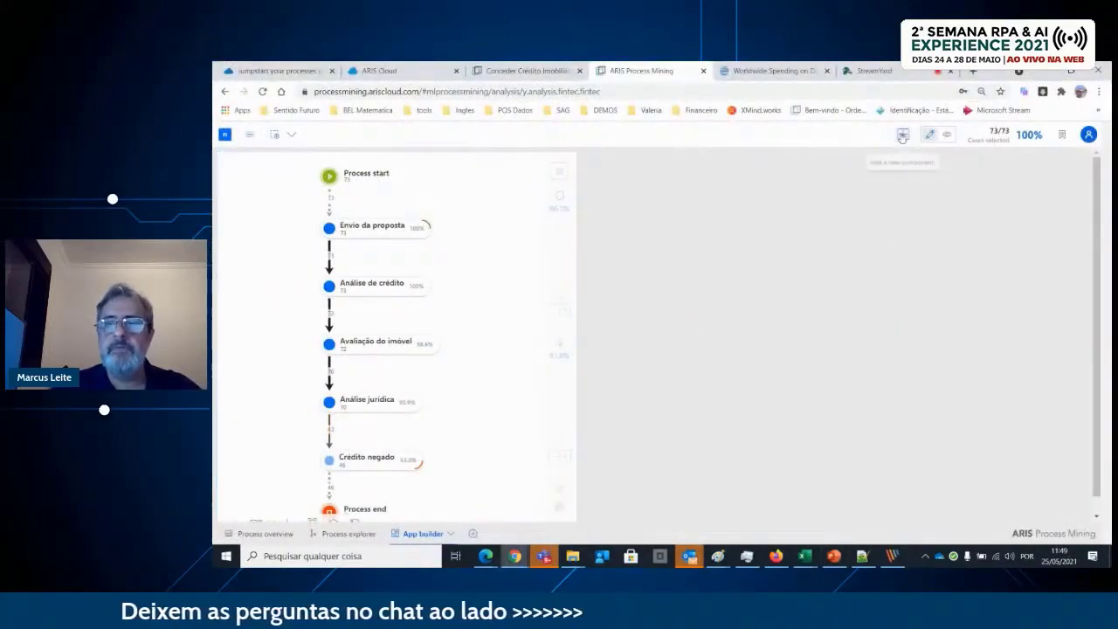
pyautogui.click(903, 134)
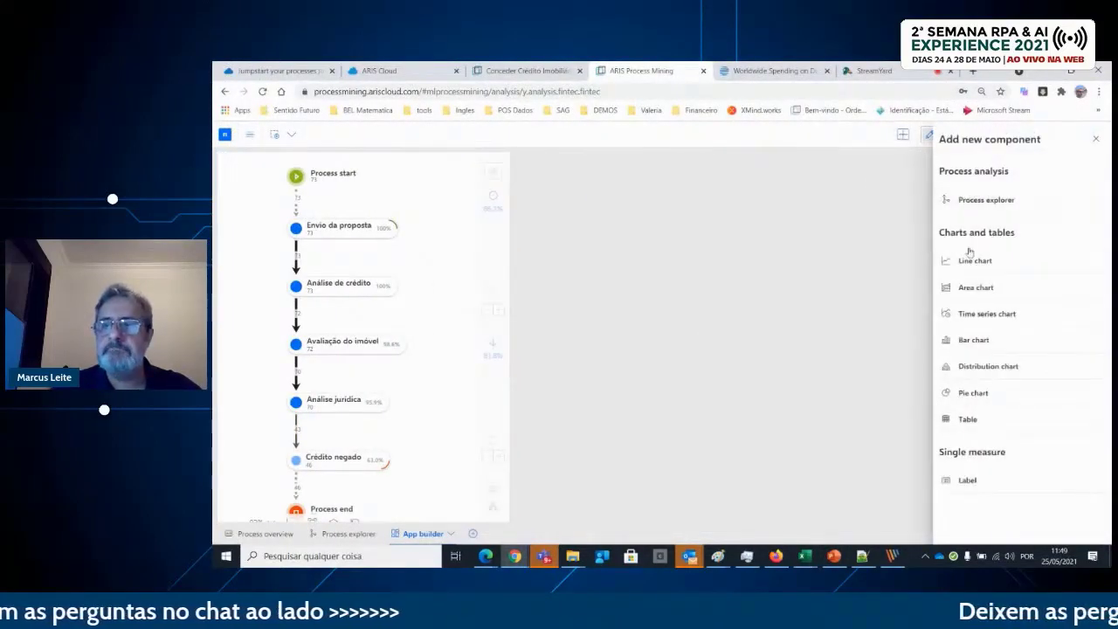
pyautogui.click(971, 340)
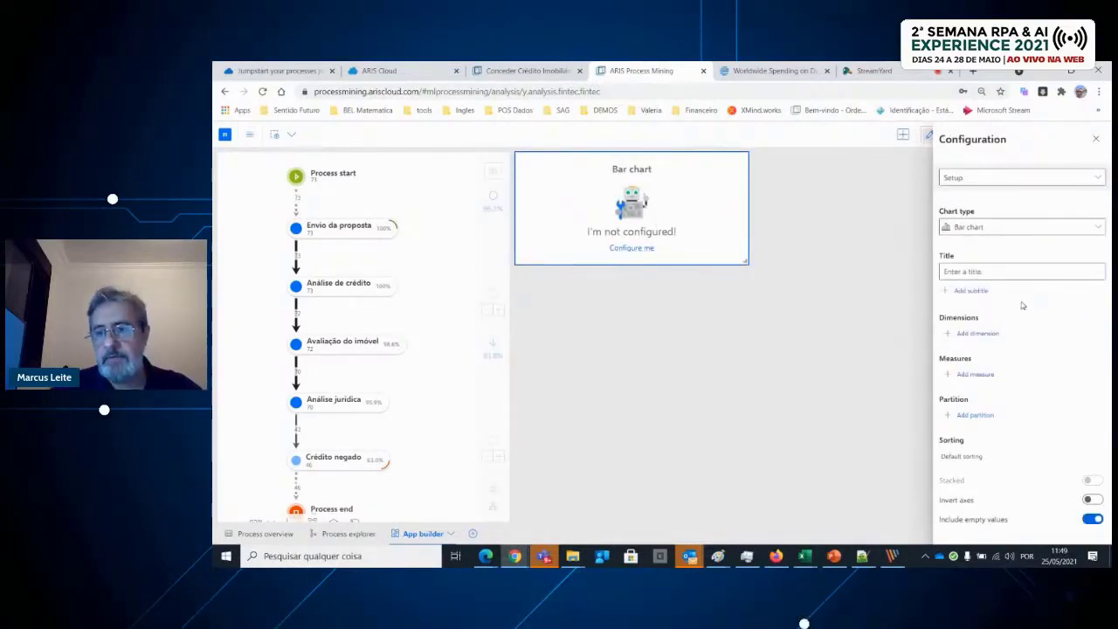
pyautogui.click(974, 334)
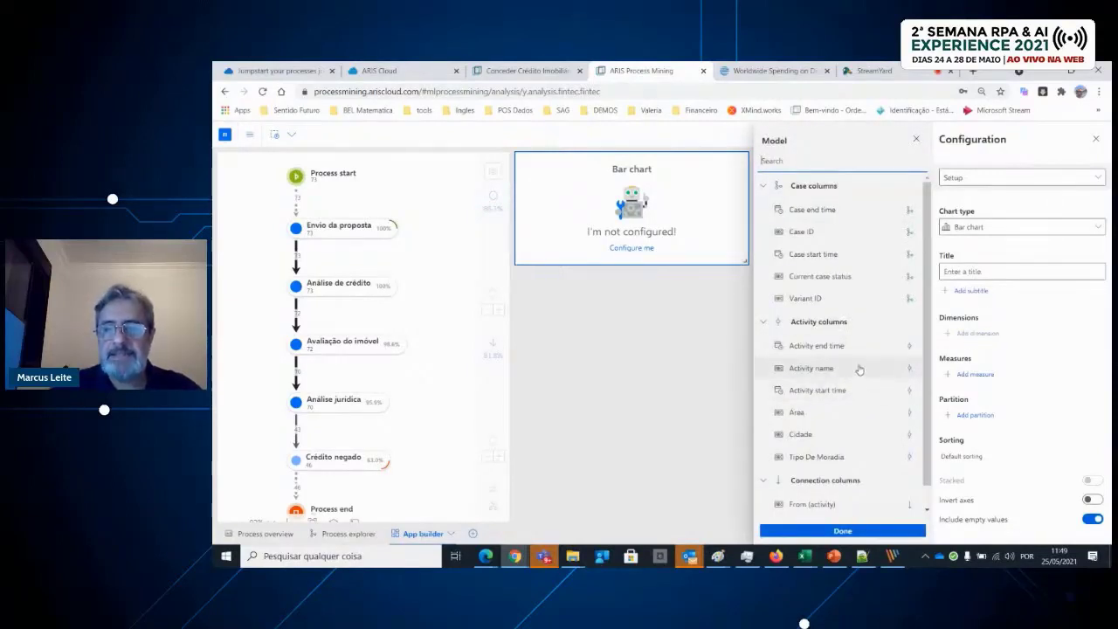
pyautogui.scroll(-1, 854, 393)
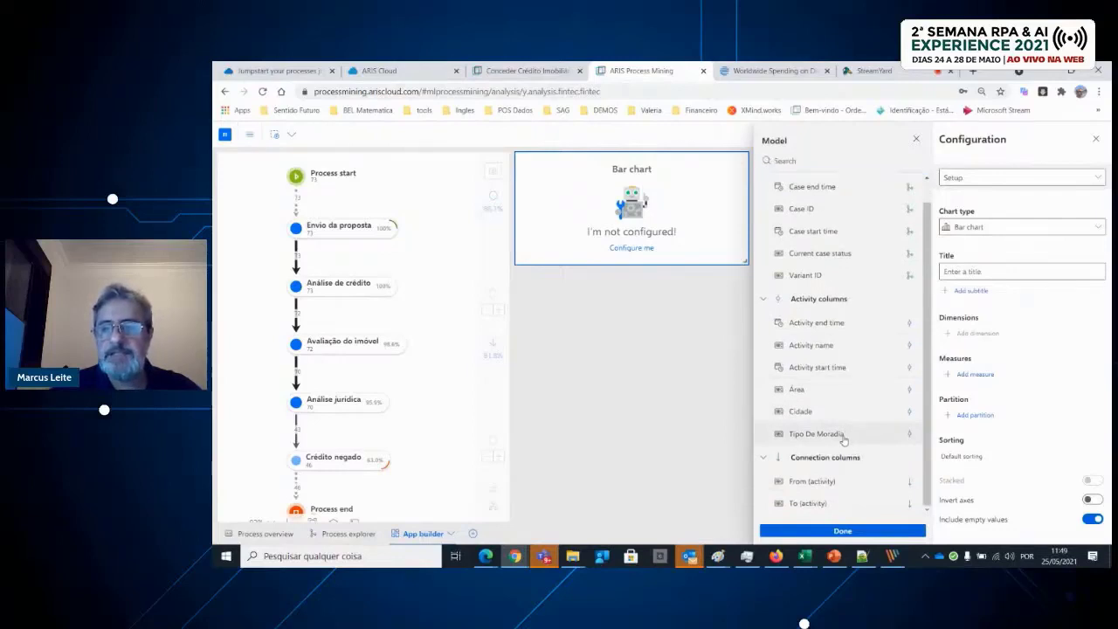
pyautogui.click(844, 436)
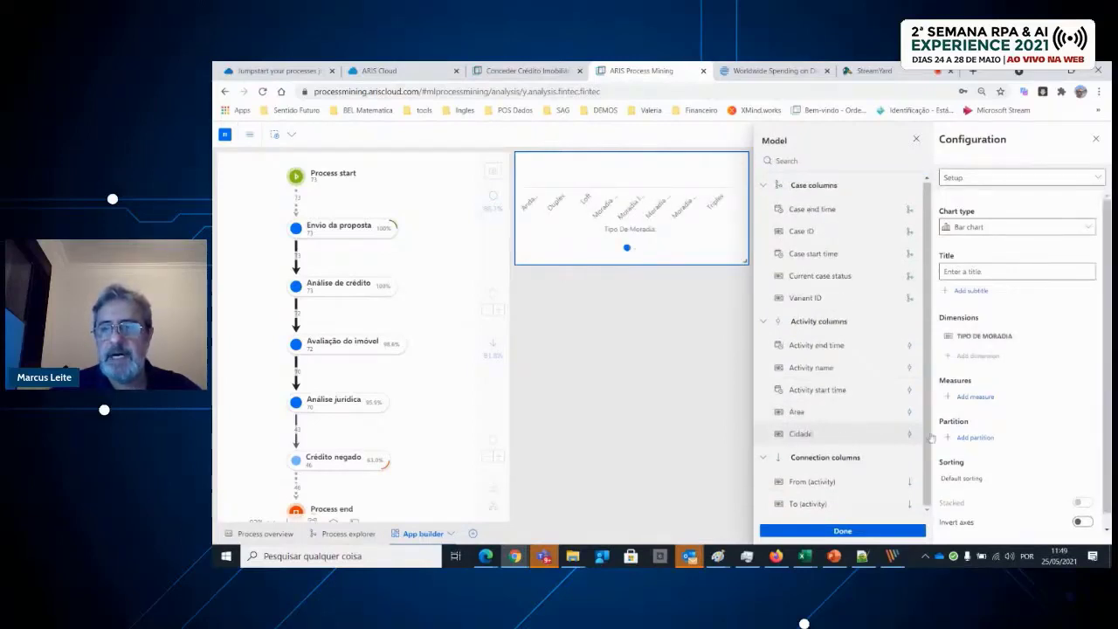
# Try to add Number of cases as the bar chart's measure and enlarge the chart to about twice its height
pyautogui.click(968, 398)
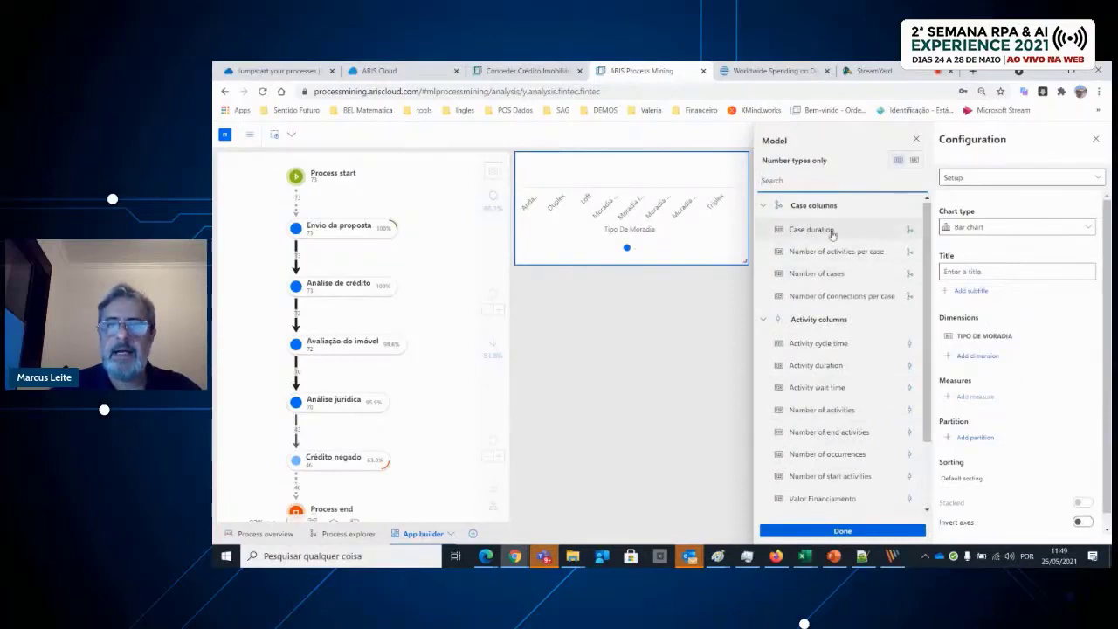
pyautogui.click(806, 274)
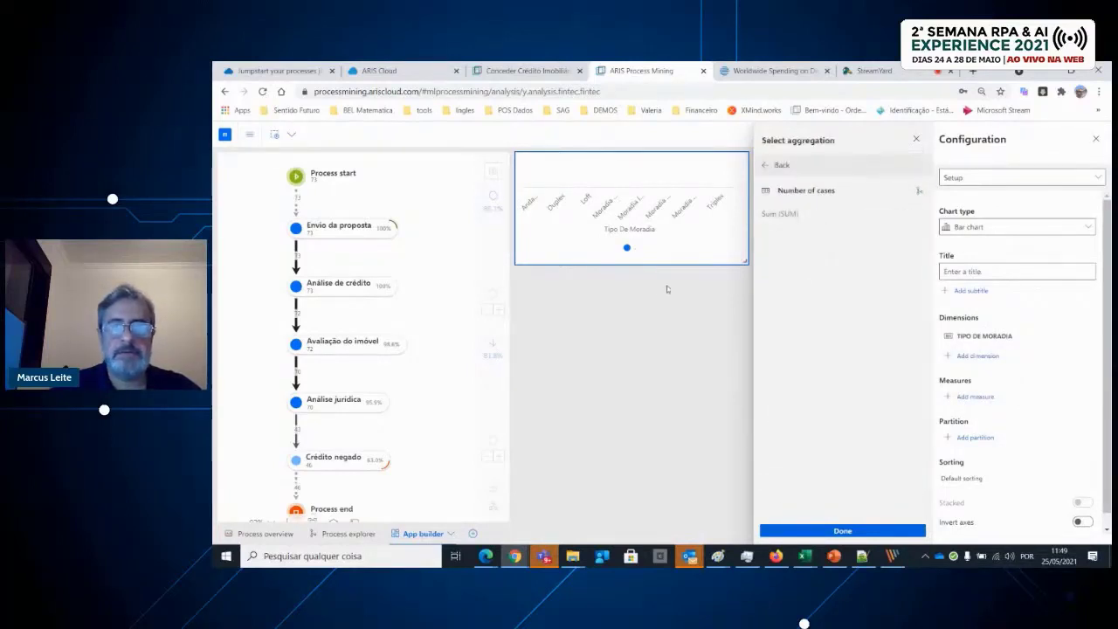
pyautogui.moveTo(745, 263); pyautogui.dragTo(747, 381)
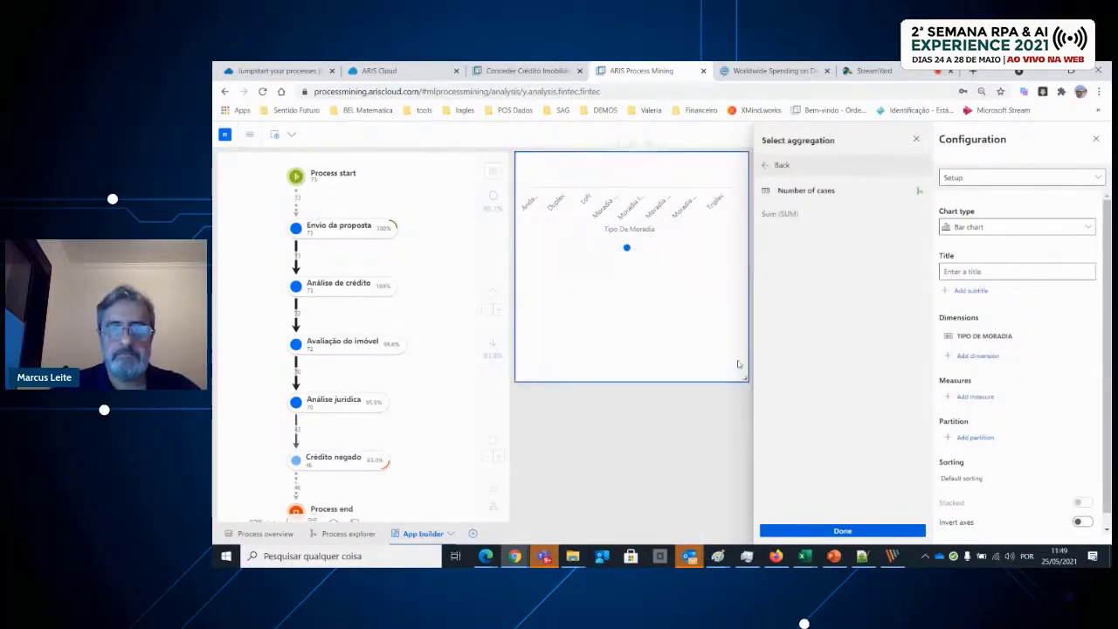
# Close the aggregation selection and delete the bar chart component from the app
pyautogui.click(673, 419)
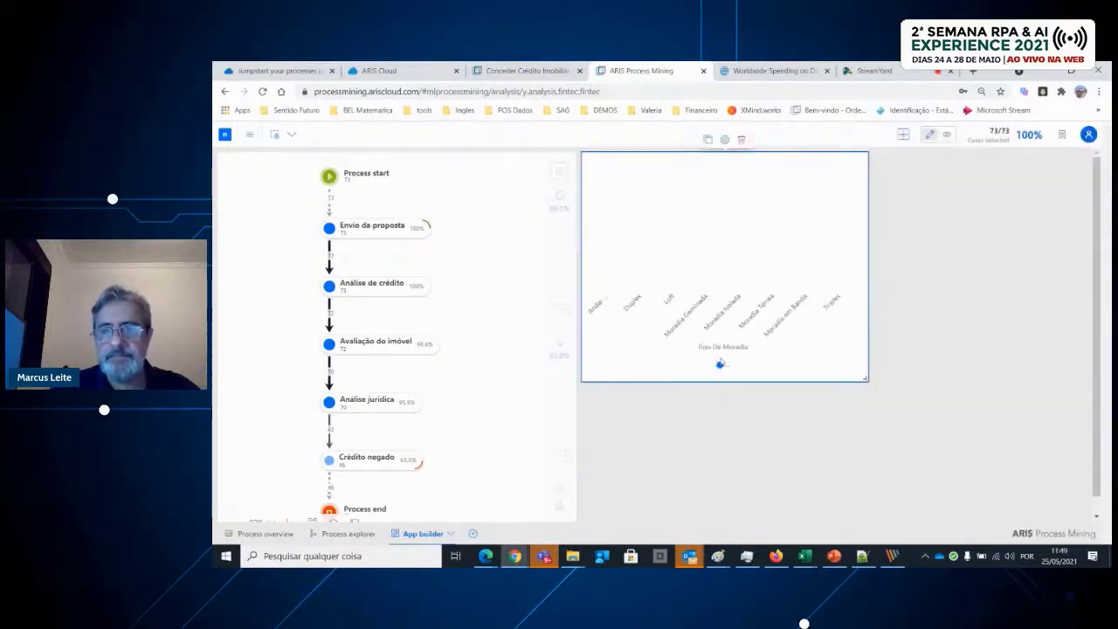
pyautogui.click(741, 145)
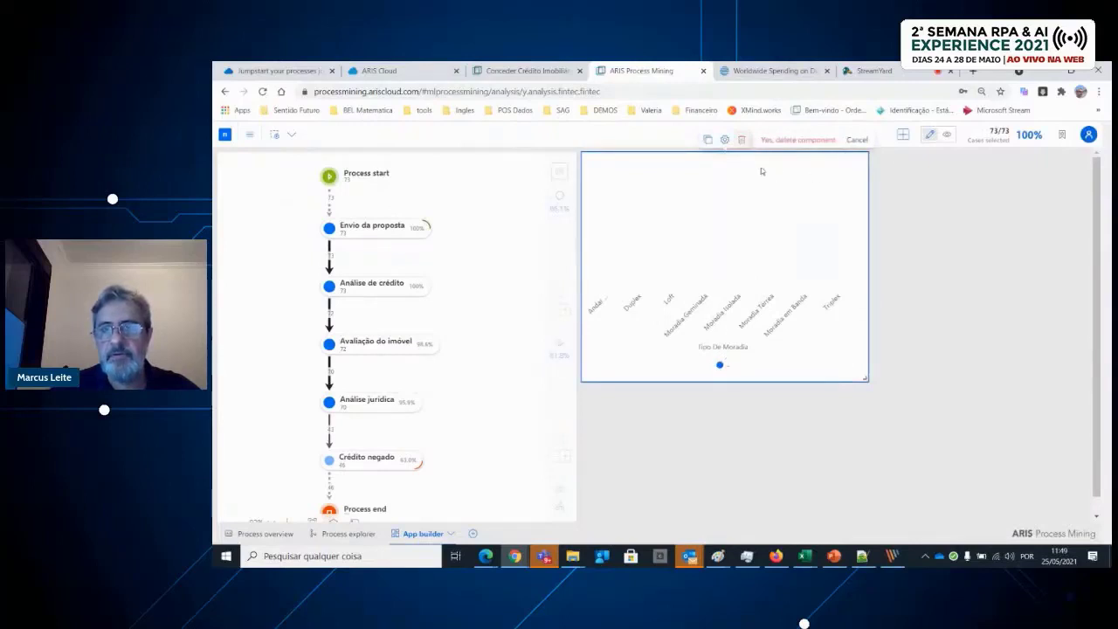
pyautogui.click(798, 140)
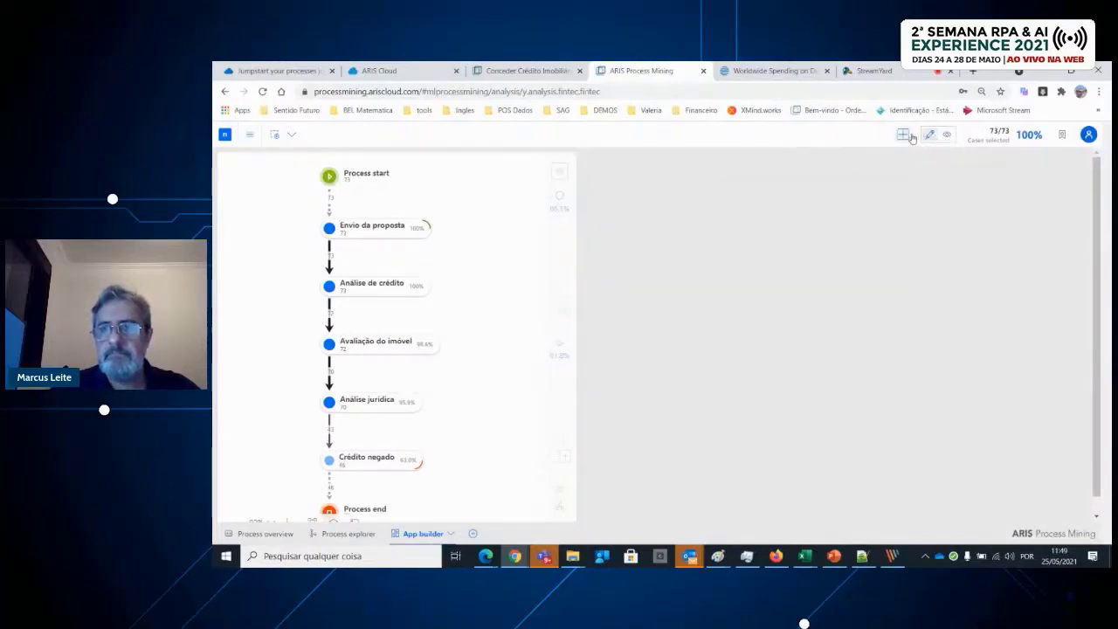
# Add a pie chart component beside the process map with Tipo De Moradia as its dimension
pyautogui.click(908, 137)
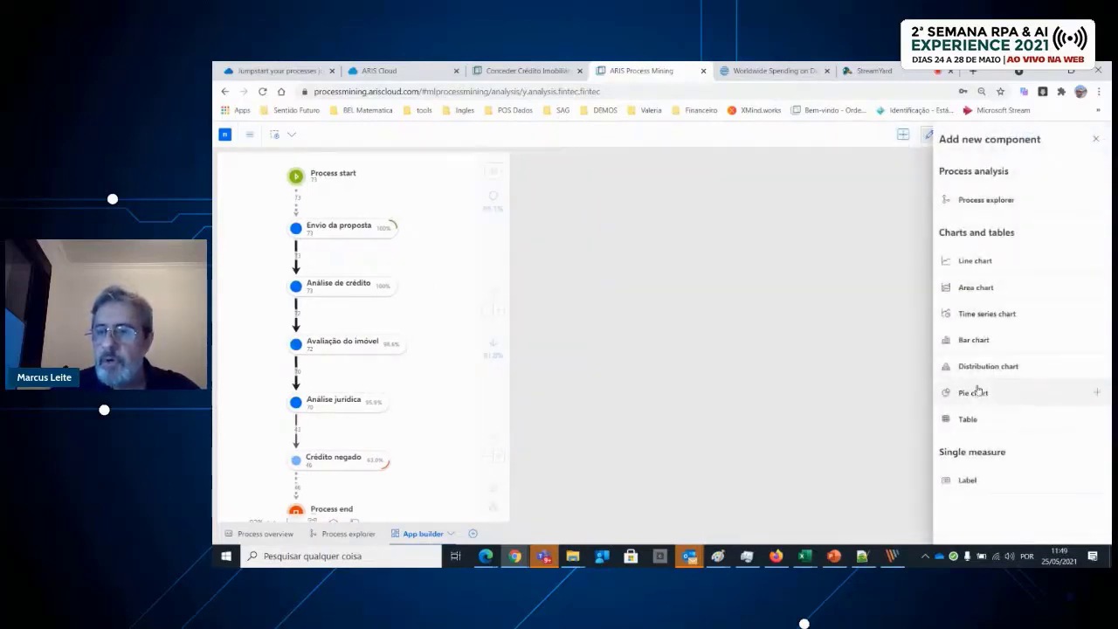
pyautogui.click(977, 392)
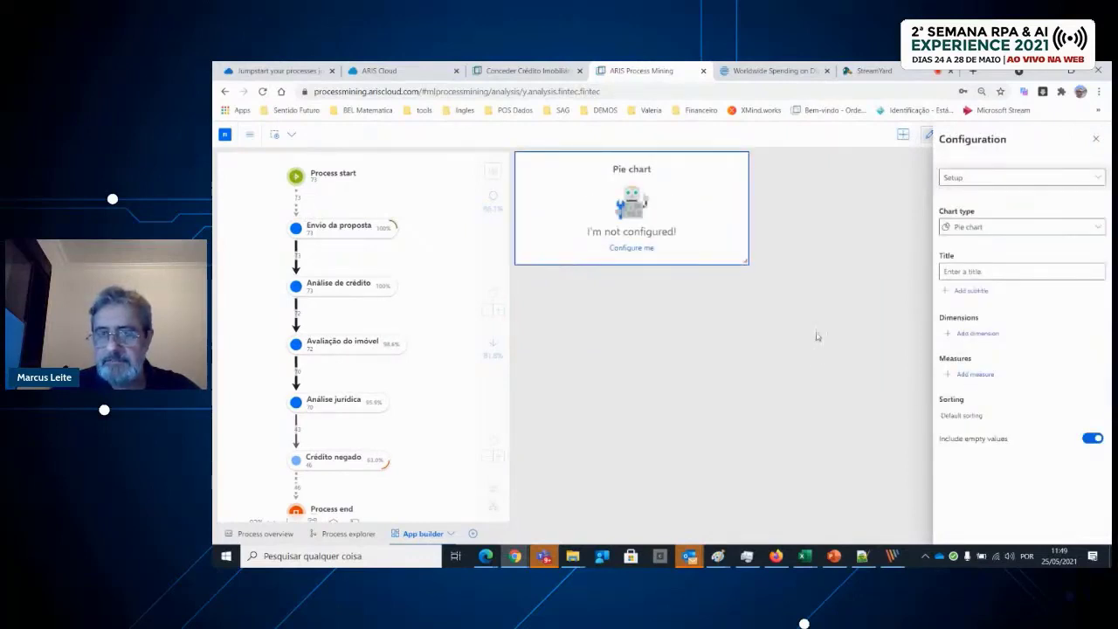
pyautogui.click(978, 334)
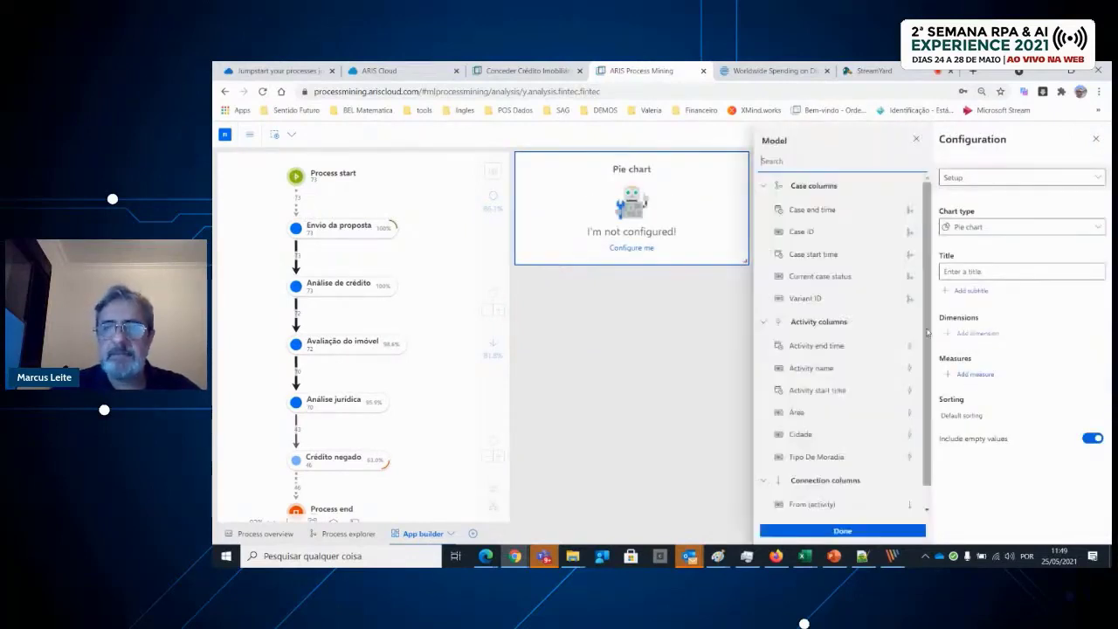
pyautogui.click(834, 457)
# Try to add Number of cases as the pie chart's measure, and delete the pie chart component
pyautogui.click(976, 397)
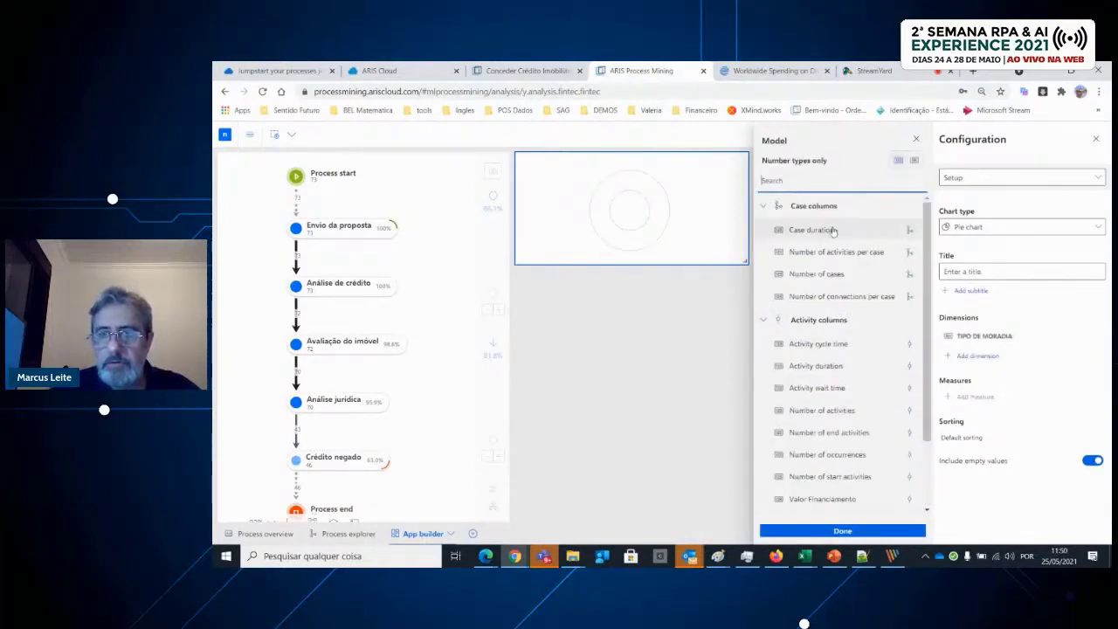
pyautogui.click(815, 274)
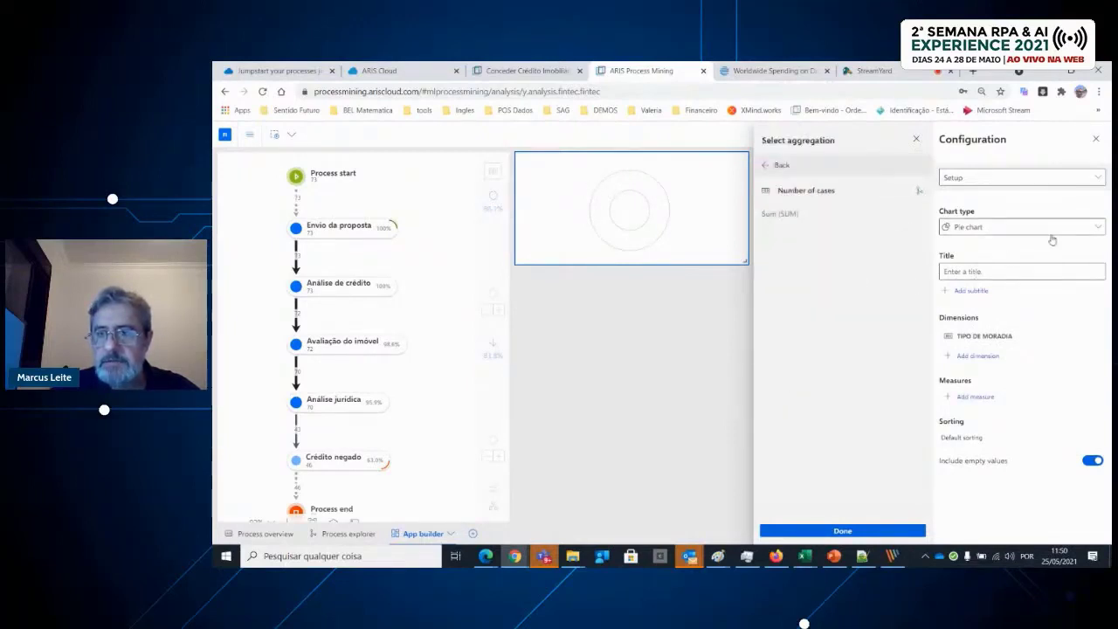
pyautogui.click(870, 531)
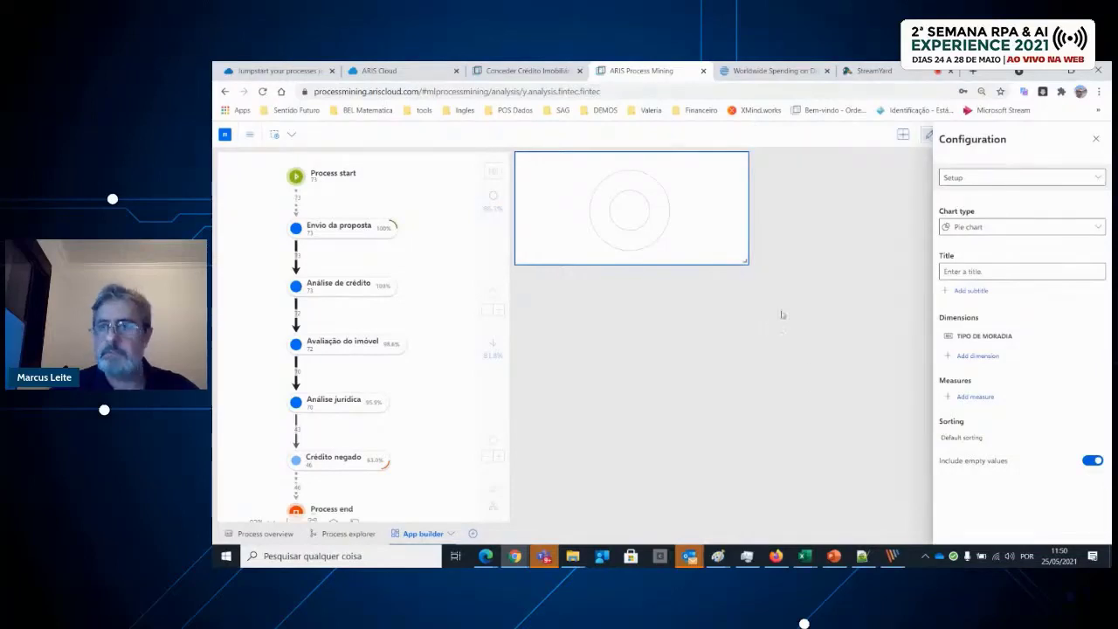
pyautogui.click(780, 315)
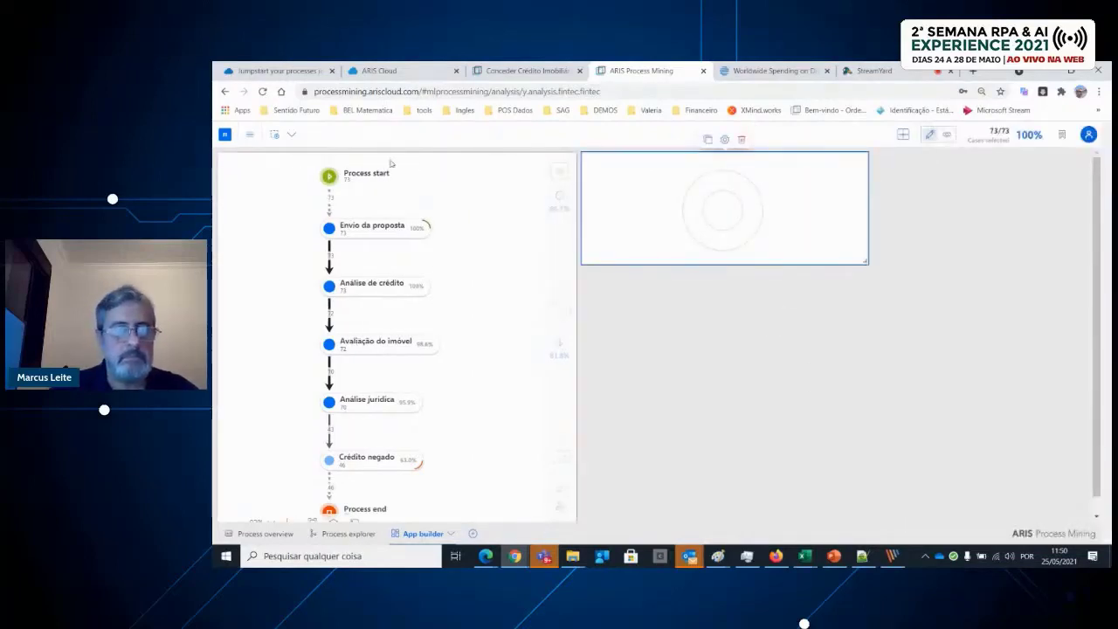
pyautogui.click(930, 136)
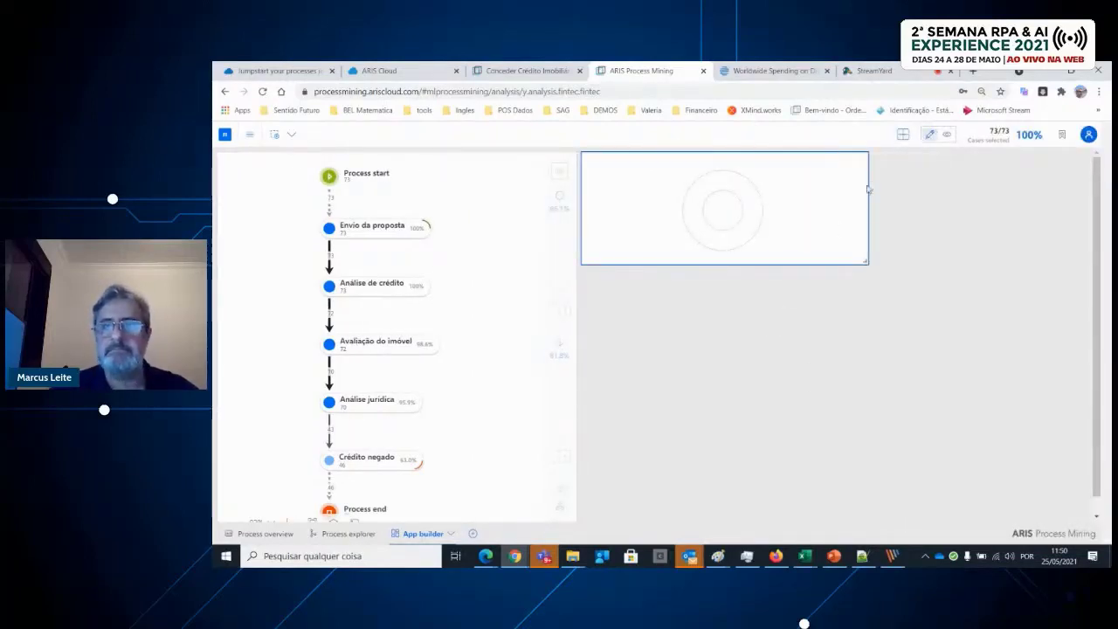
pyautogui.click(742, 140)
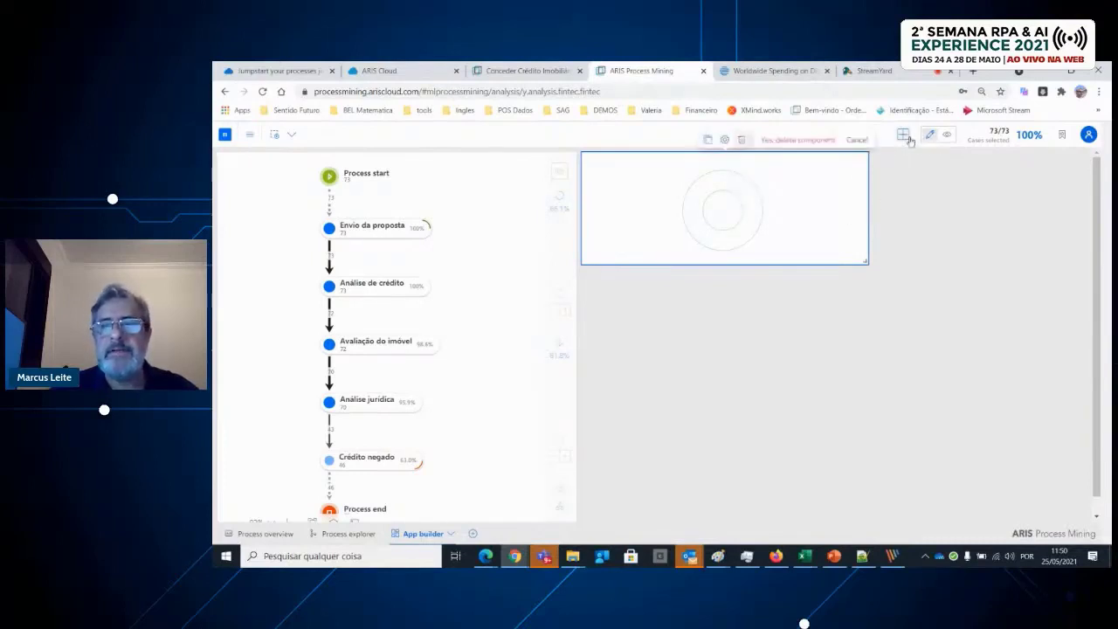
# Add a new bar chart component beside the process map and use Tipo De Moradia as its dimension
pyautogui.click(903, 136)
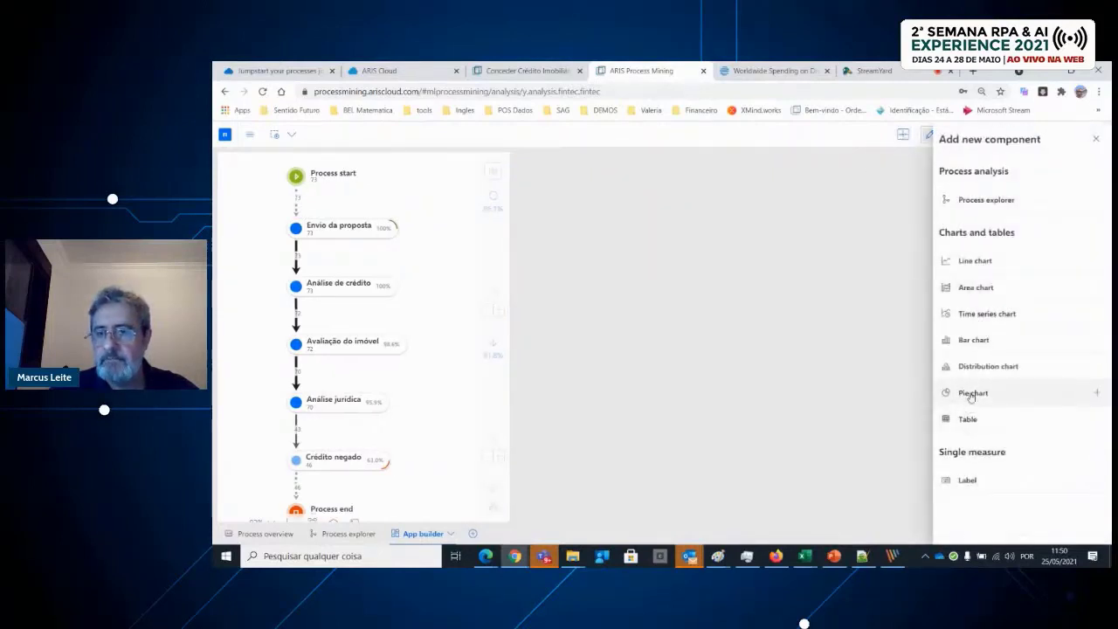
pyautogui.click(964, 341)
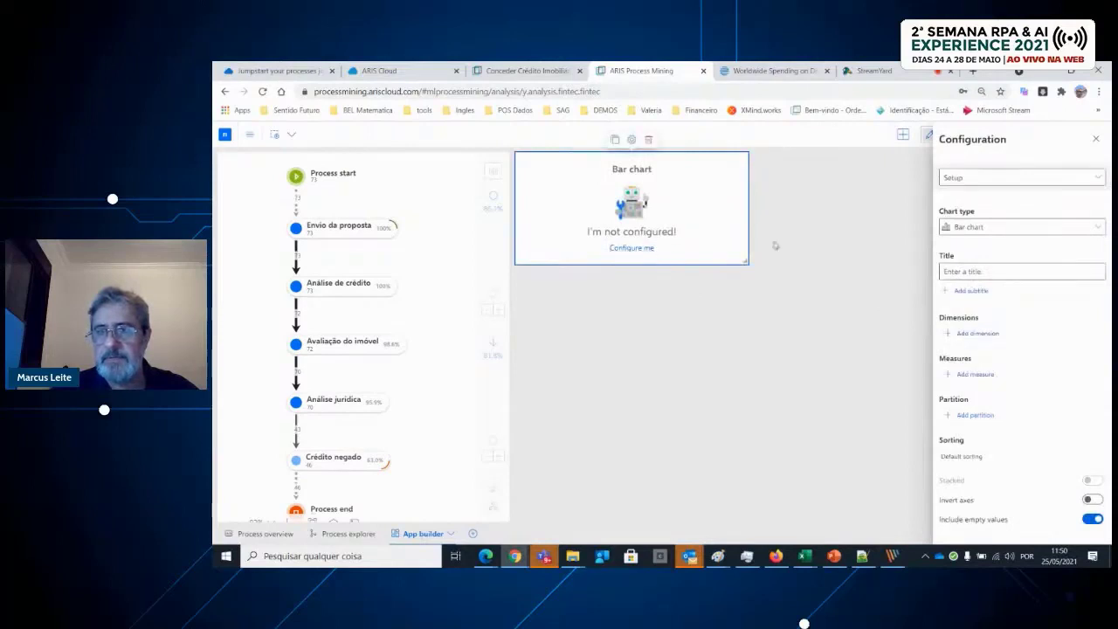
pyautogui.click(966, 333)
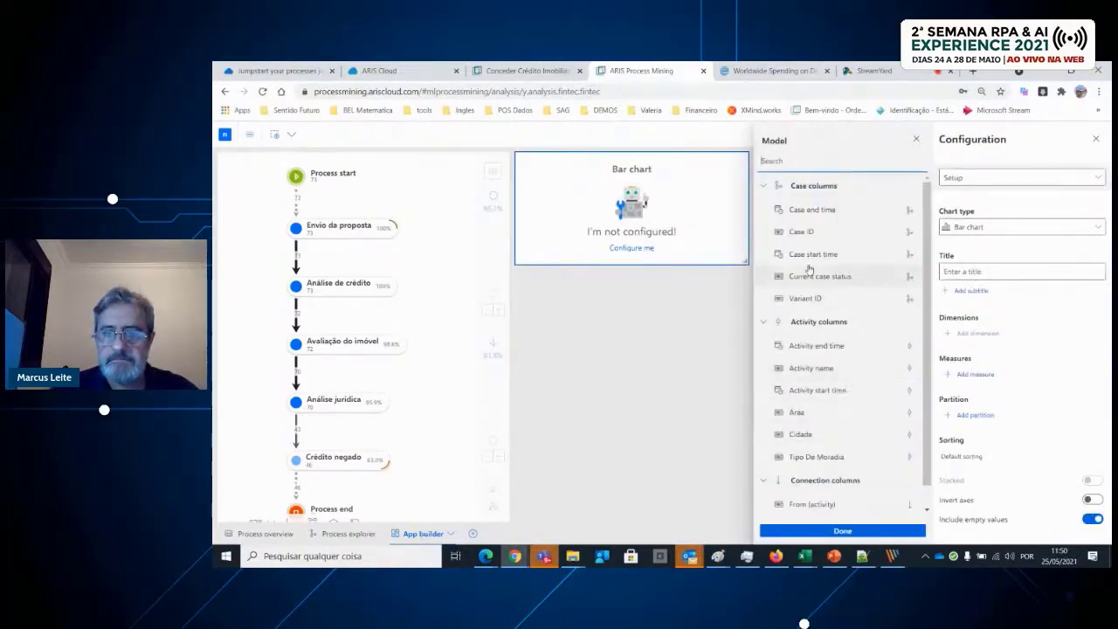
pyautogui.click(816, 457)
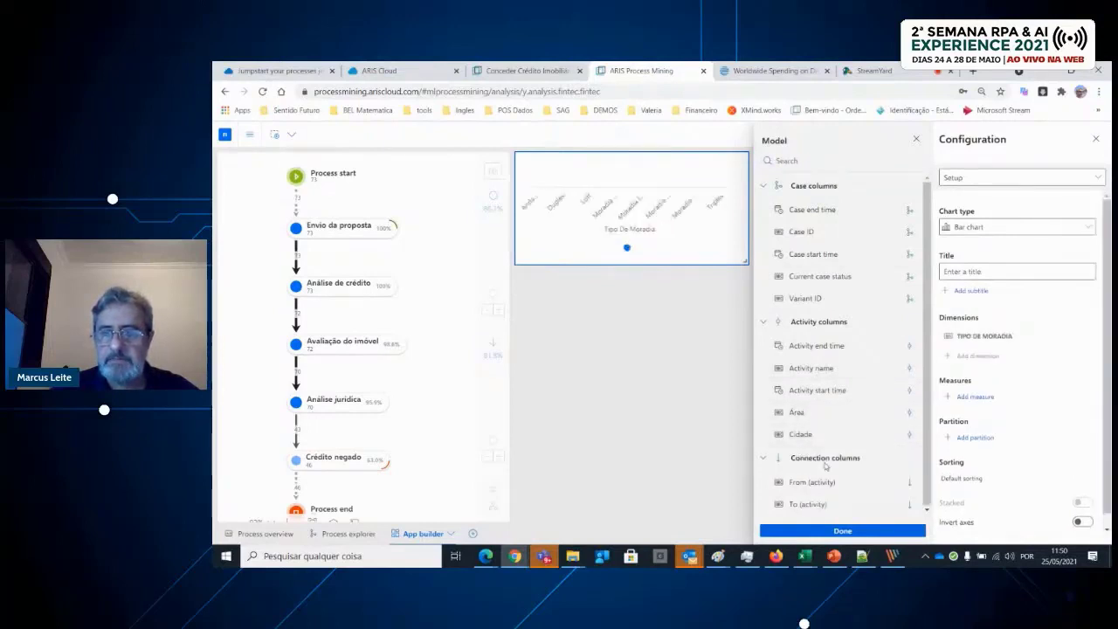
# Try to add Number of cases as the new bar chart's measure, and enlarge the chart to about twice its height
pyautogui.click(977, 404)
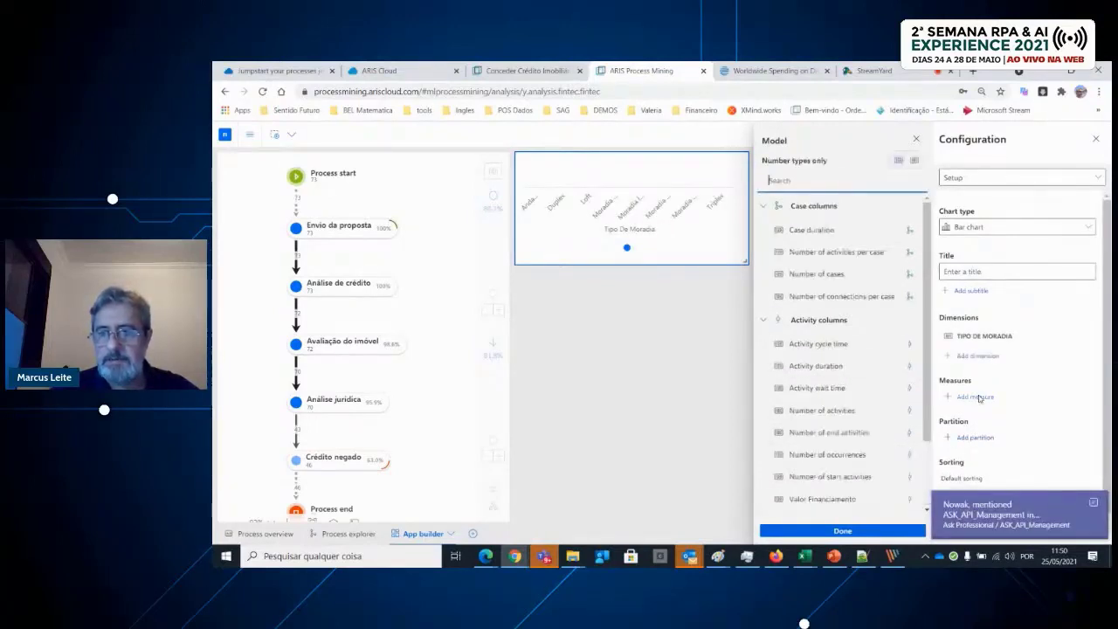
pyautogui.click(803, 274)
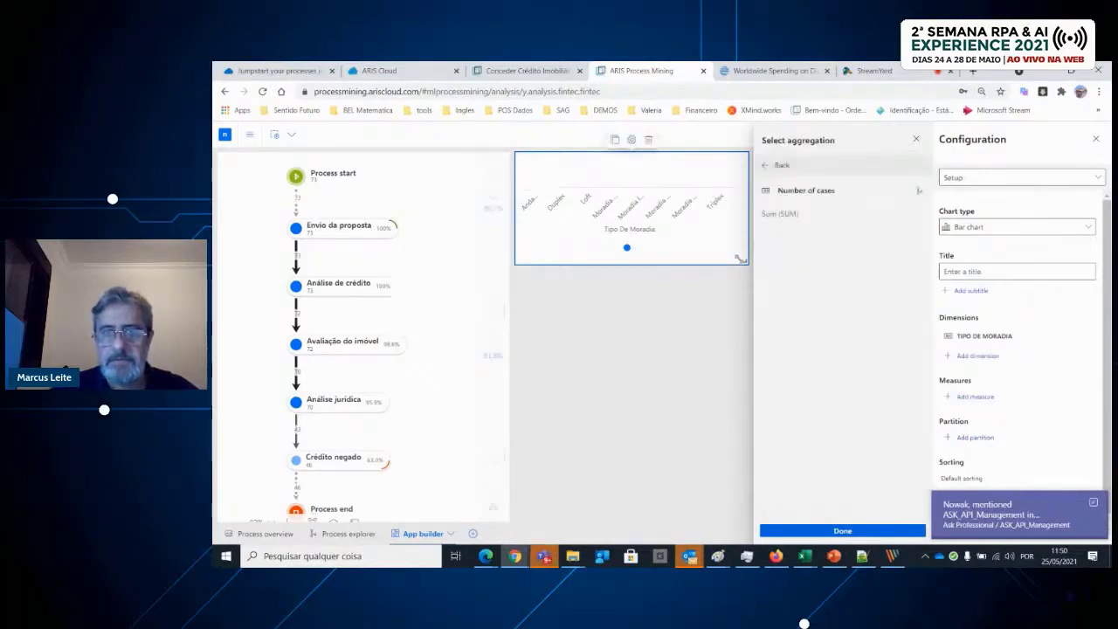
pyautogui.moveTo(737, 301); pyautogui.dragTo(736, 393)
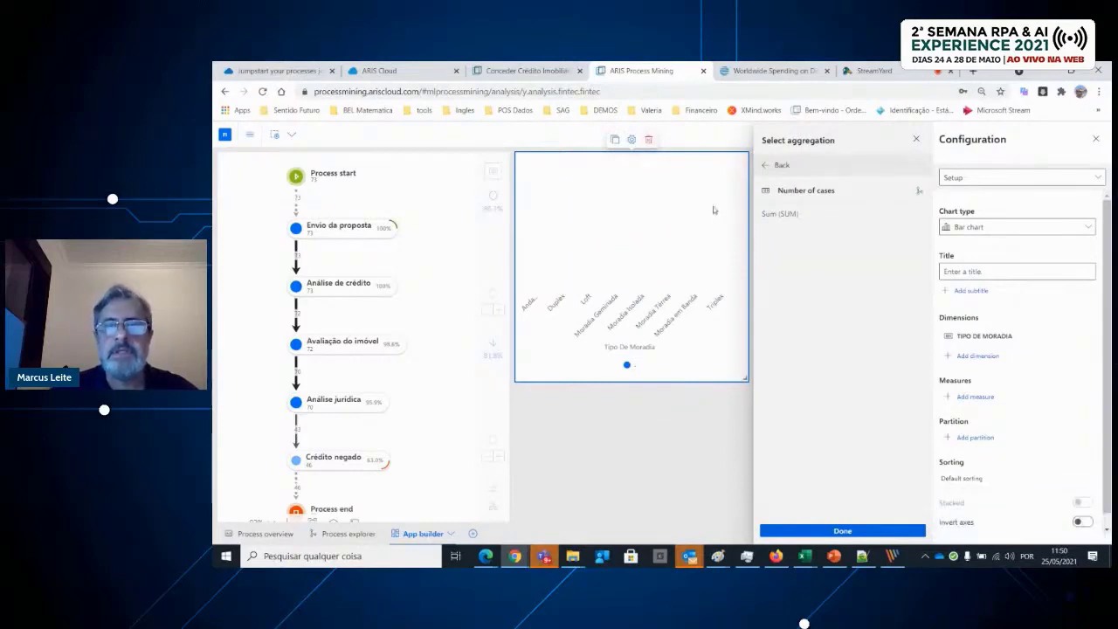
pyautogui.click(636, 494)
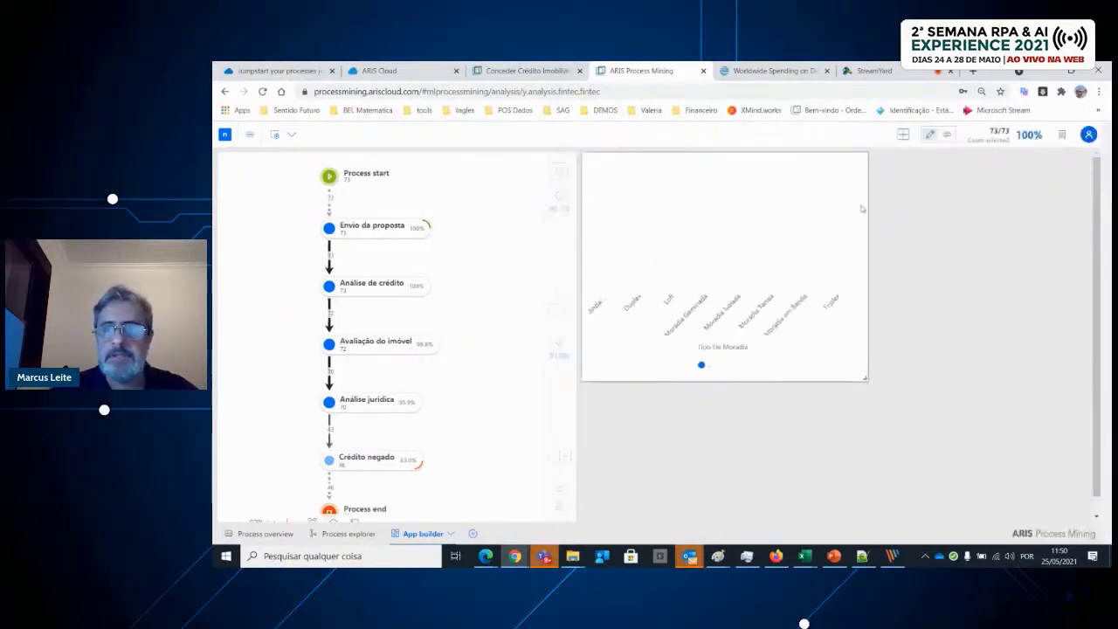
# Preview the app in view mode, examine the details of the Envio da proposta activity, and return to edit mode
pyautogui.click(947, 137)
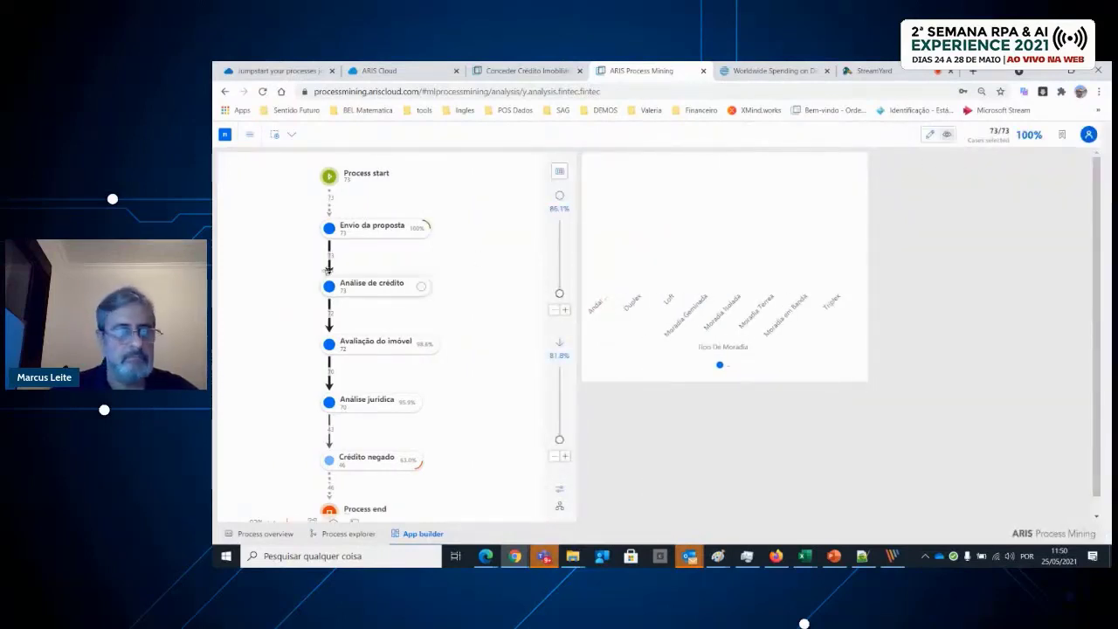
pyautogui.click(359, 229)
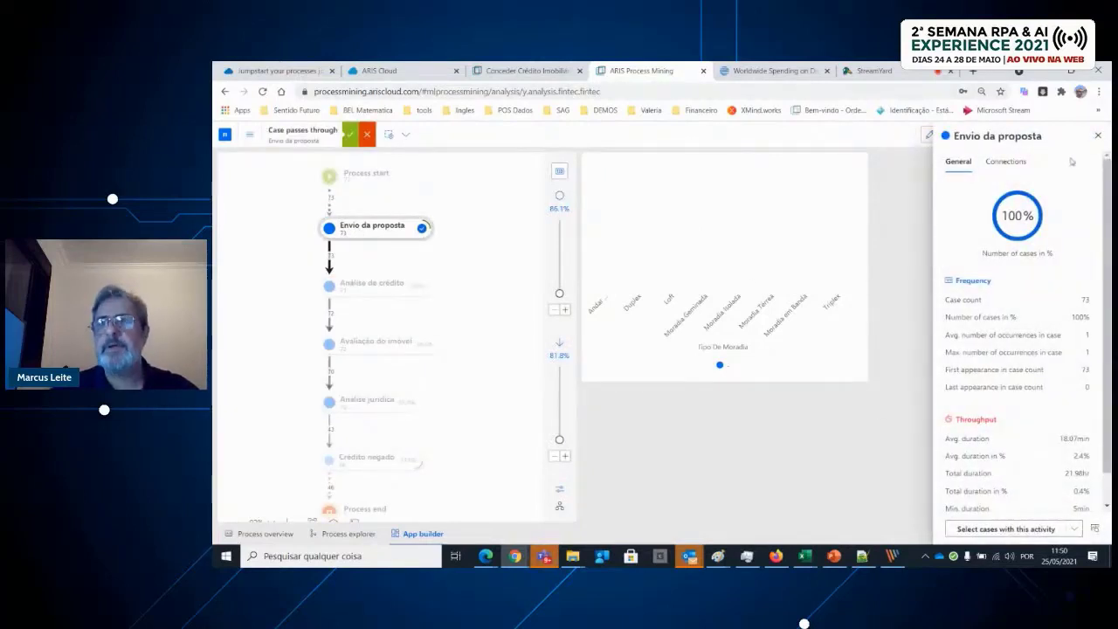
pyautogui.click(1099, 134)
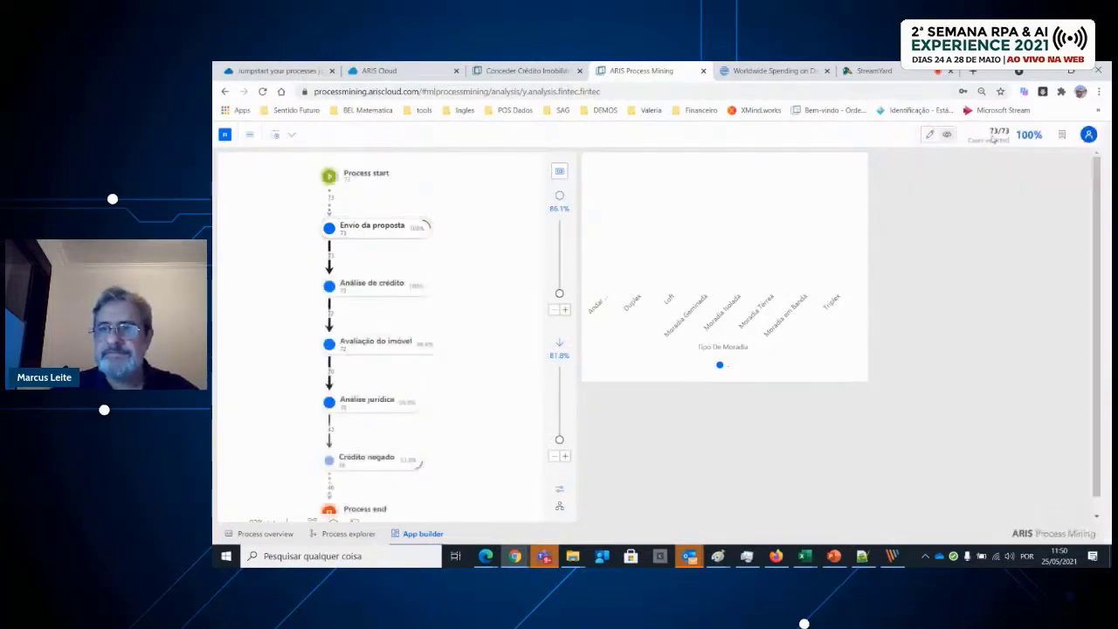
pyautogui.click(932, 135)
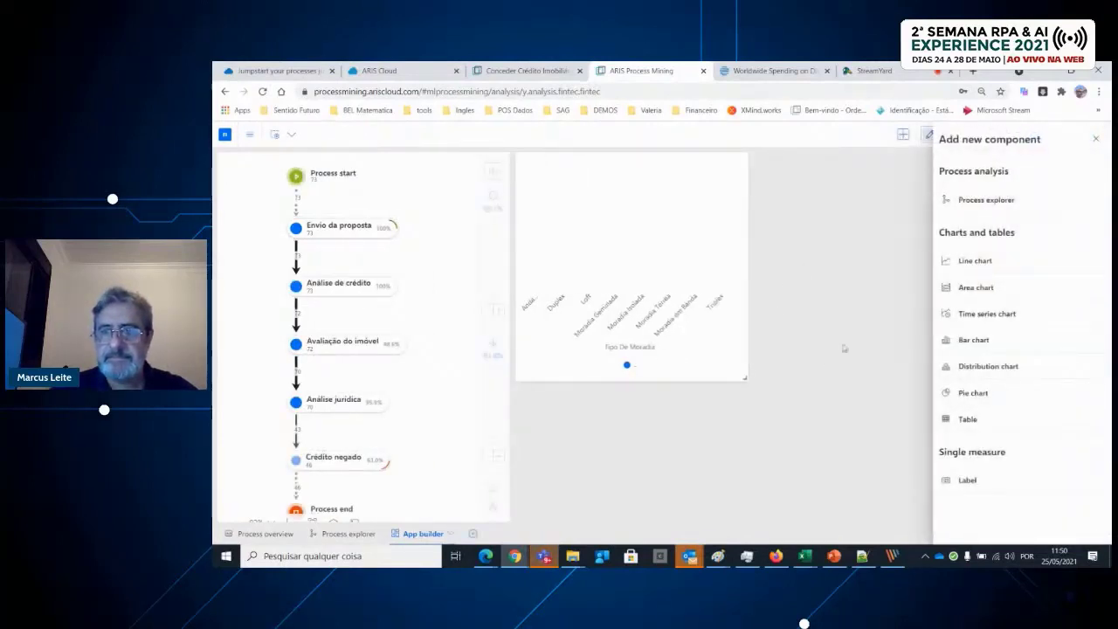
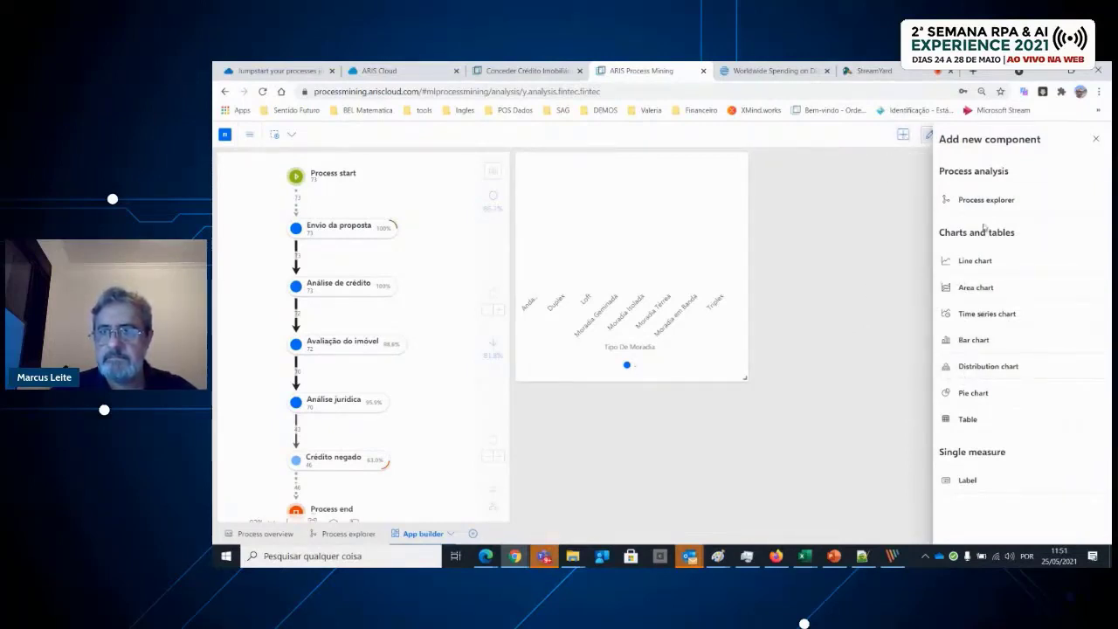
# Discard the unconfigured bar chart attempt by deleting the whole App builder app from the analysis
pyautogui.click(1095, 138)
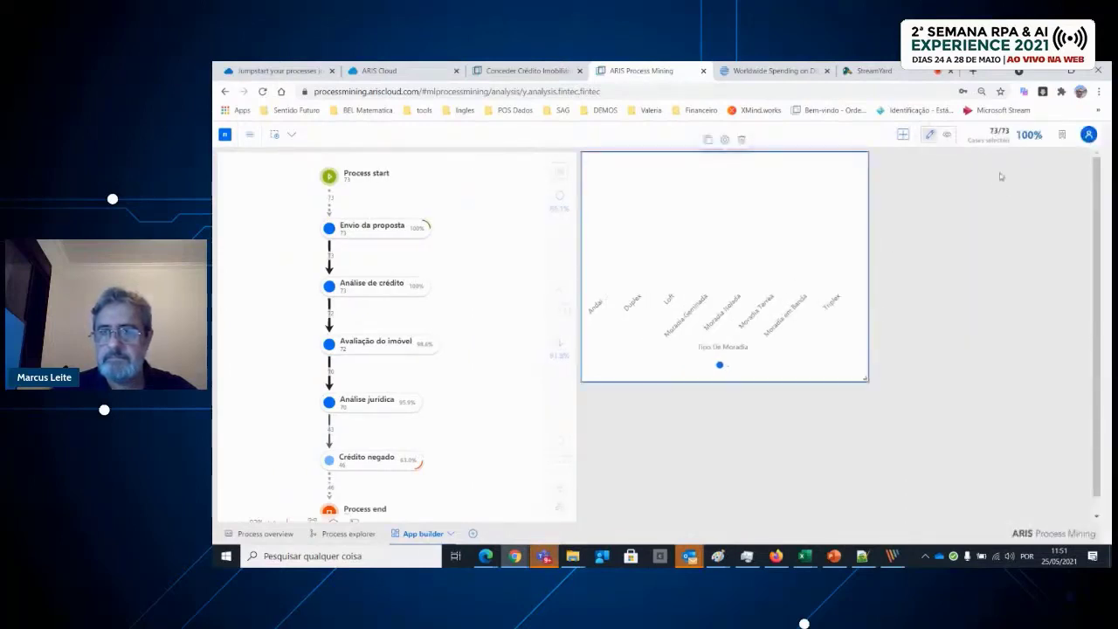
pyautogui.click(741, 140)
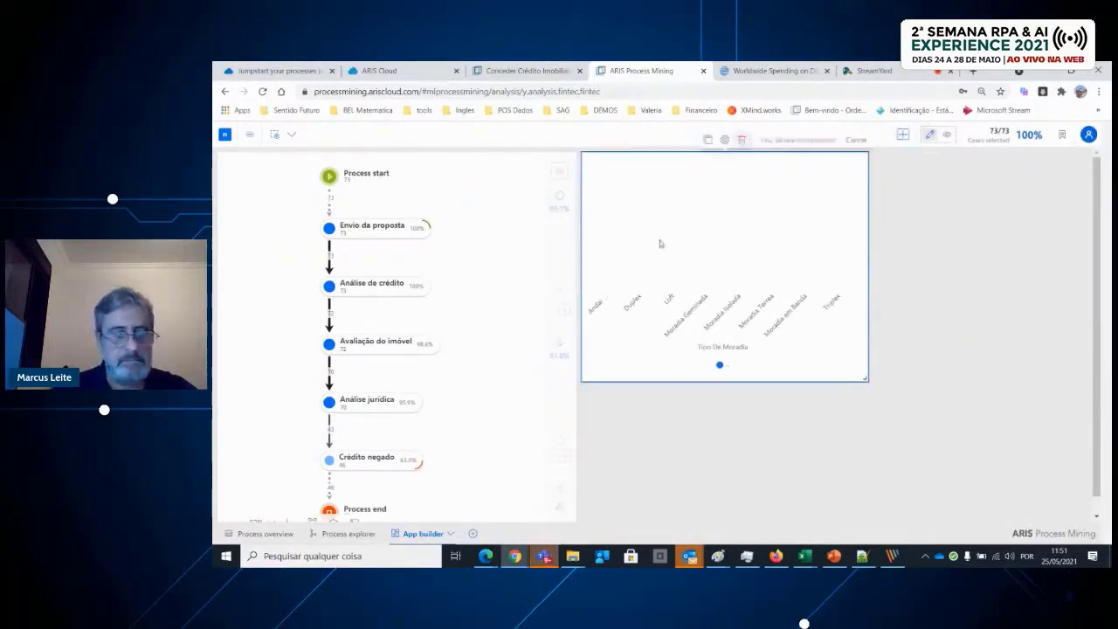
pyautogui.click(451, 533)
pyautogui.click(469, 513)
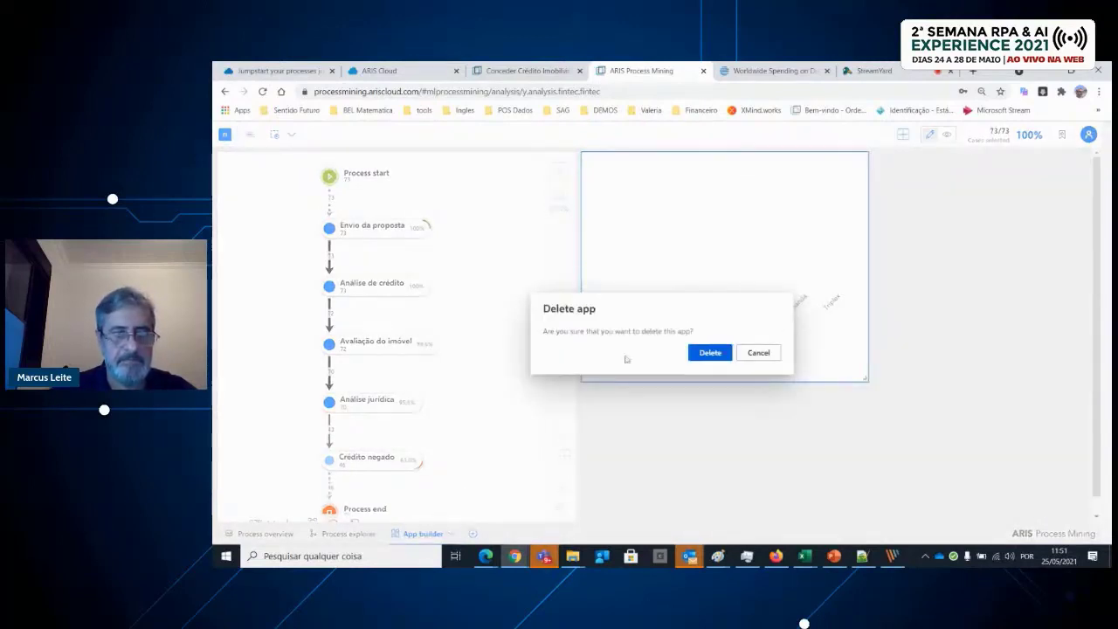
pyautogui.click(709, 353)
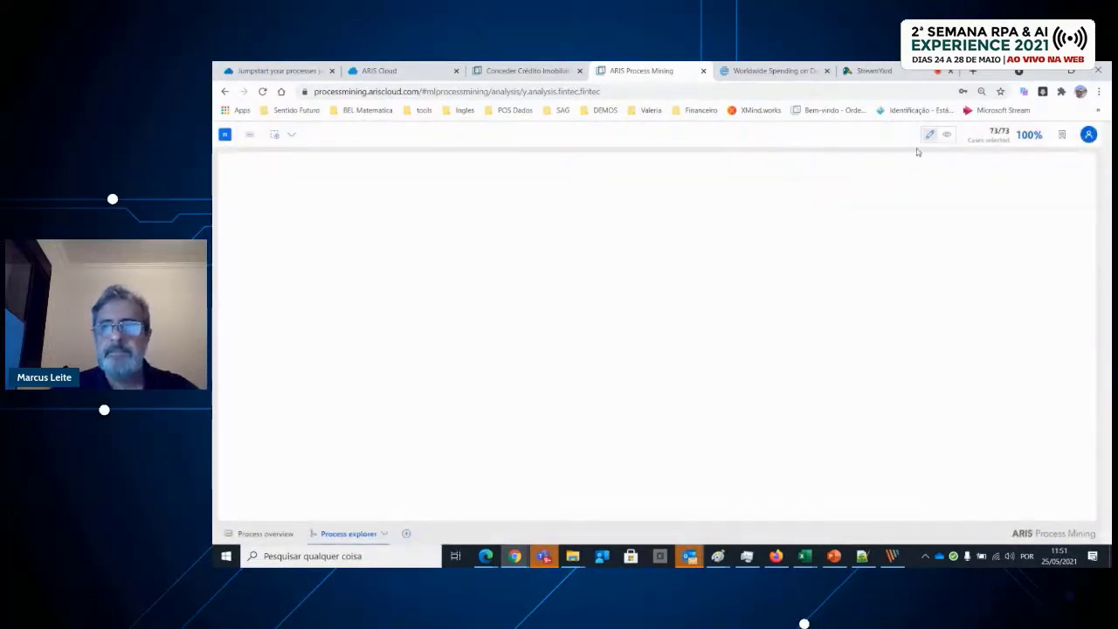
# Create a new App builder app in the analysis and add a bar chart component to it
pyautogui.click(929, 137)
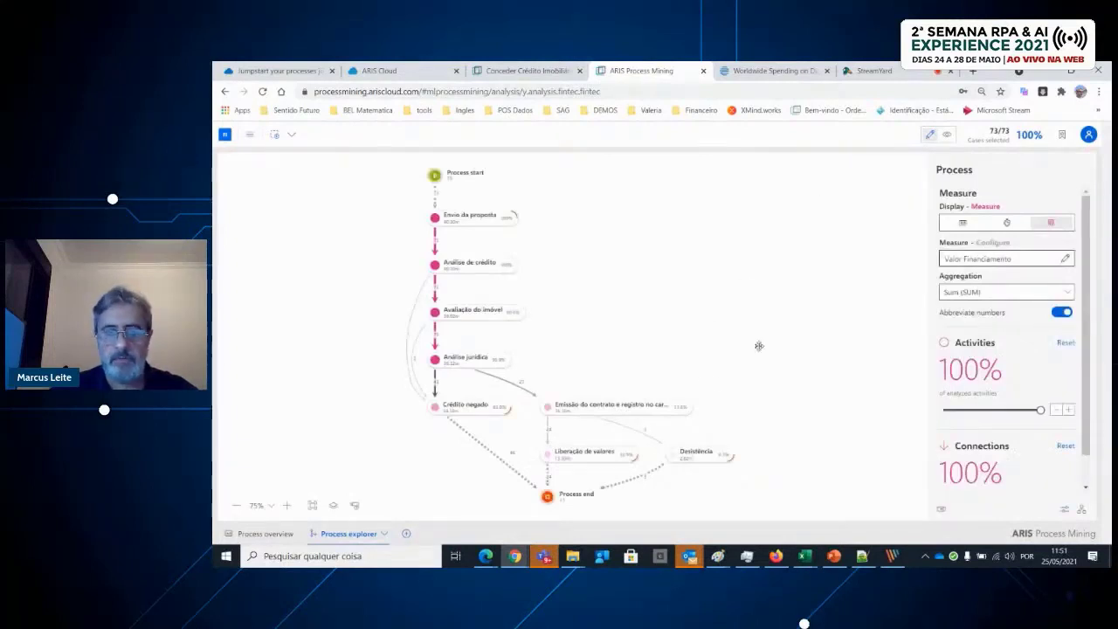
pyautogui.click(406, 533)
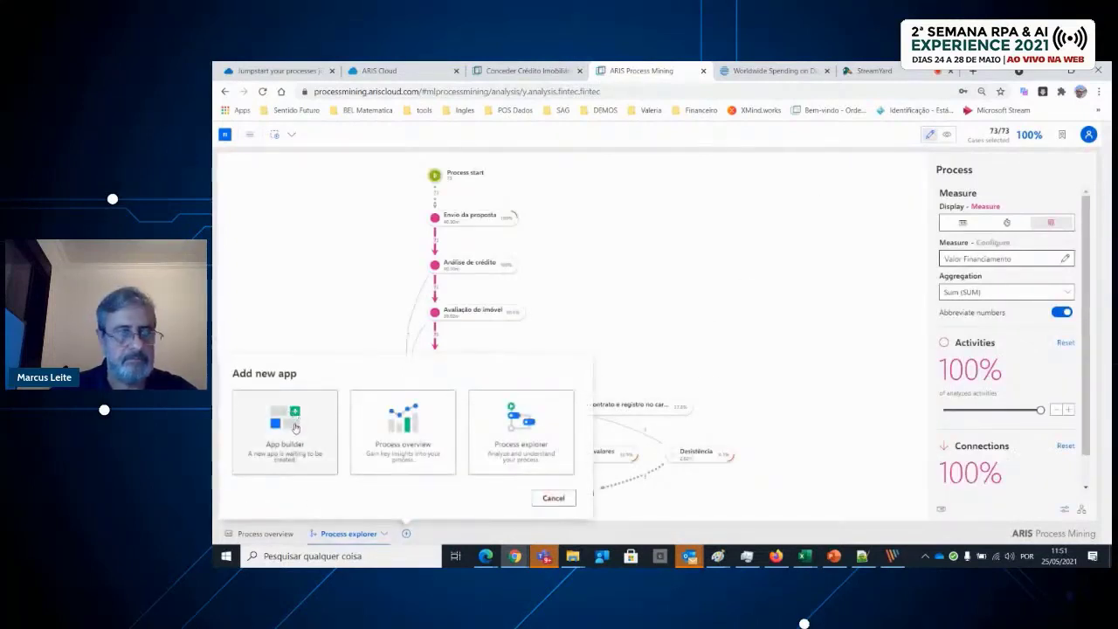
pyautogui.click(295, 426)
pyautogui.click(902, 136)
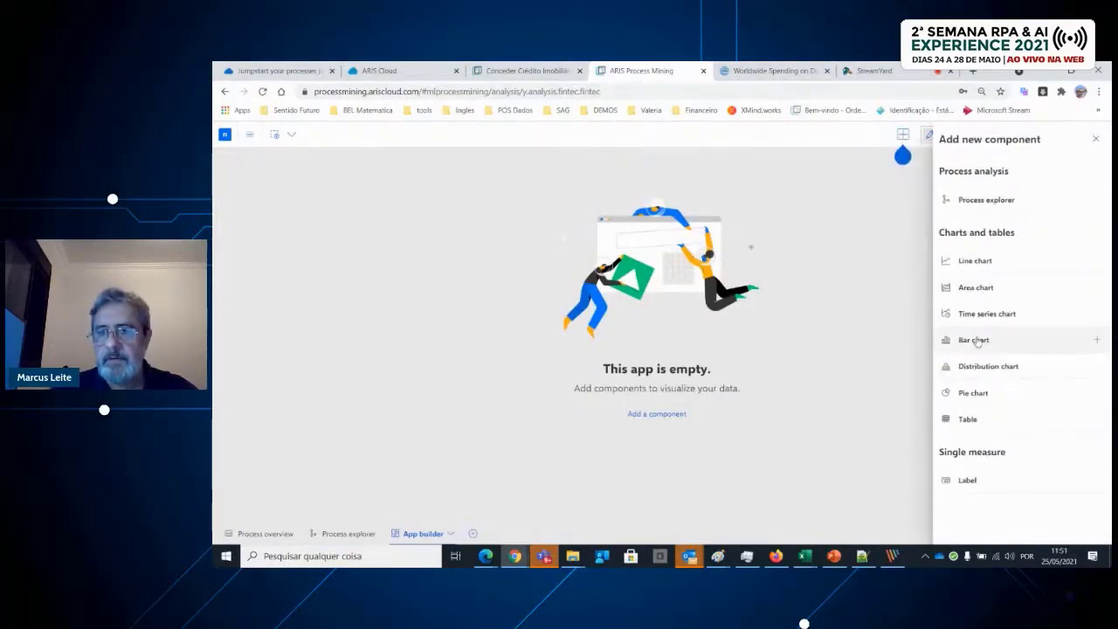
pyautogui.click(973, 340)
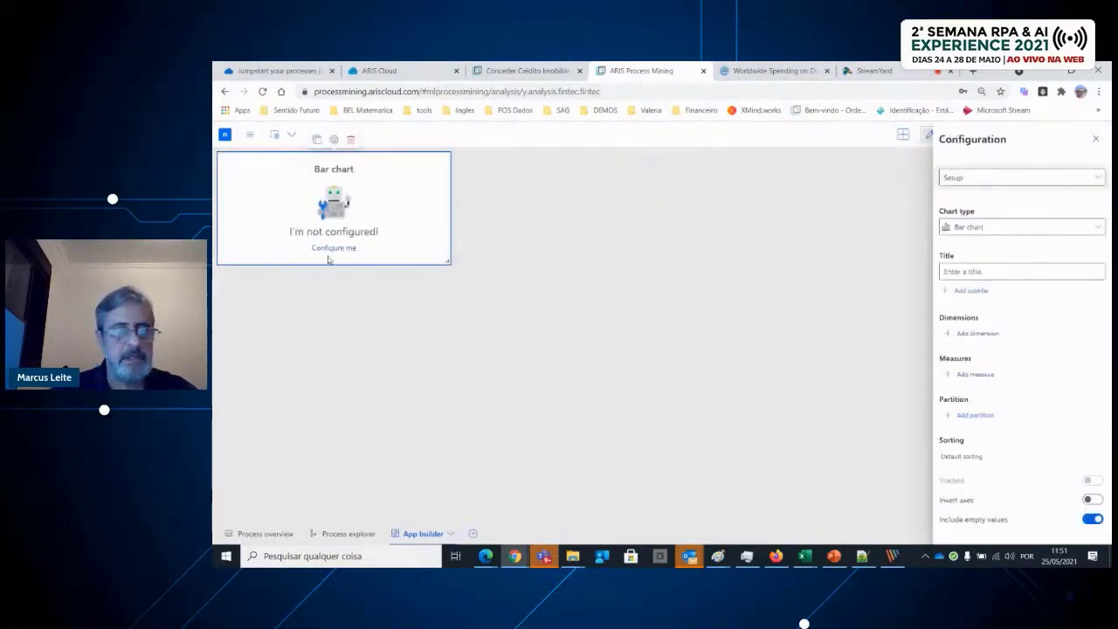
# Configure the bar chart with Tipo De Moradia as dimension and the sum of Number of cases as measure, and enlarge the chart
pyautogui.click(980, 335)
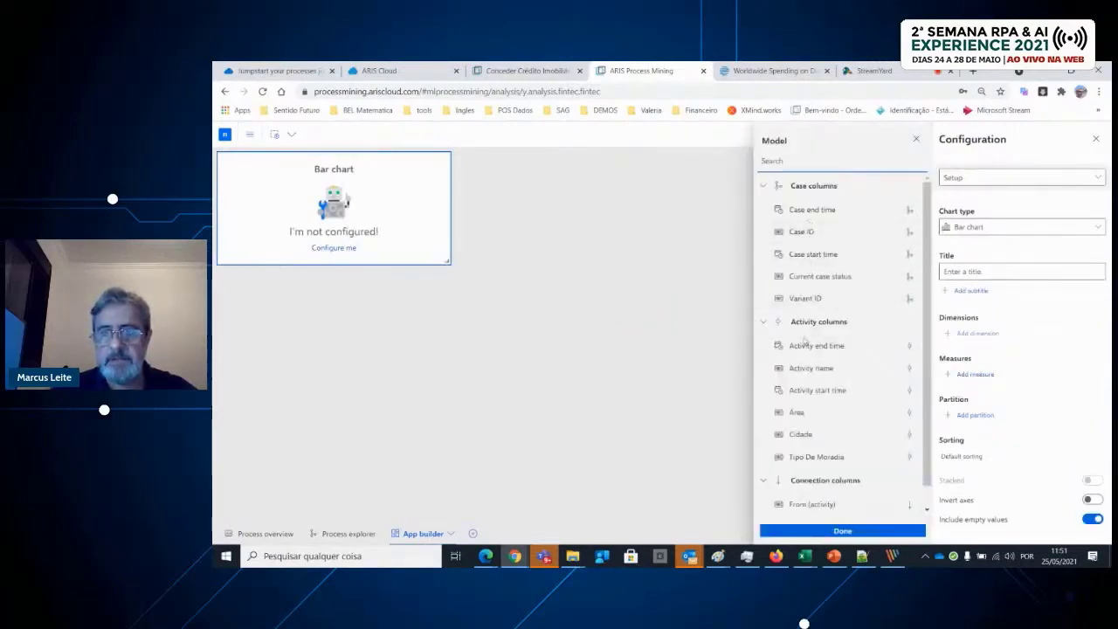
pyautogui.click(815, 456)
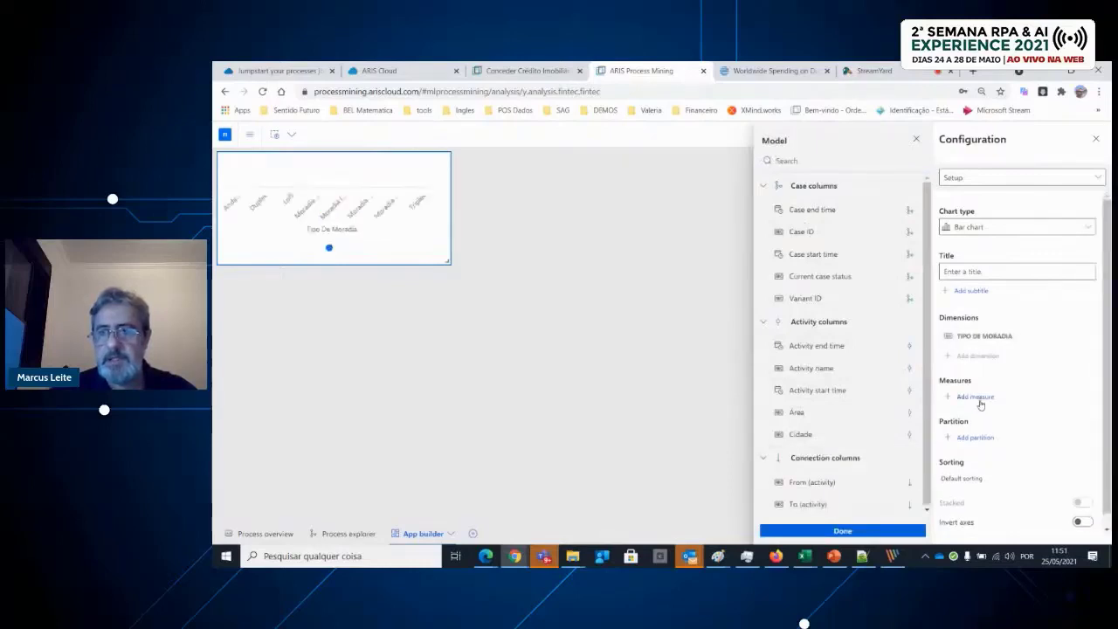
pyautogui.click(976, 396)
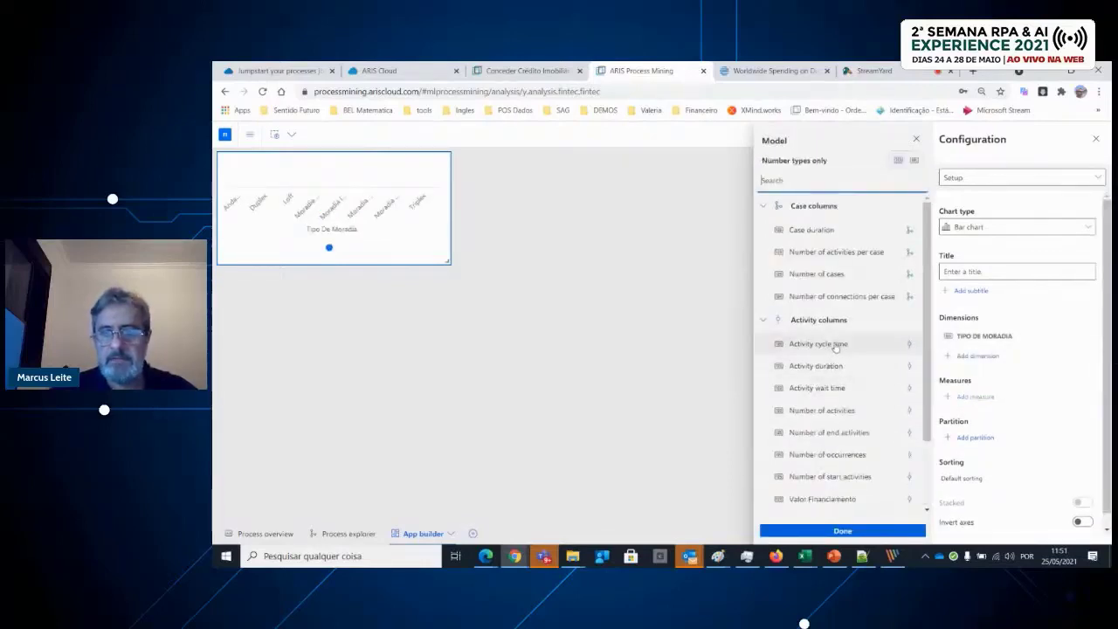
pyautogui.click(821, 274)
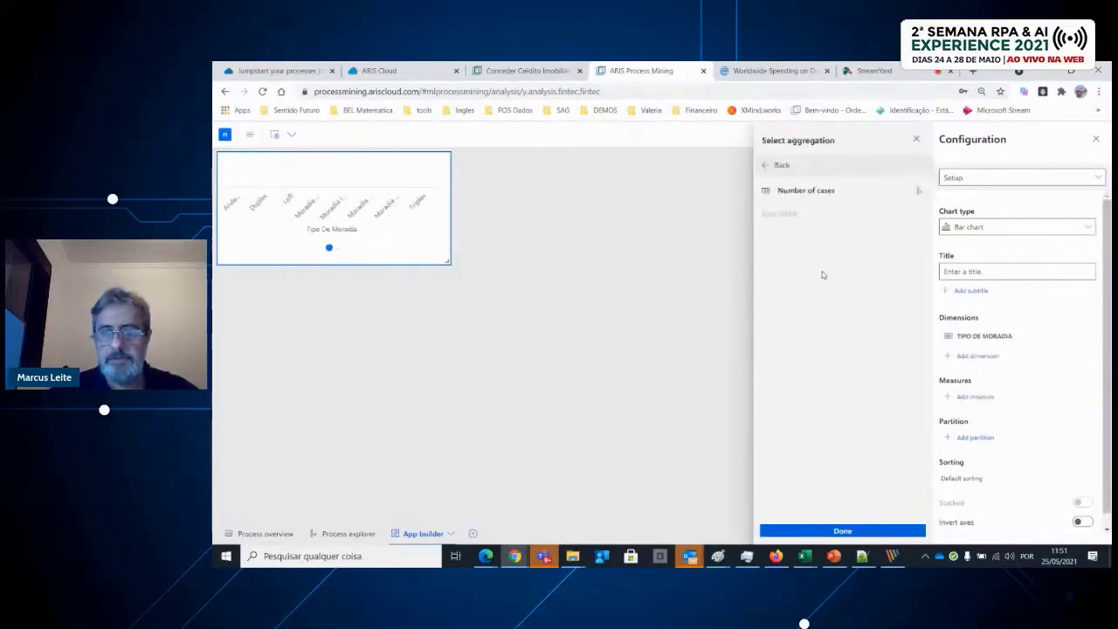
pyautogui.click(780, 213)
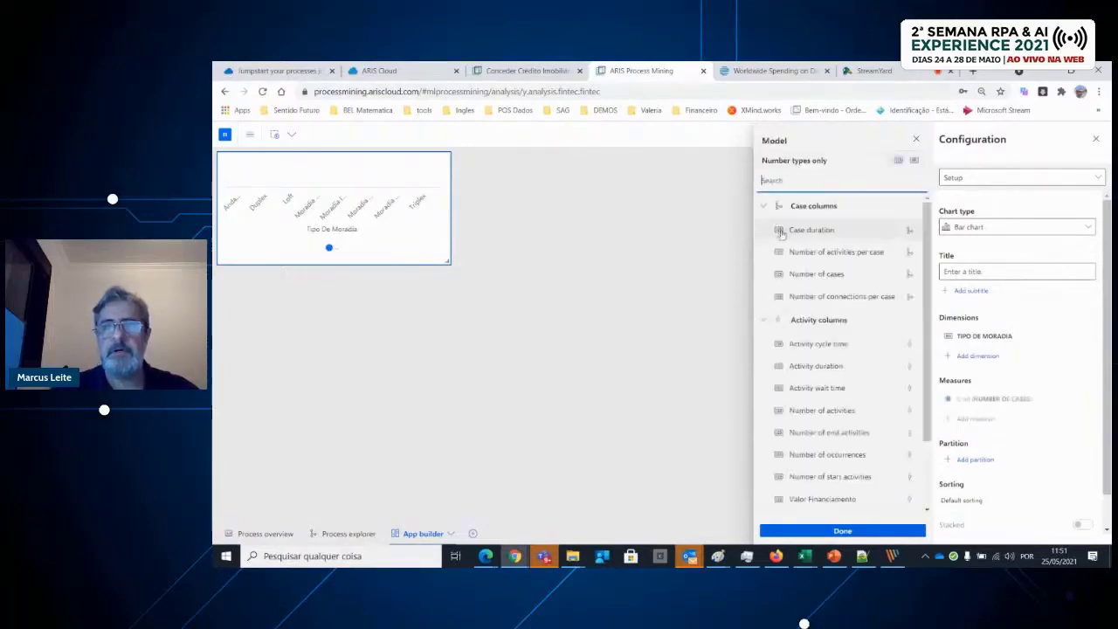
pyautogui.moveTo(448, 261); pyautogui.dragTo(572, 421)
pyautogui.click(628, 311)
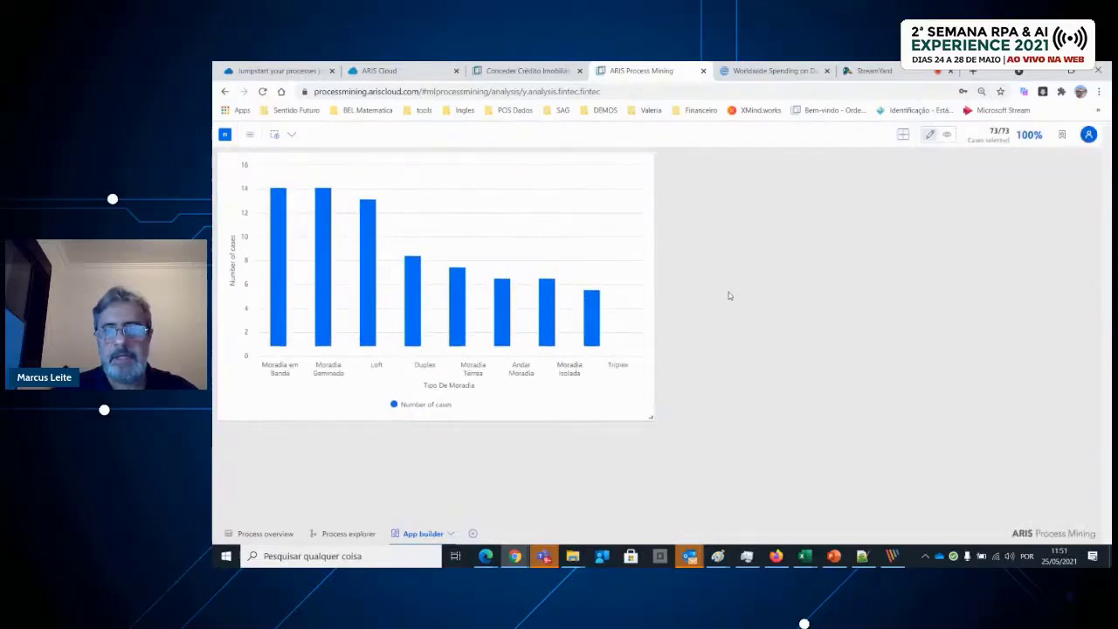
# Add a Process explorer component, arrange it to the left of the bar chart, and enlarge it to about three times its height
pyautogui.click(902, 135)
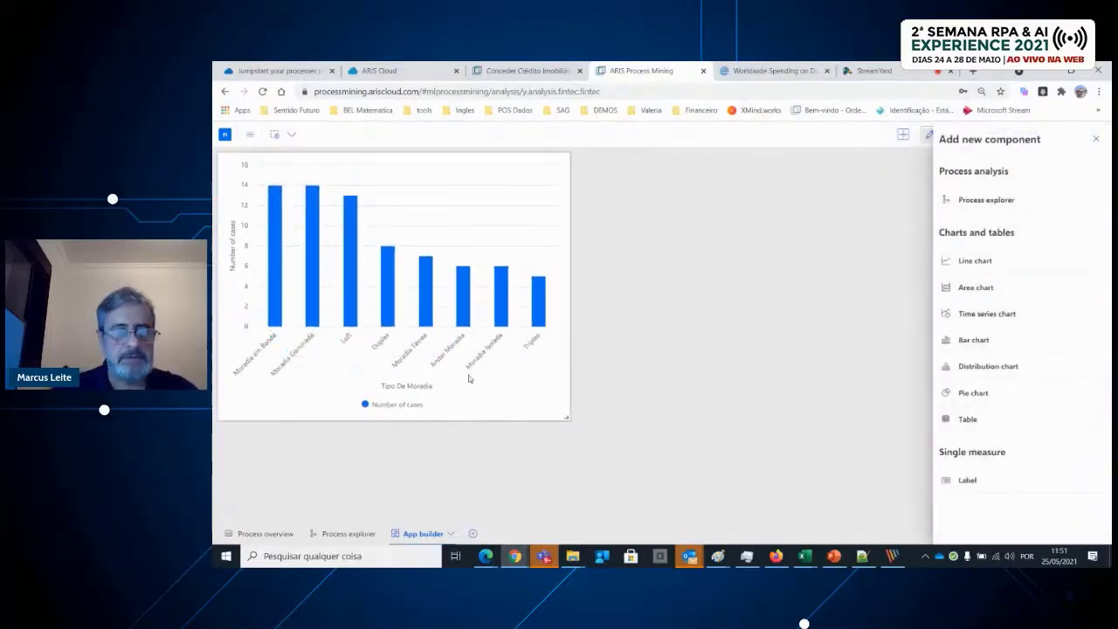
pyautogui.click(971, 201)
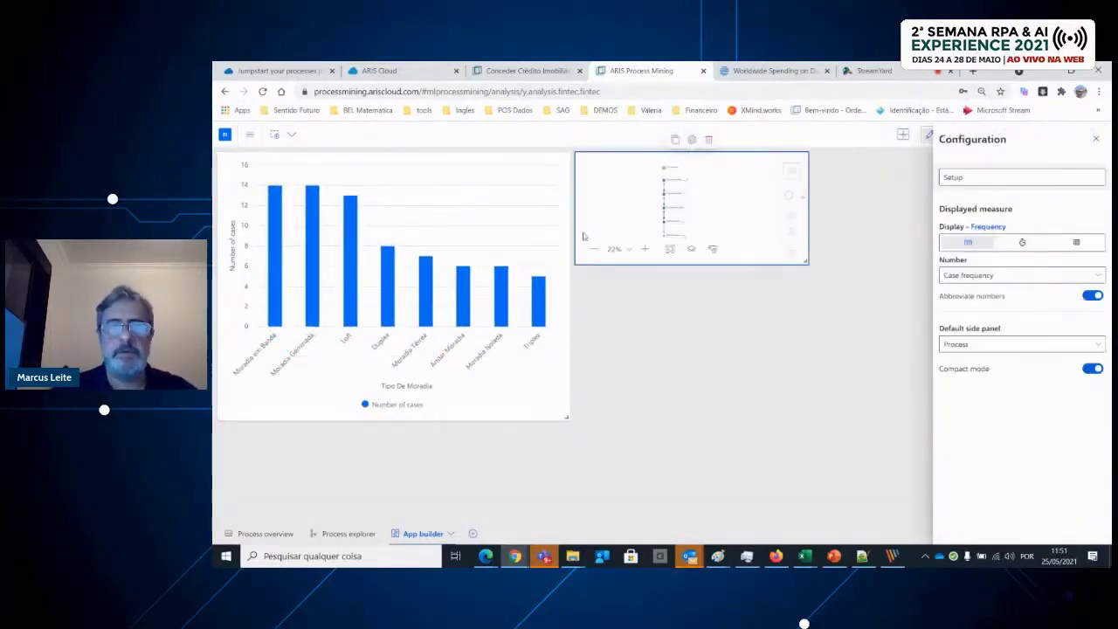
pyautogui.moveTo(419, 210); pyautogui.dragTo(748, 307)
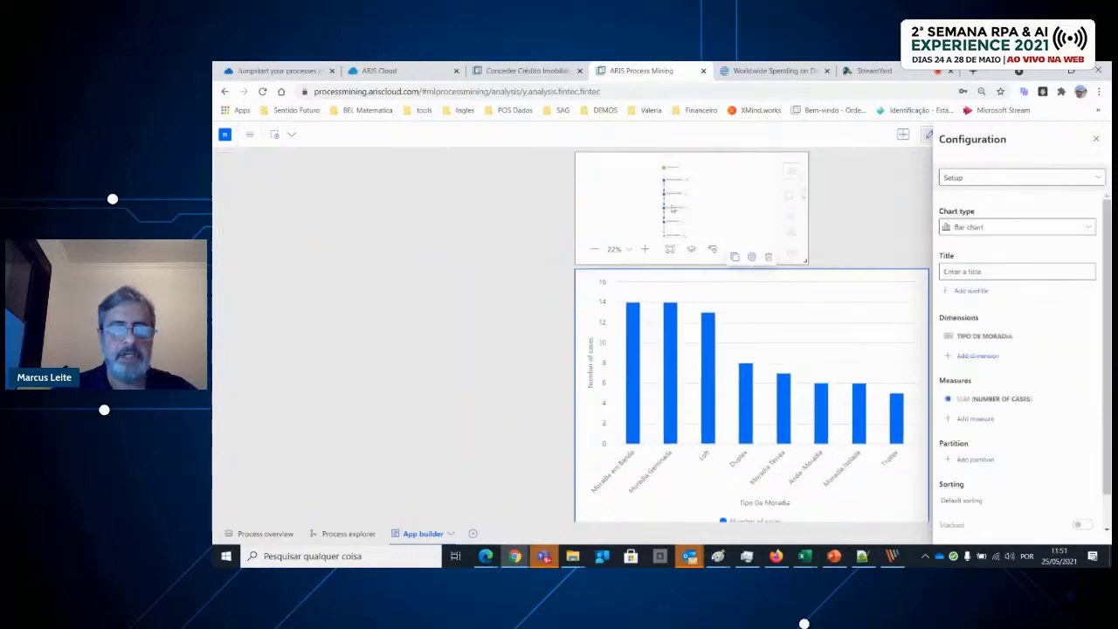
pyautogui.moveTo(689, 209); pyautogui.dragTo(367, 201)
pyautogui.moveTo(580, 183); pyautogui.dragTo(461, 186)
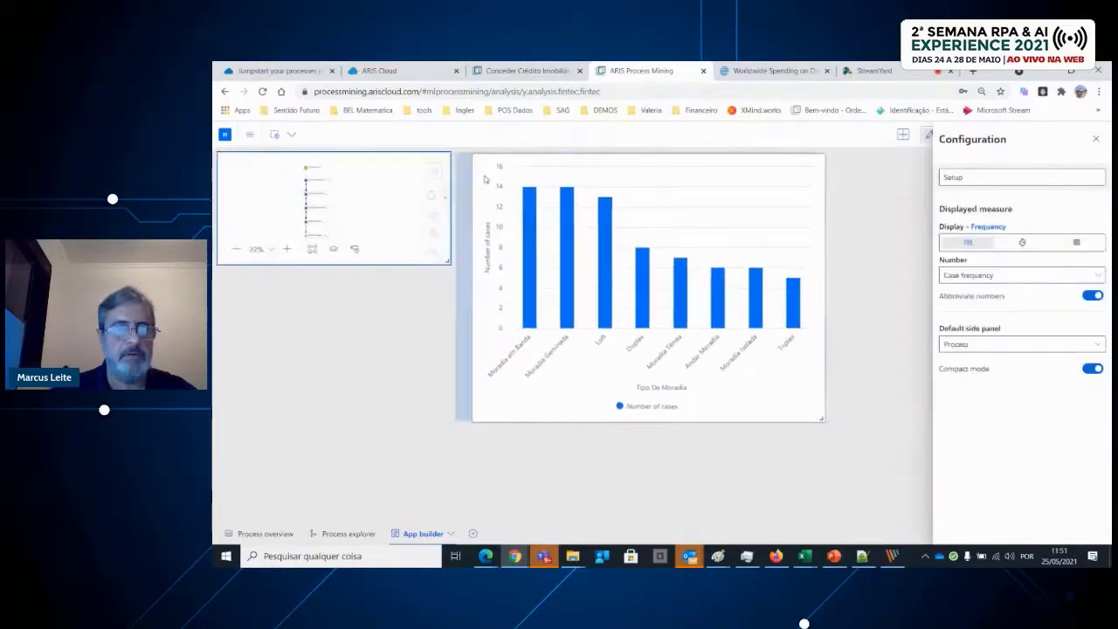
pyautogui.moveTo(443, 260); pyautogui.dragTo(442, 494)
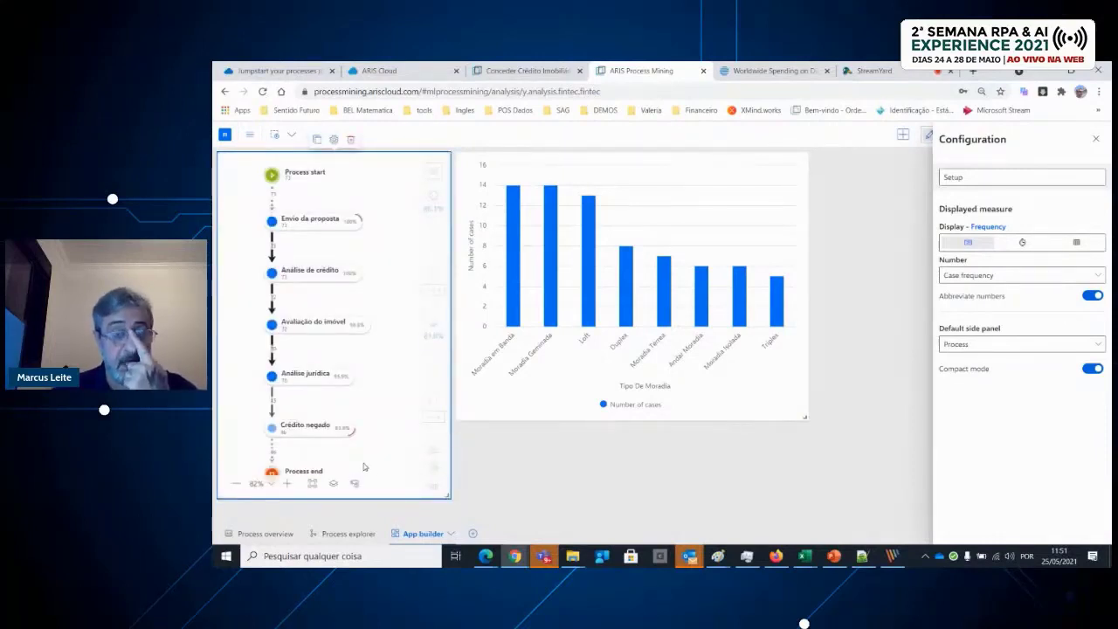
# Check the abandoned-process question in PowerPoint, return to ARIS, and in view mode show 100% of activities and examine the Desistência cases
pyautogui.hotkey('alt', 'Tab')
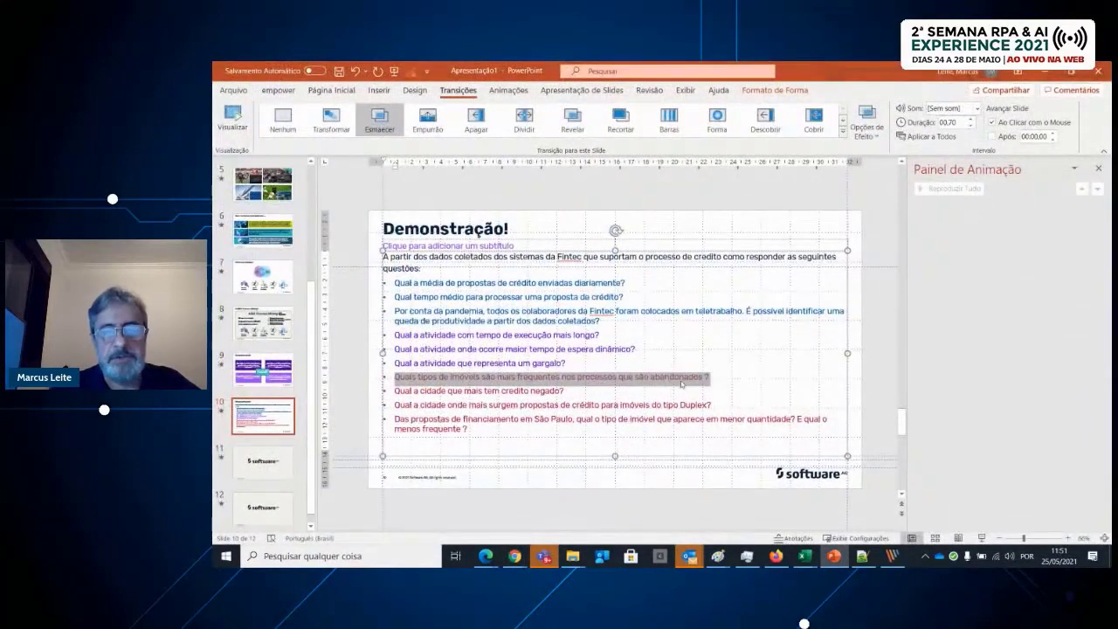
pyautogui.hotkey('alt', 'Tab')
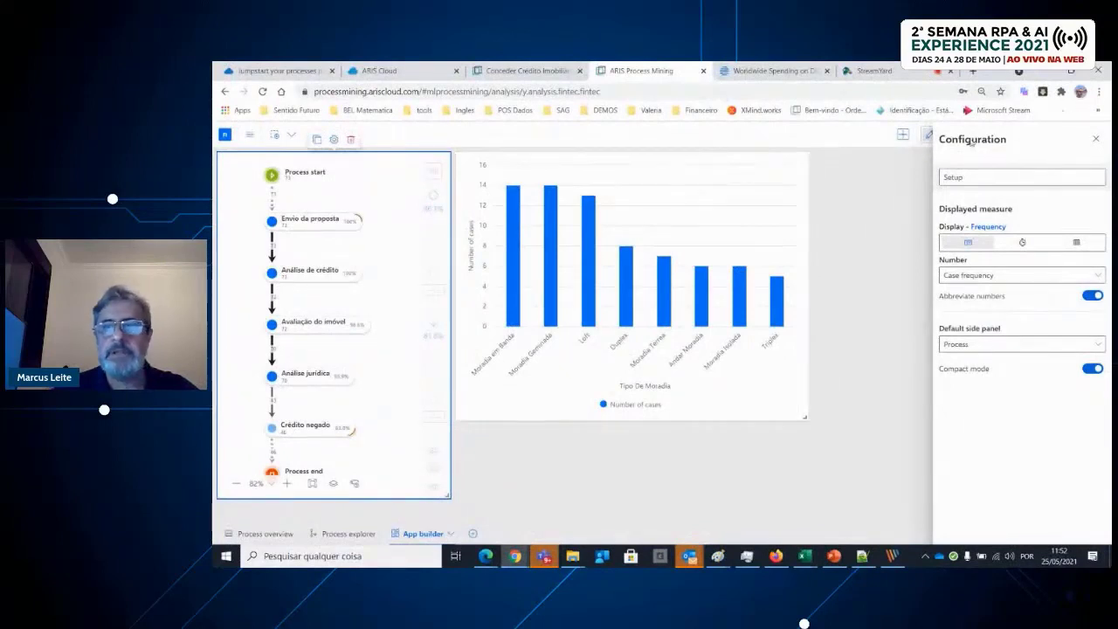
pyautogui.click(1097, 139)
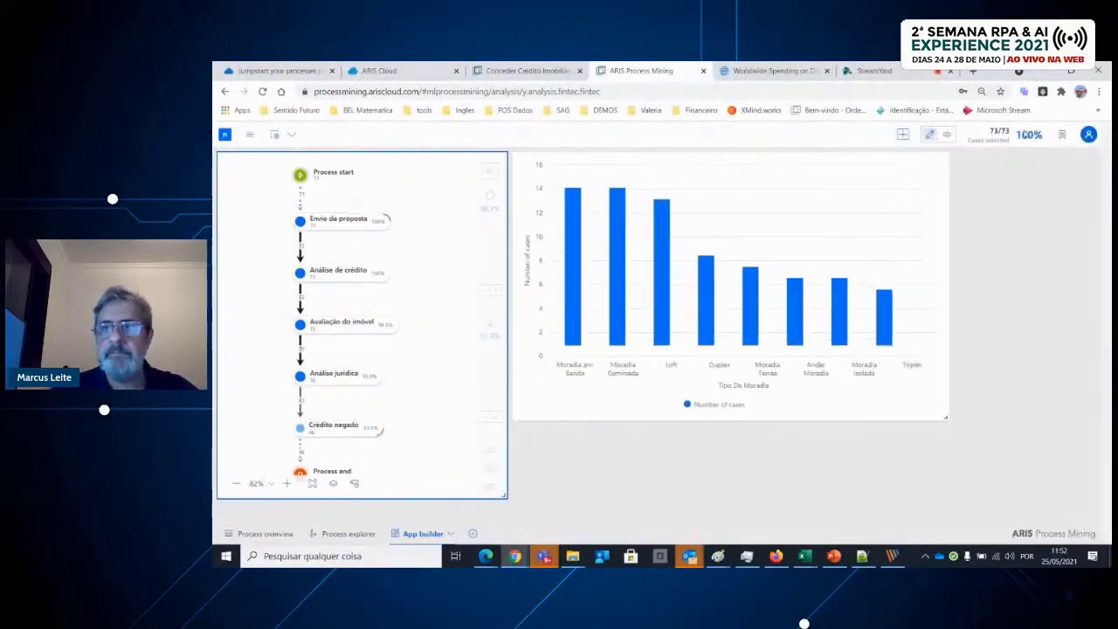
pyautogui.click(946, 134)
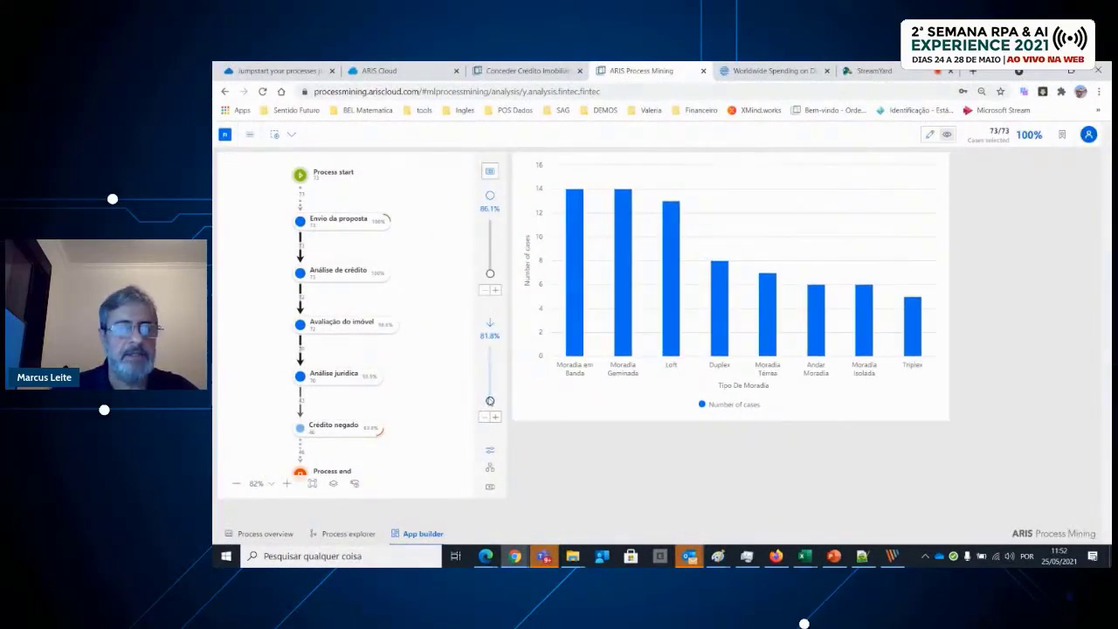
pyautogui.moveTo(489, 274); pyautogui.dragTo(489, 219)
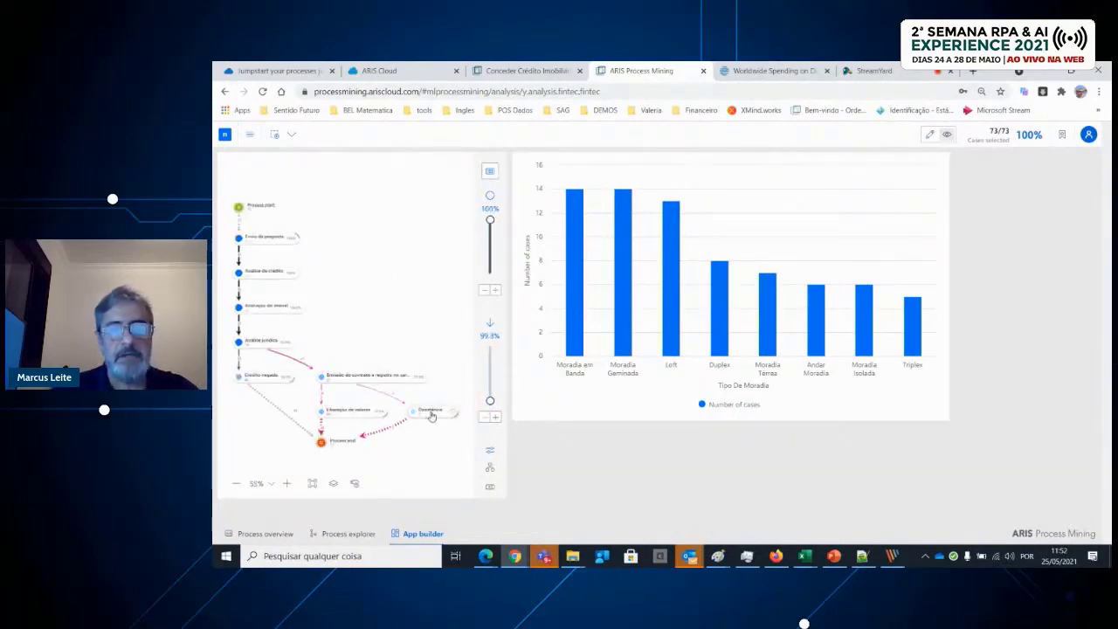
pyautogui.click(427, 411)
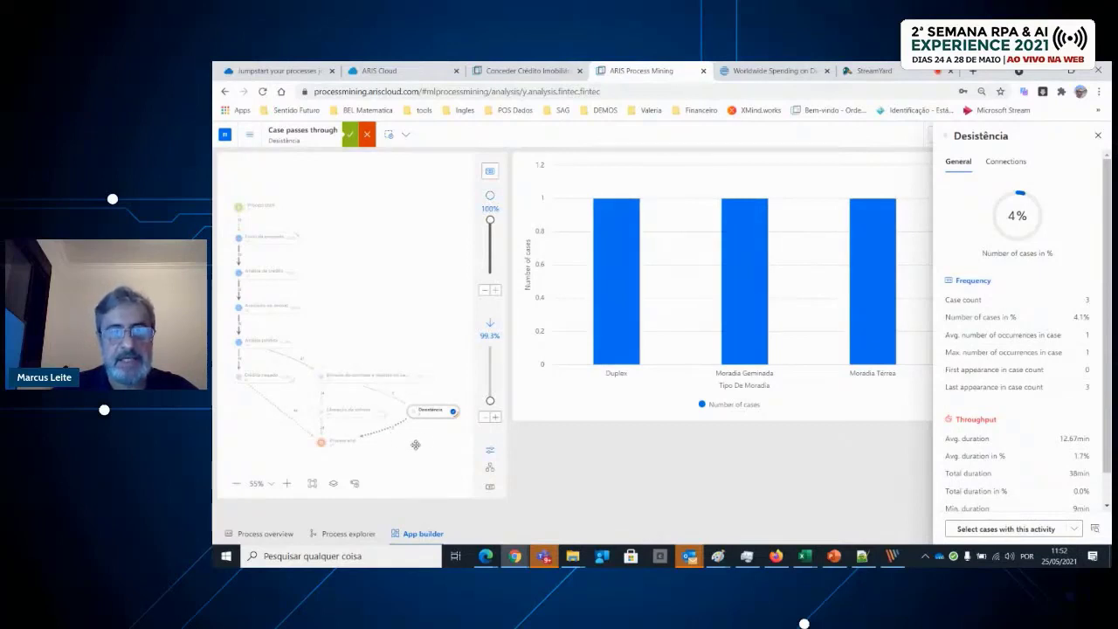
# Display Valor Financiamento with Sum (SUM) aggregation as the process map's measure
pyautogui.click(490, 172)
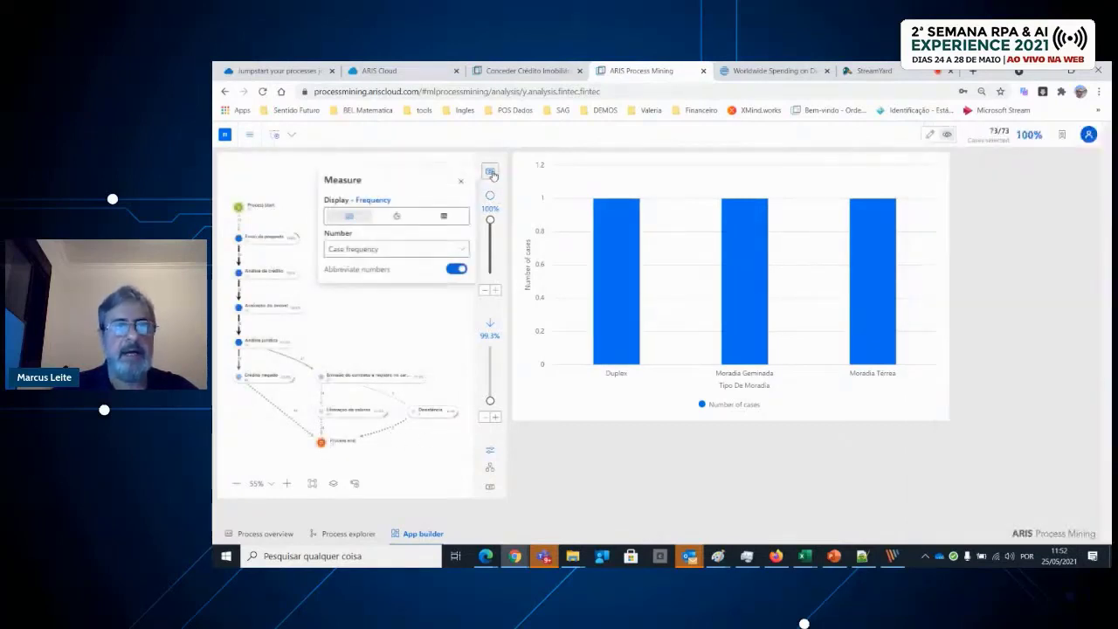
pyautogui.click(444, 217)
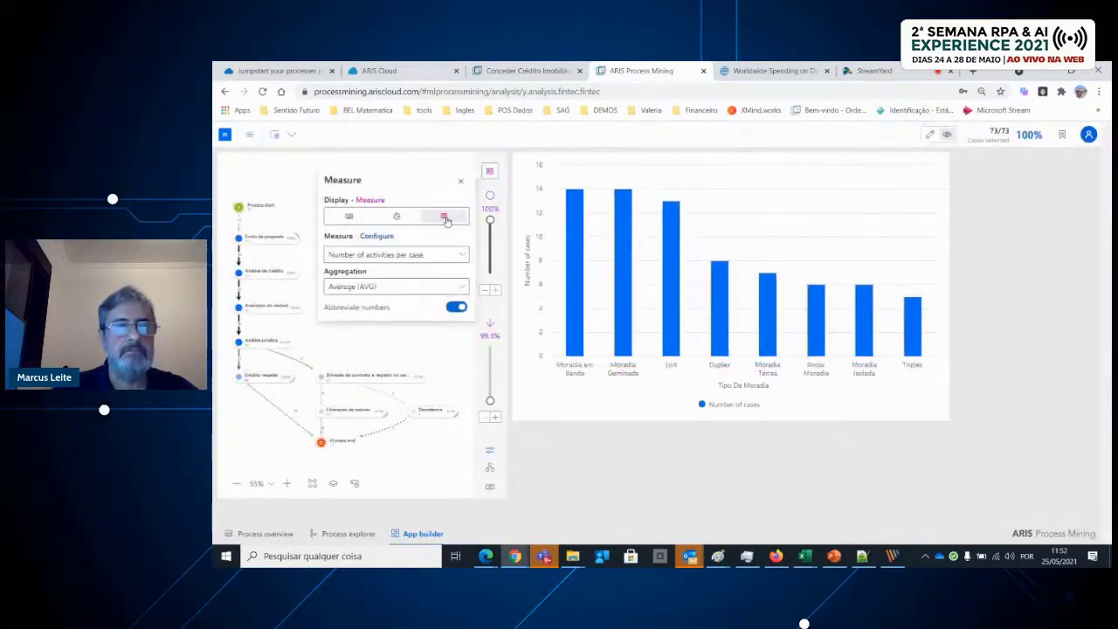
pyautogui.click(389, 288)
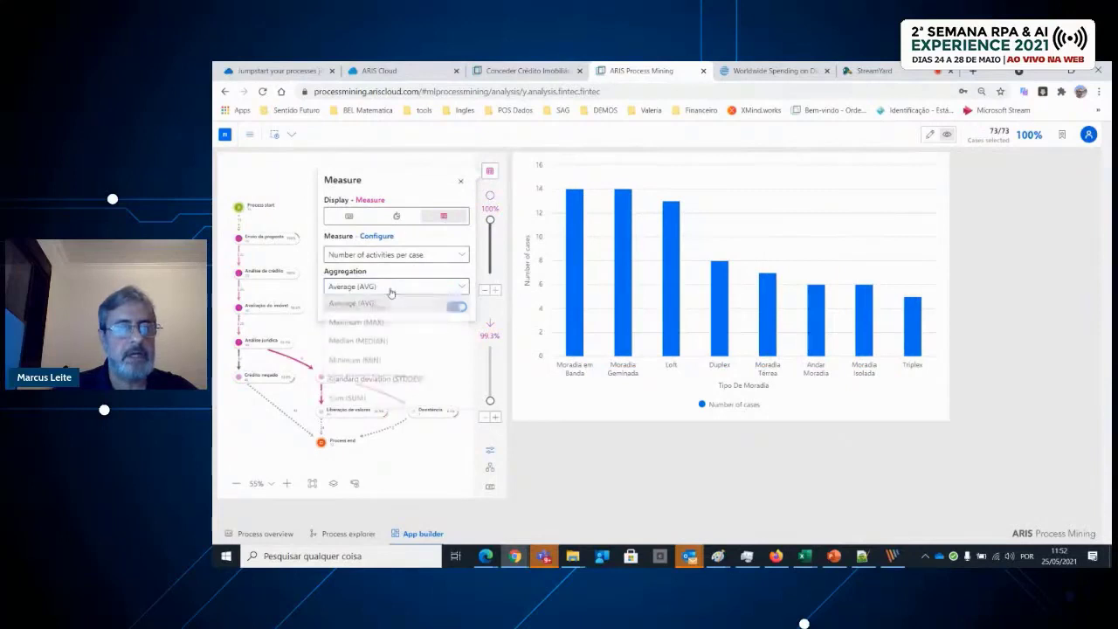
pyautogui.click(367, 402)
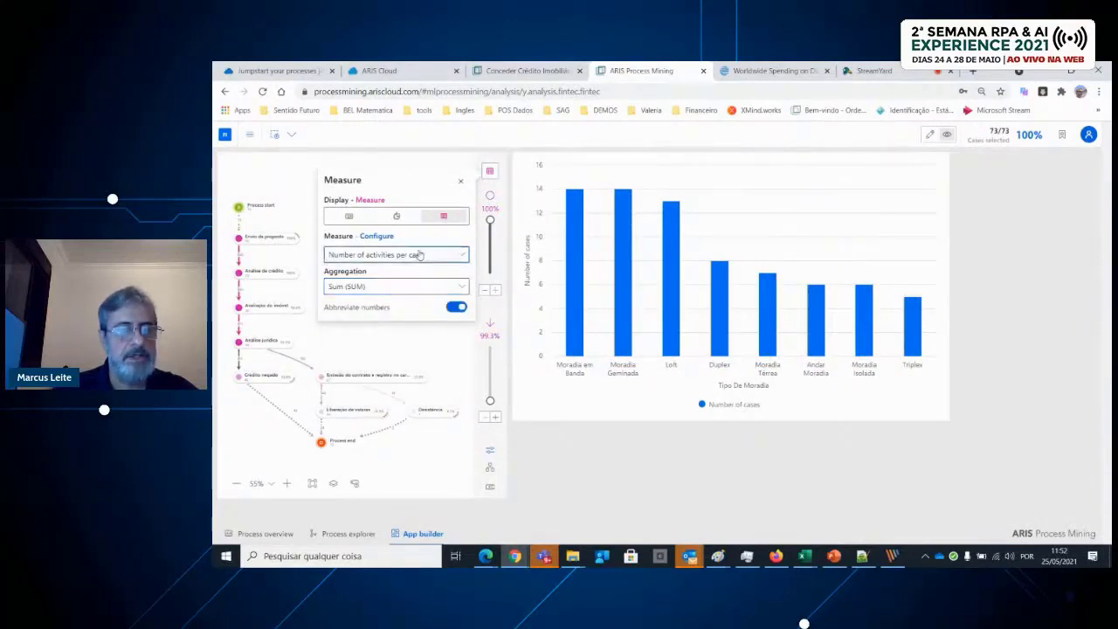
pyautogui.click(420, 255)
pyautogui.click(526, 455)
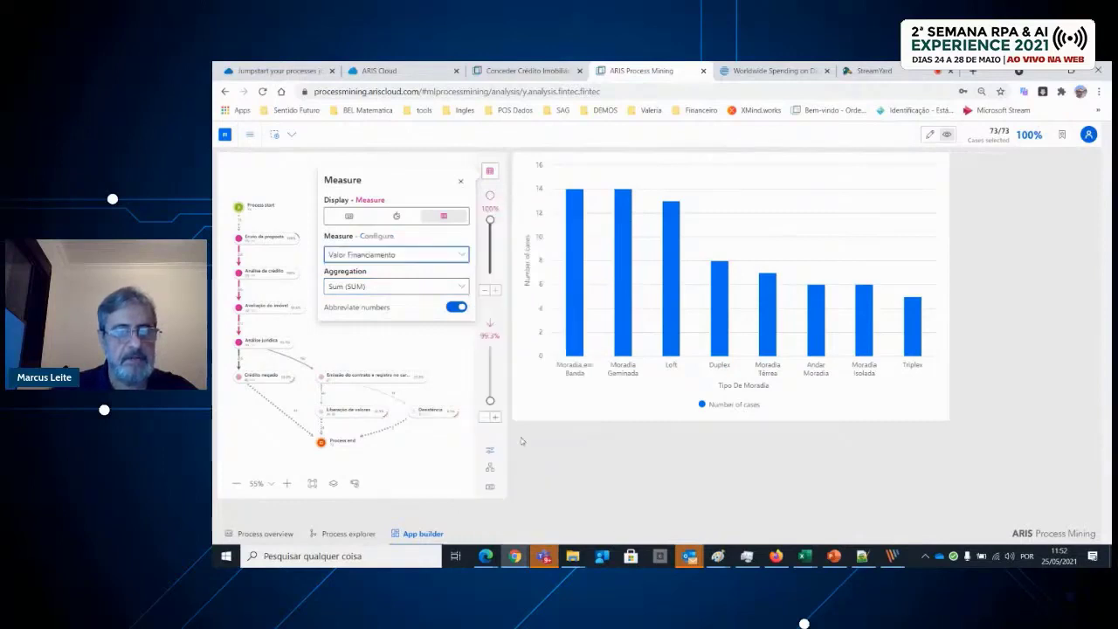
pyautogui.click(423, 342)
# Review the Desistência activity's property types, return to edit mode, and shrink the bar chart to about two-thirds of its width and height
pyautogui.click(430, 414)
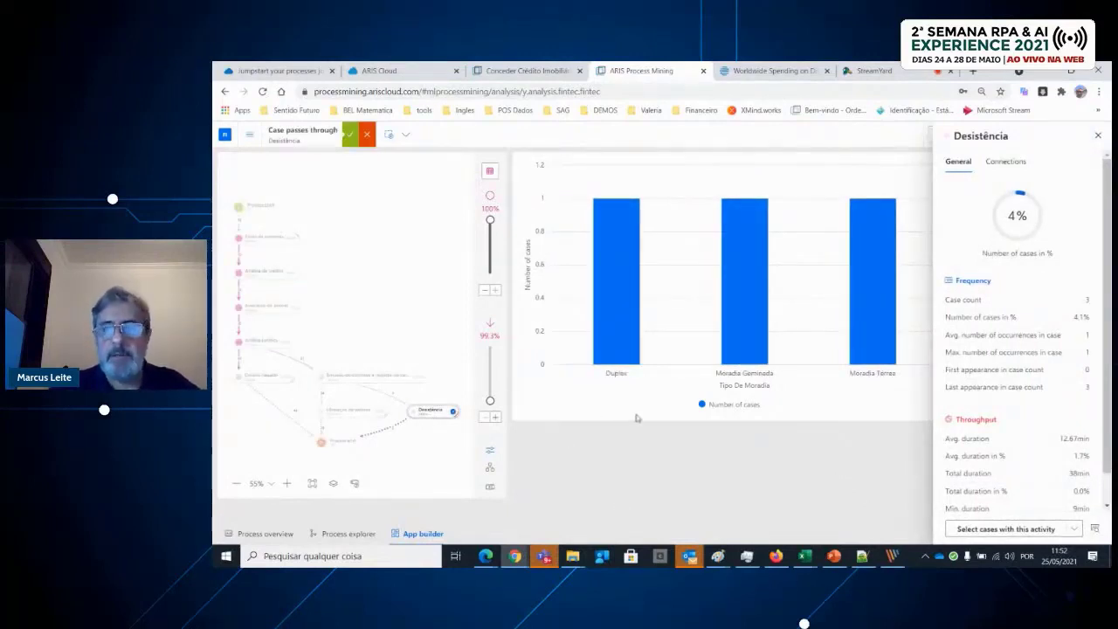
pyautogui.click(1097, 136)
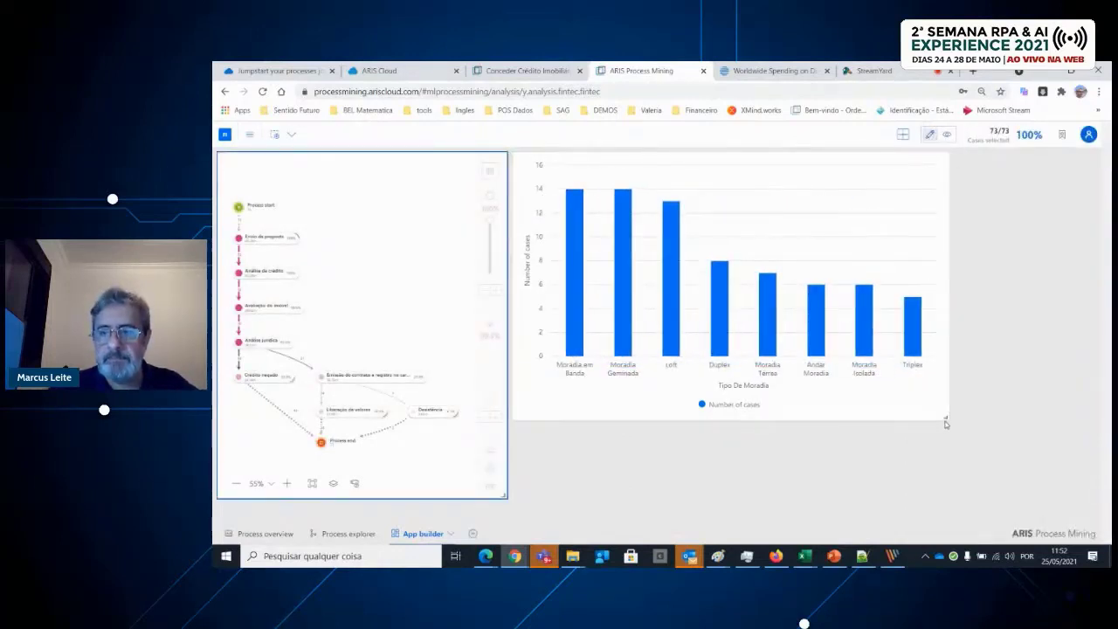
pyautogui.moveTo(945, 419); pyautogui.dragTo(790, 350)
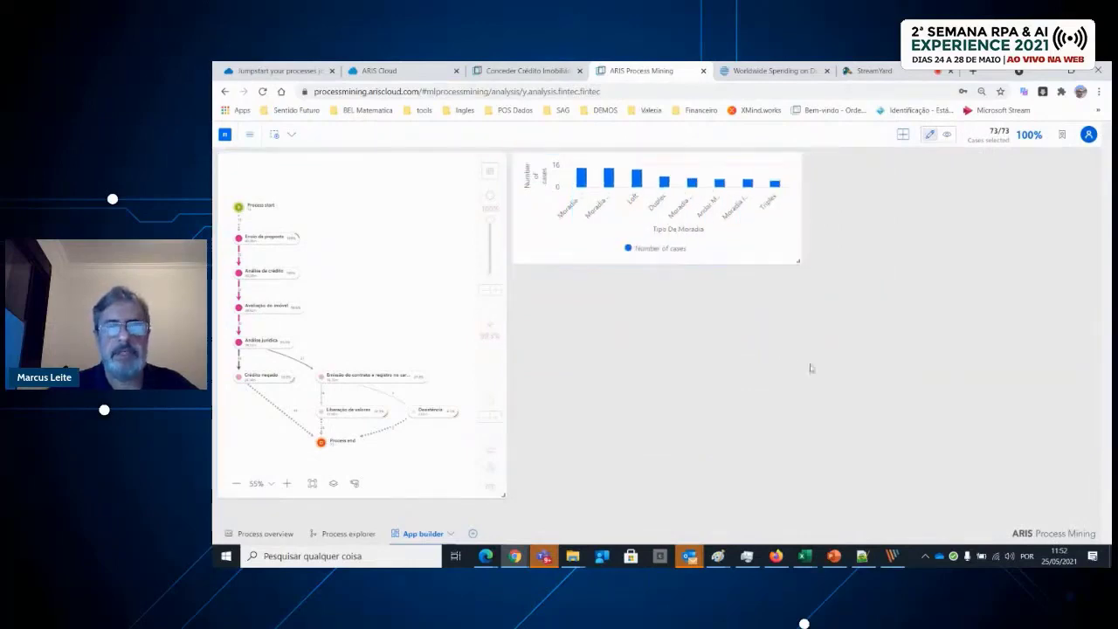
pyautogui.moveTo(795, 259); pyautogui.dragTo(798, 342)
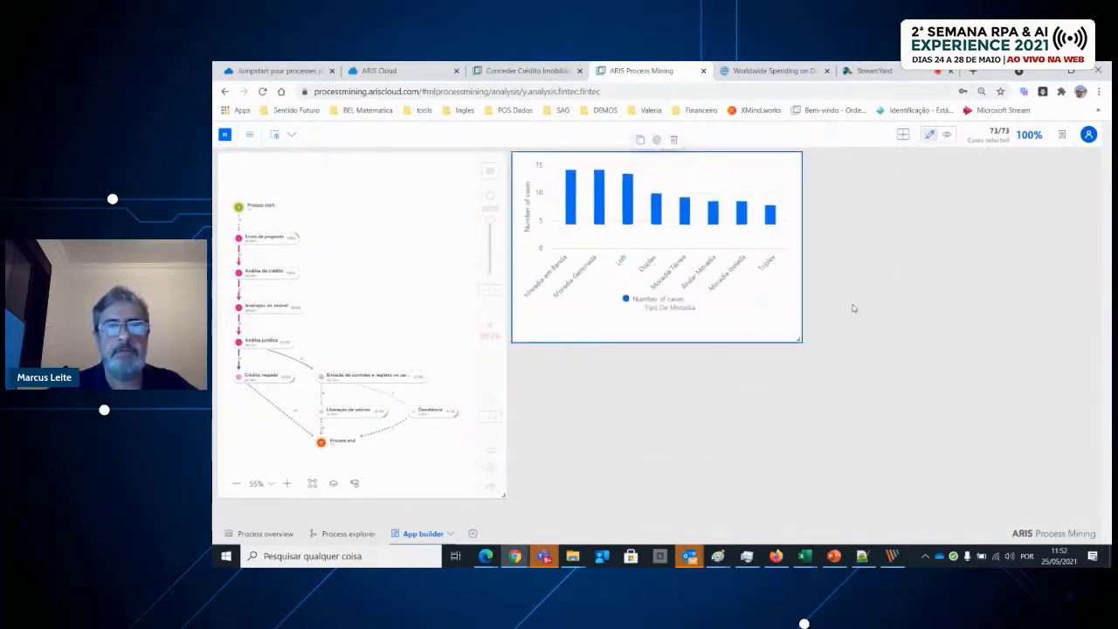
# Switch to PowerPoint and highlight the question "Qual a cidade que mais tem credito negado?" on the Demonstração! slide
pyautogui.hotkey('alt', 'Tab')
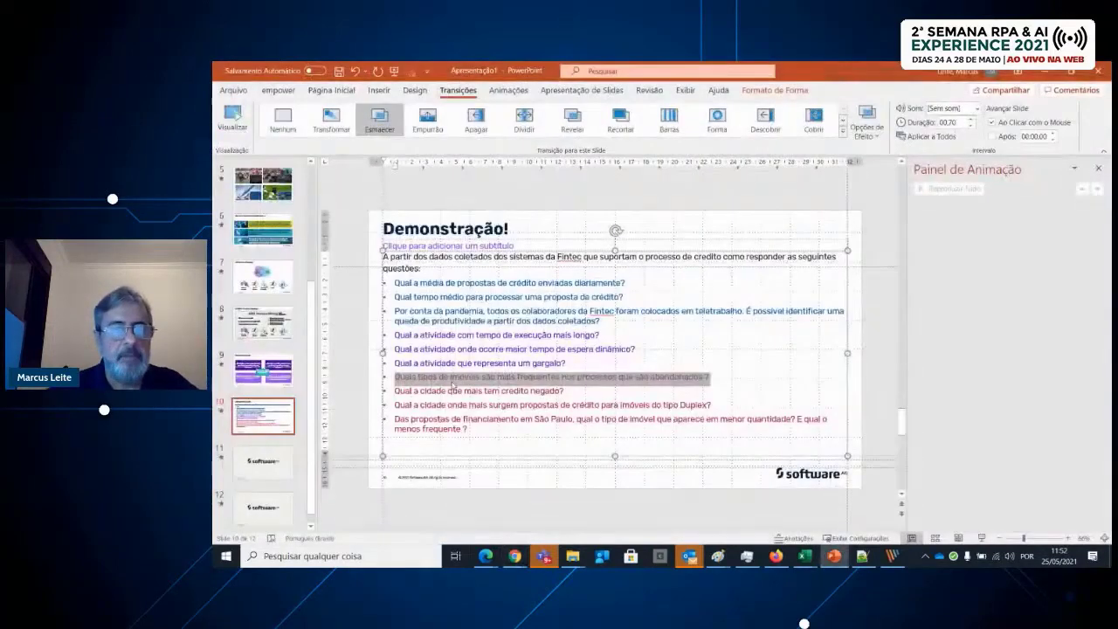
pyautogui.moveTo(394, 390); pyautogui.dragTo(564, 391)
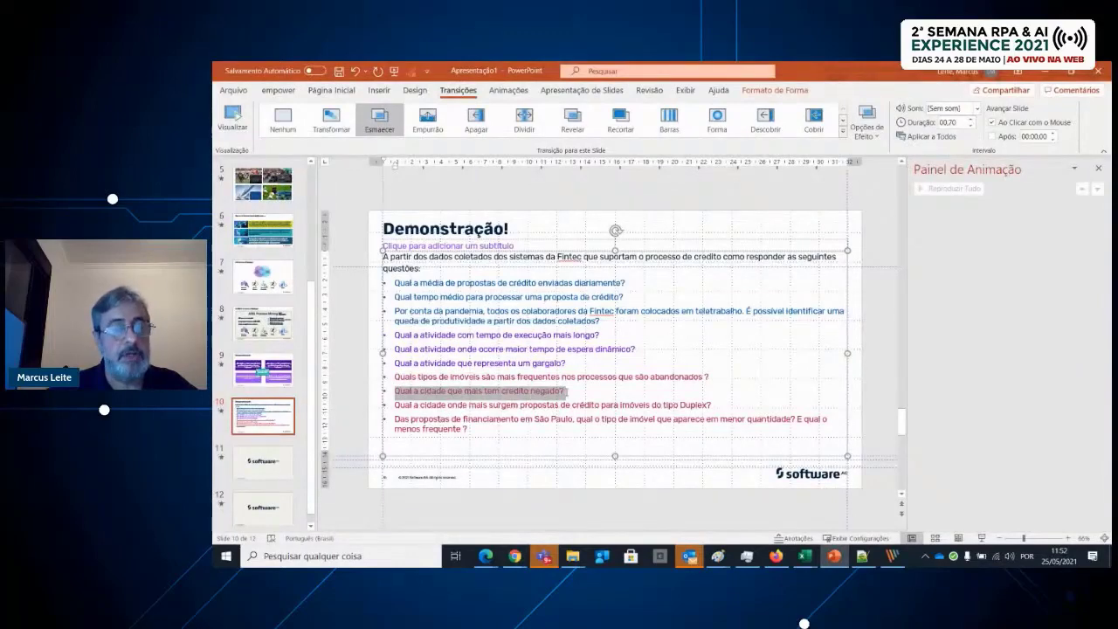